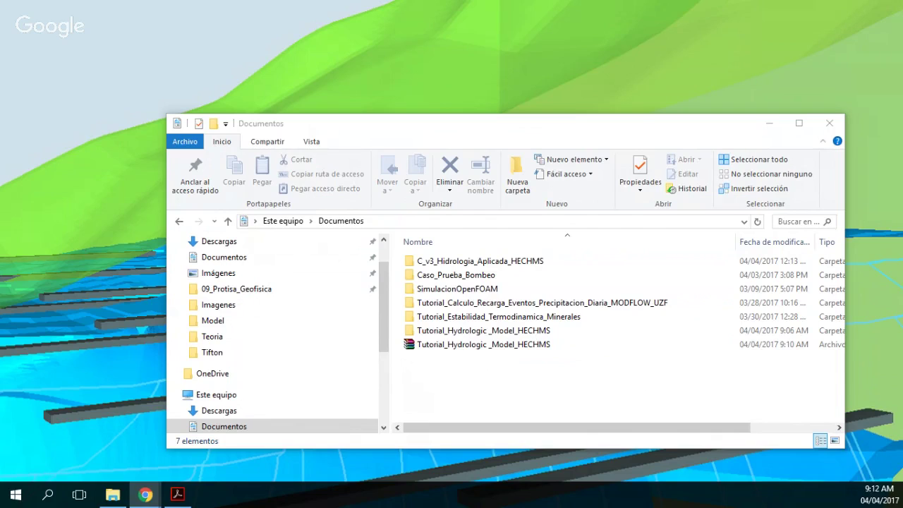
- Examine the contents of the Tutorial_Hydrologic _Model_HECHMS folder and its Tifton subfolder in Documents
left_click(450, 332)
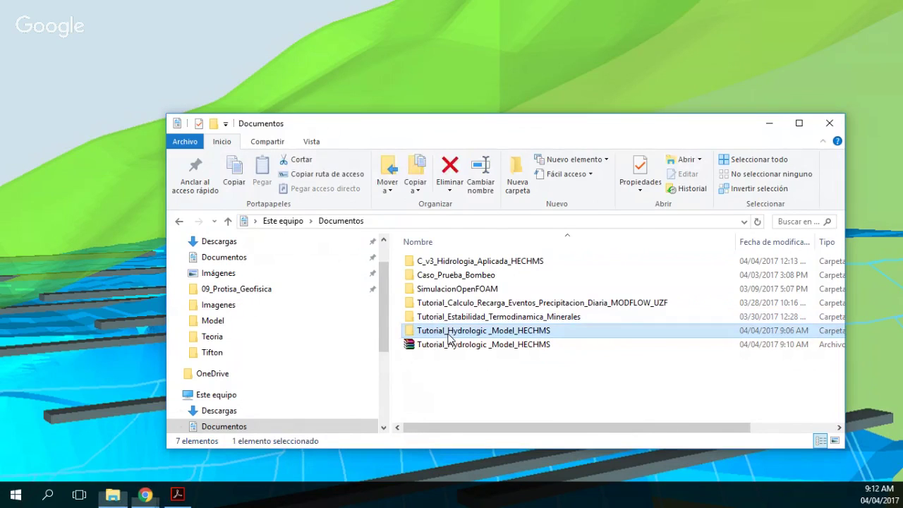
double_click(449, 331)
double_click(417, 261)
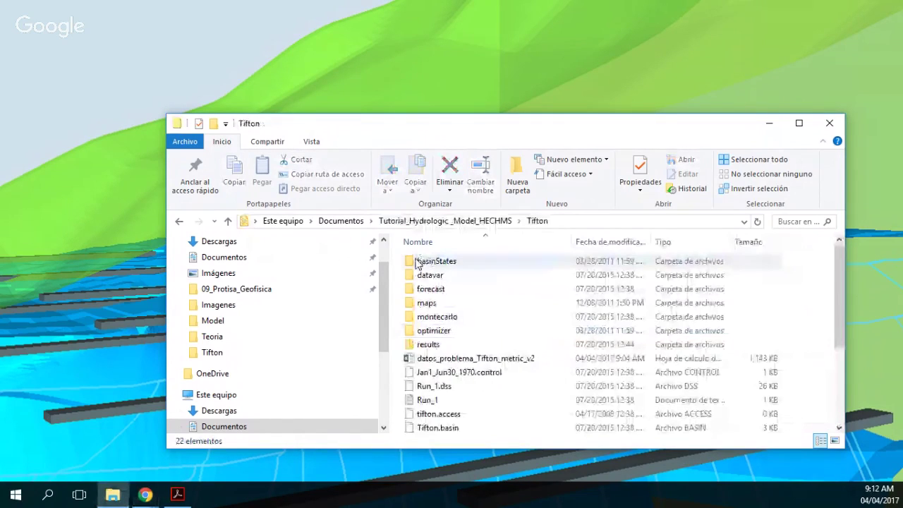
key("alt+Up")
left_click(356, 221)
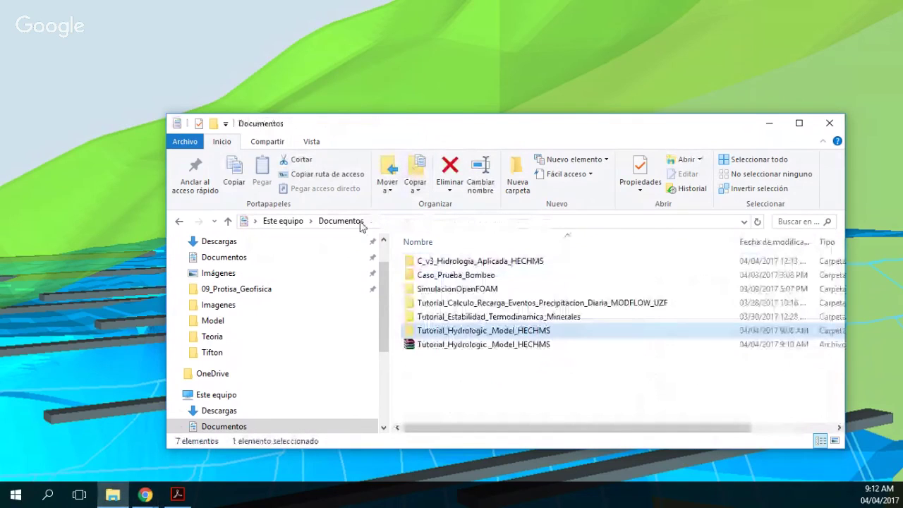
left_click(485, 346)
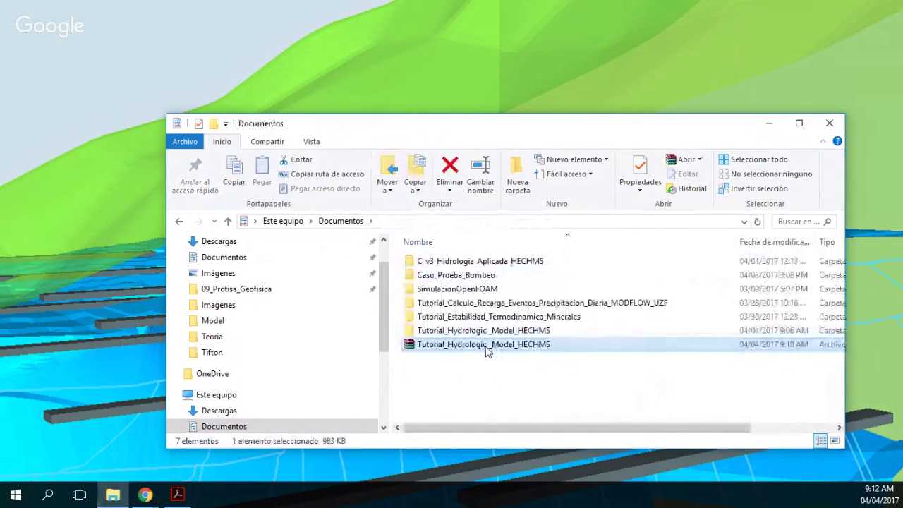
left_click(489, 331)
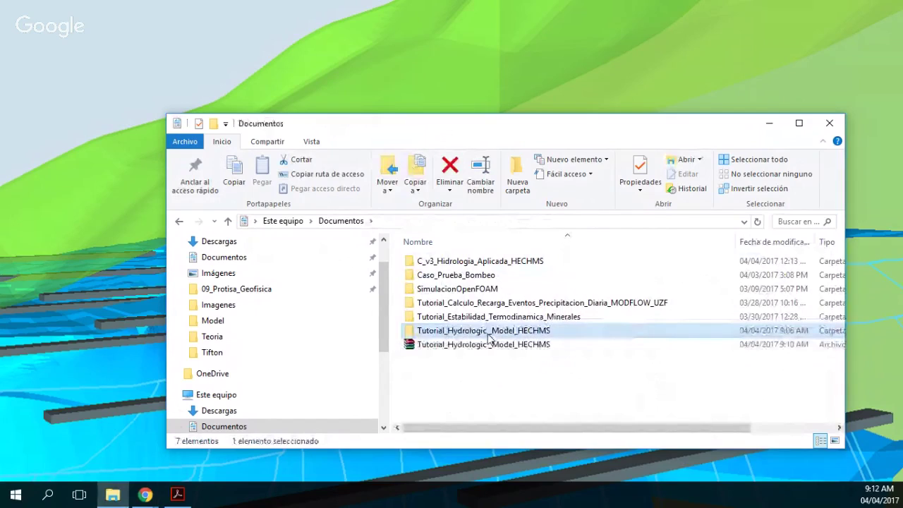
double_click(490, 331)
double_click(424, 261)
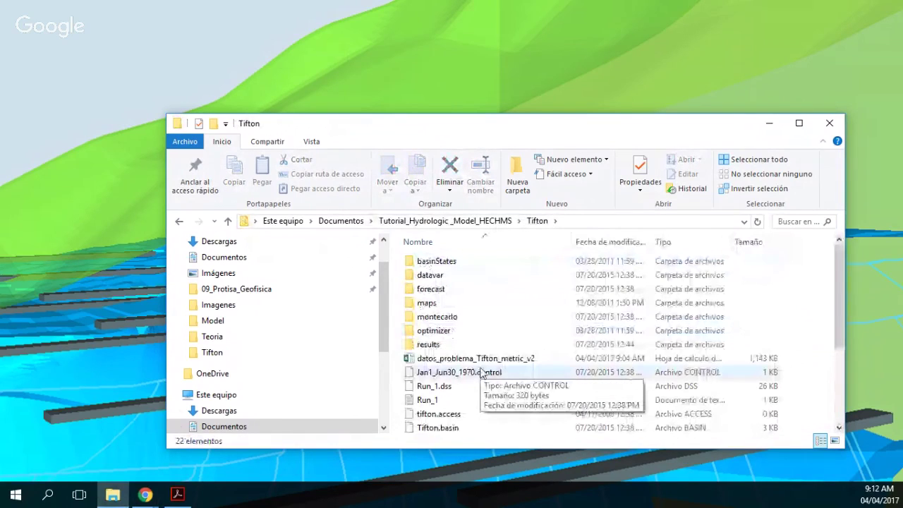
left_click(435, 221)
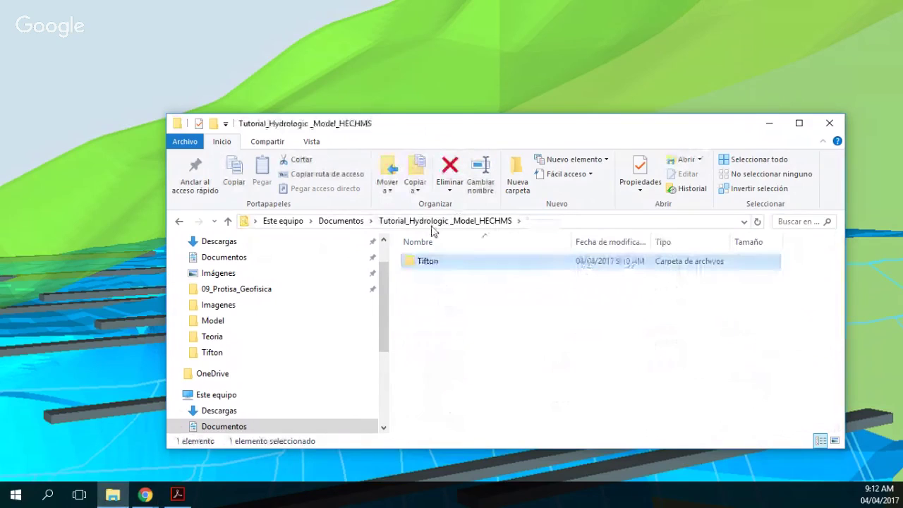
left_click(341, 221)
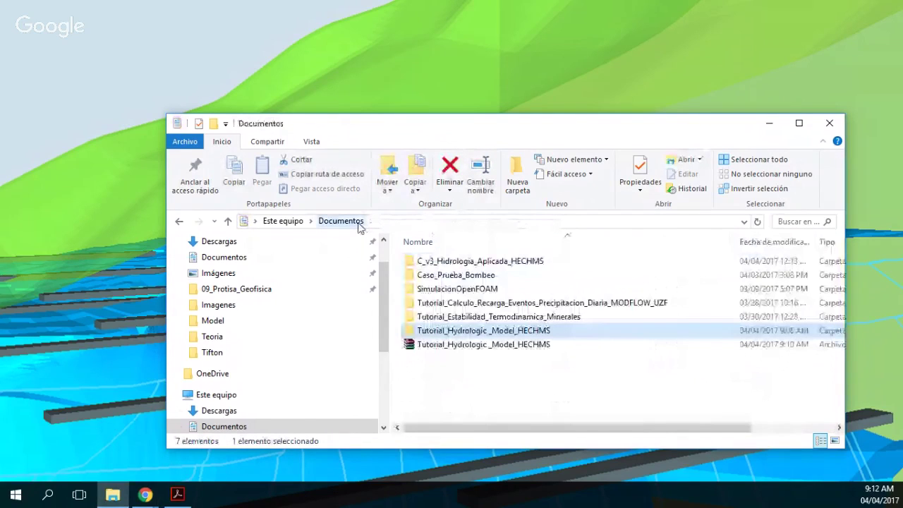
left_click_drag(468, 137, 902, 184)
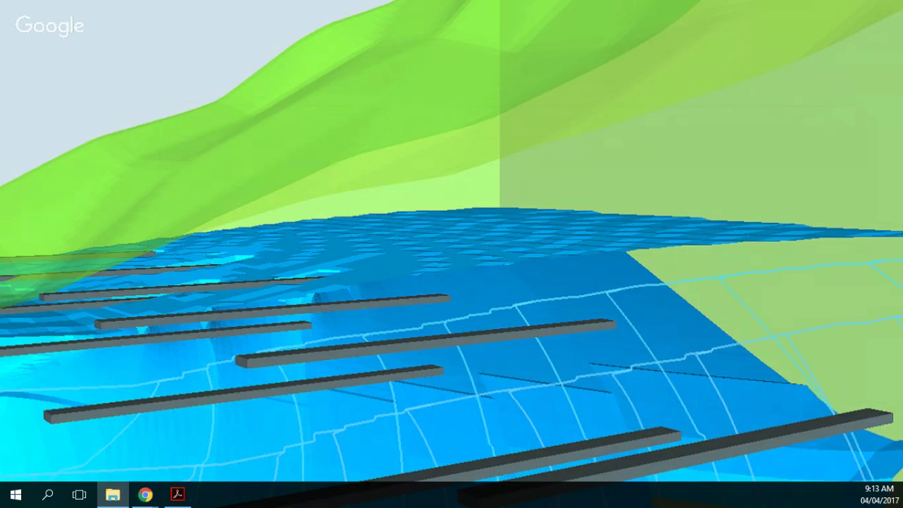
key("alt+Tab")
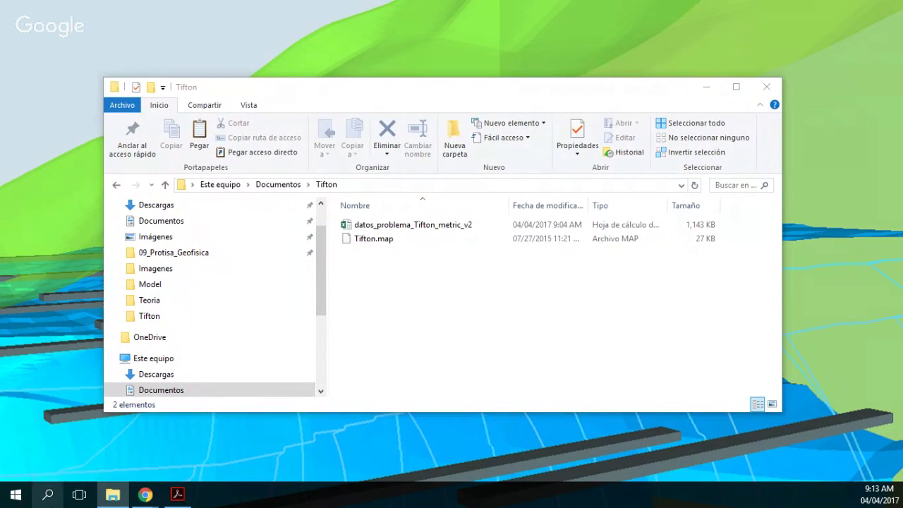
- Search Windows for "hec", launch HEC-HMS 4.2 and maximize its window
left_click(48, 494)
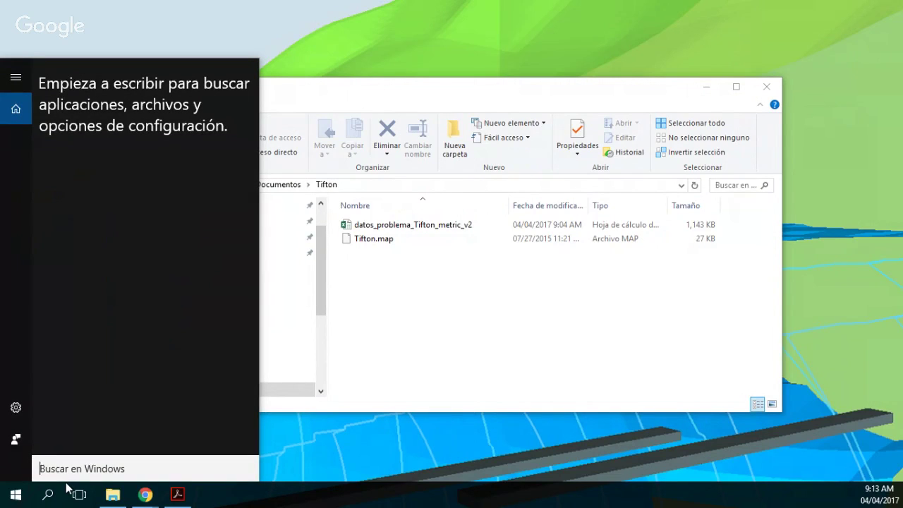
type("hec")
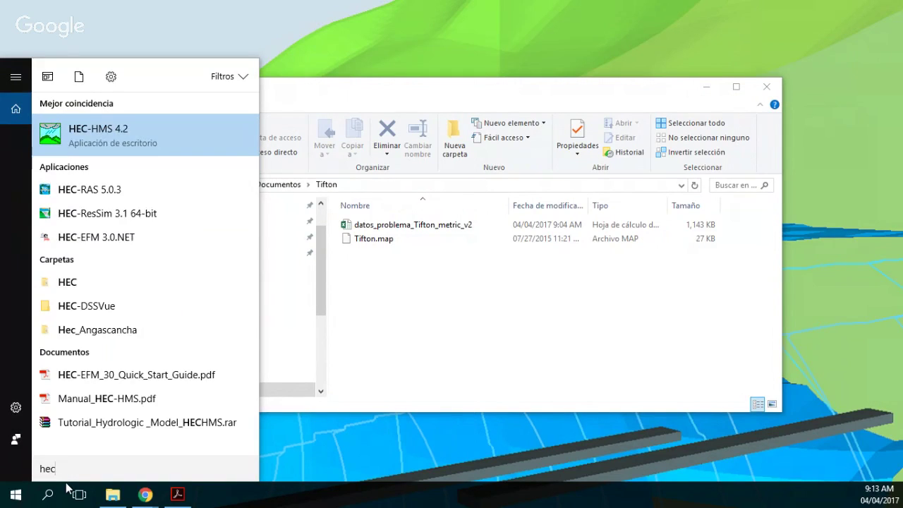
left_click(79, 145)
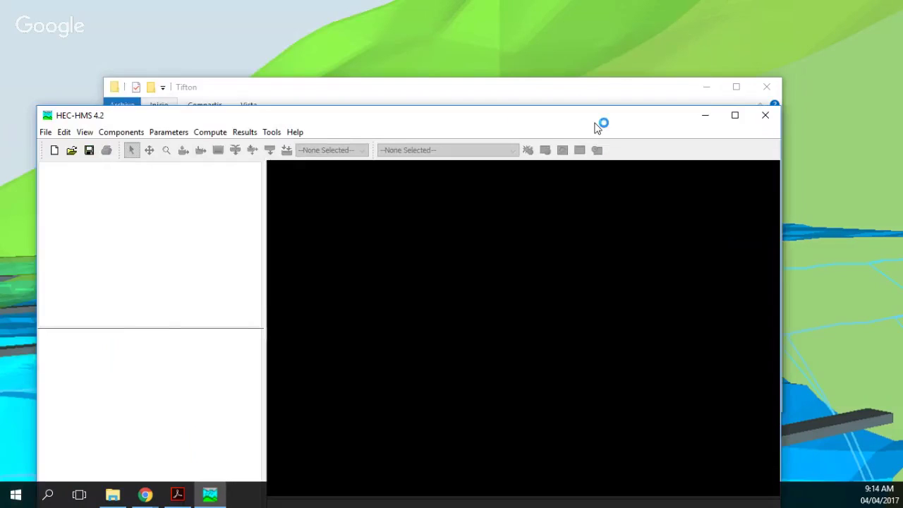
left_click(571, 87)
left_click(113, 493)
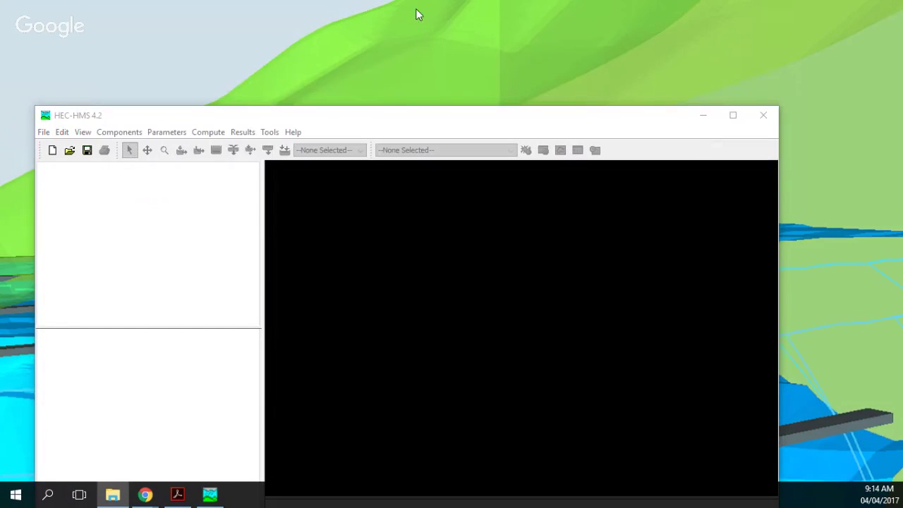
left_click(734, 115)
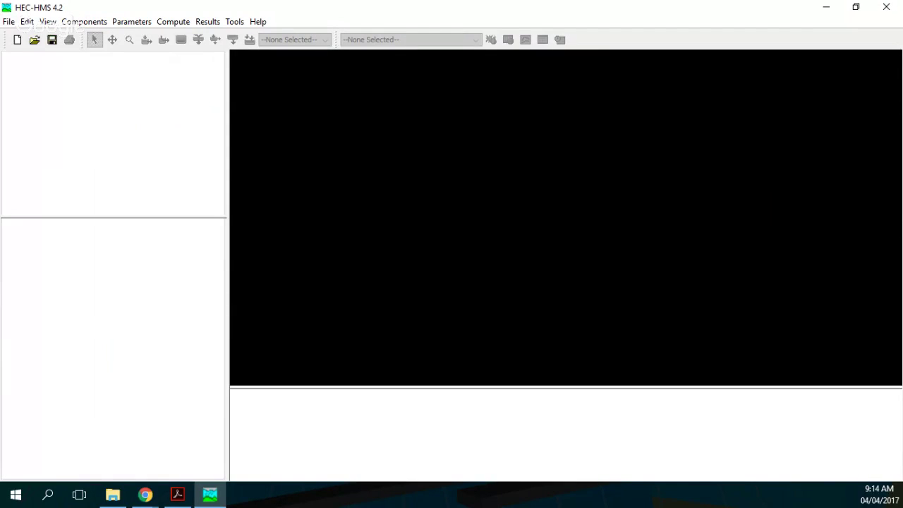
- Start a new project and name it "Tifton Example"
left_click(14, 43)
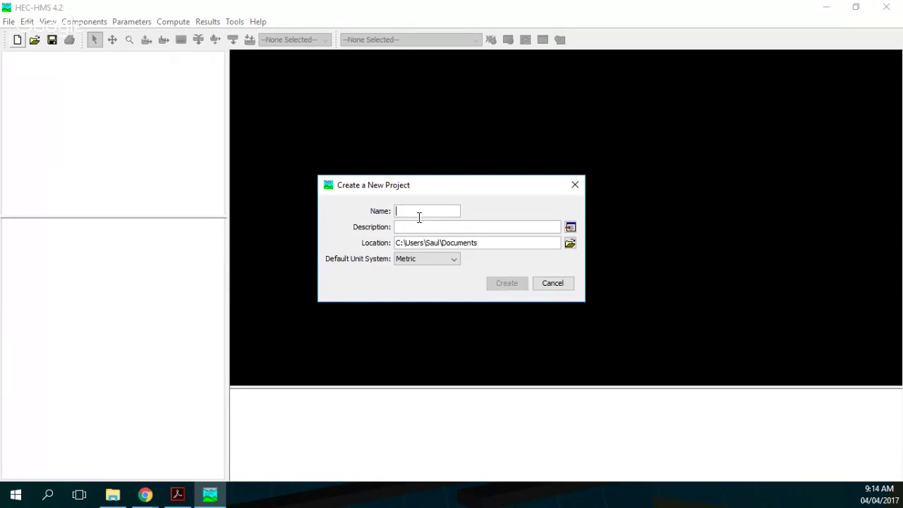
type("Tifton ")
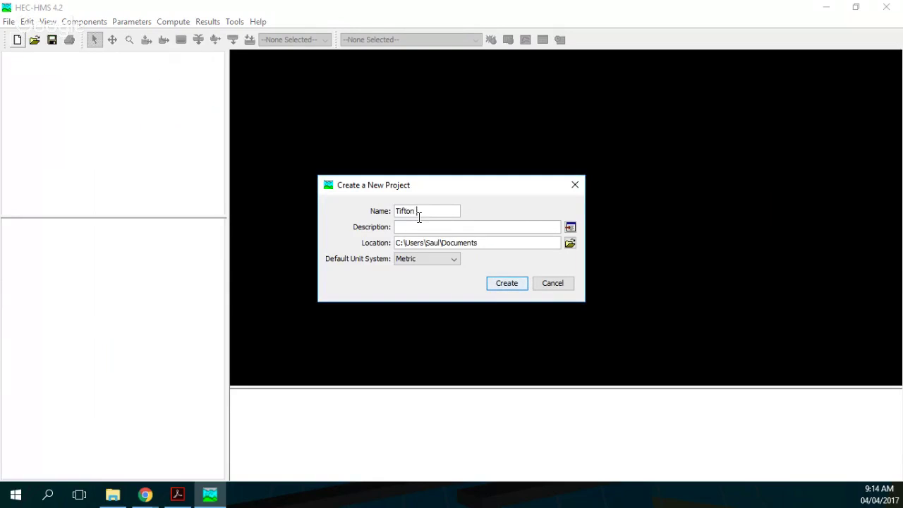
type("Example")
- Create a folder named "Tifton_Example" in Documents and choose it as the new project's location
left_click(570, 243)
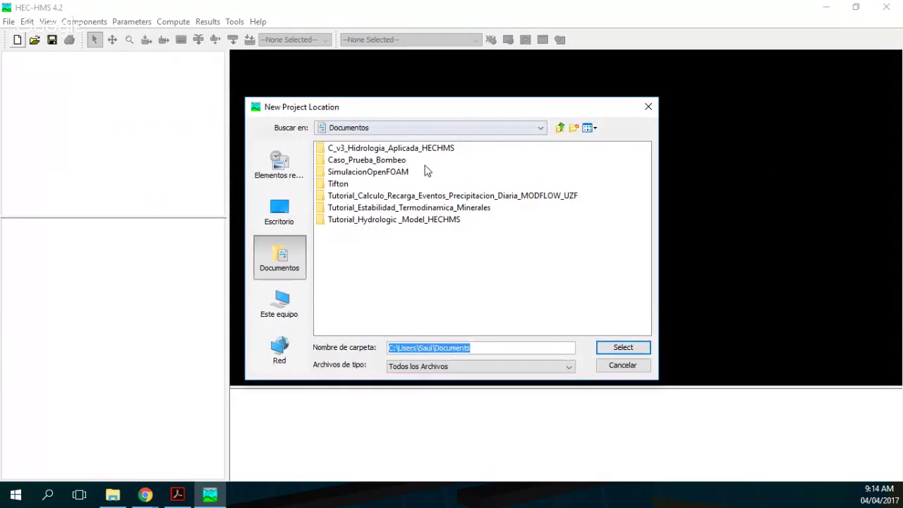
left_click(575, 128)
type("Ti")
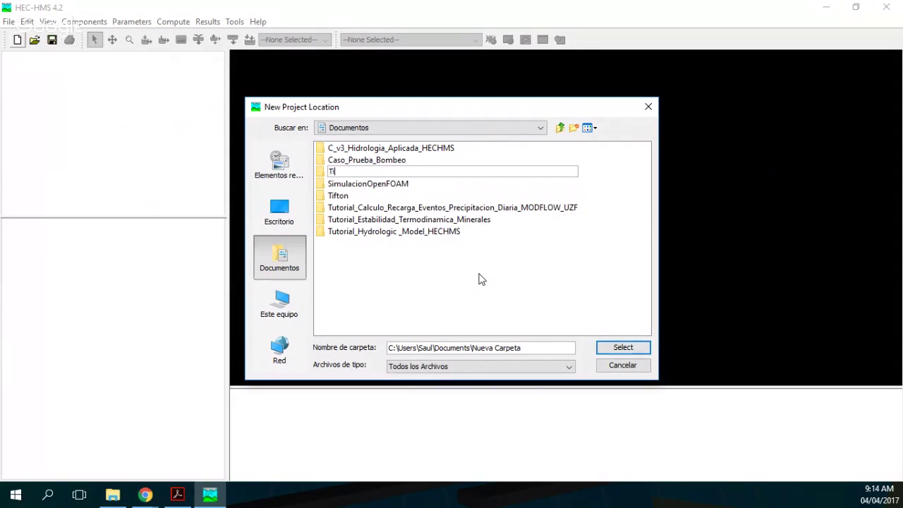
type("fton_Example")
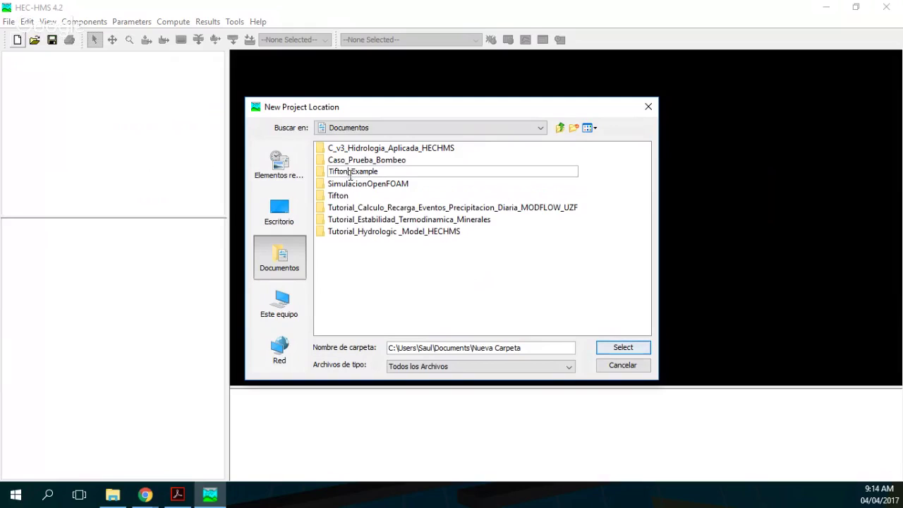
left_click_drag(349, 174, 351, 174)
left_click(348, 174)
left_click_drag(350, 173, 347, 174)
left_click_drag(330, 172, 398, 173)
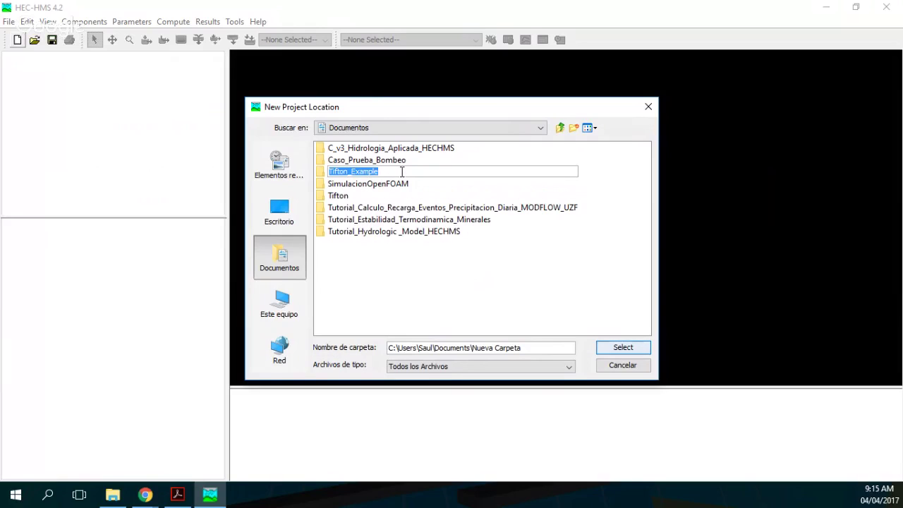
left_click(321, 173)
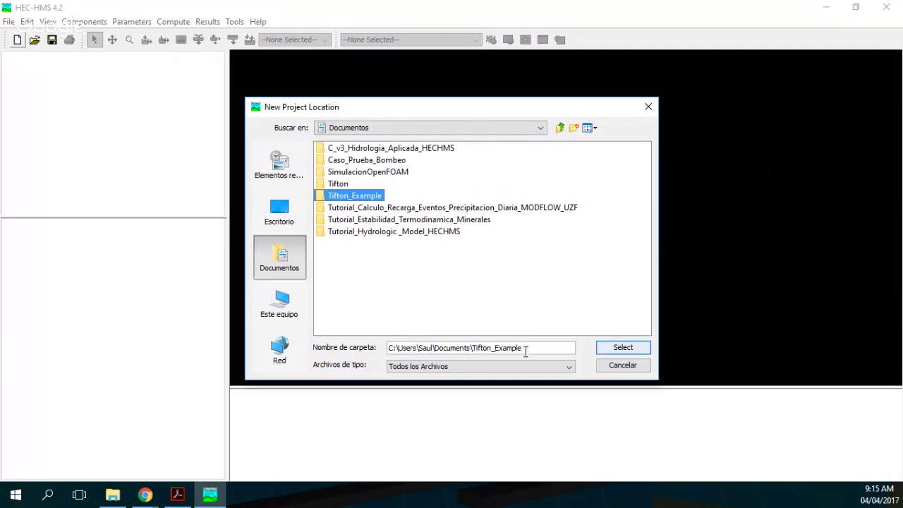
left_click(623, 347)
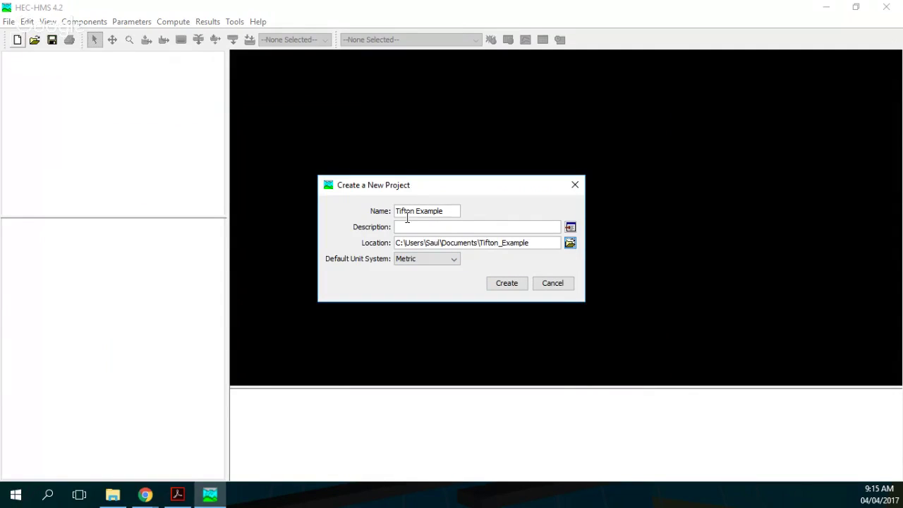
- Set the default unit system to U.S. Customary and create the project
left_click_drag(447, 211, 403, 210)
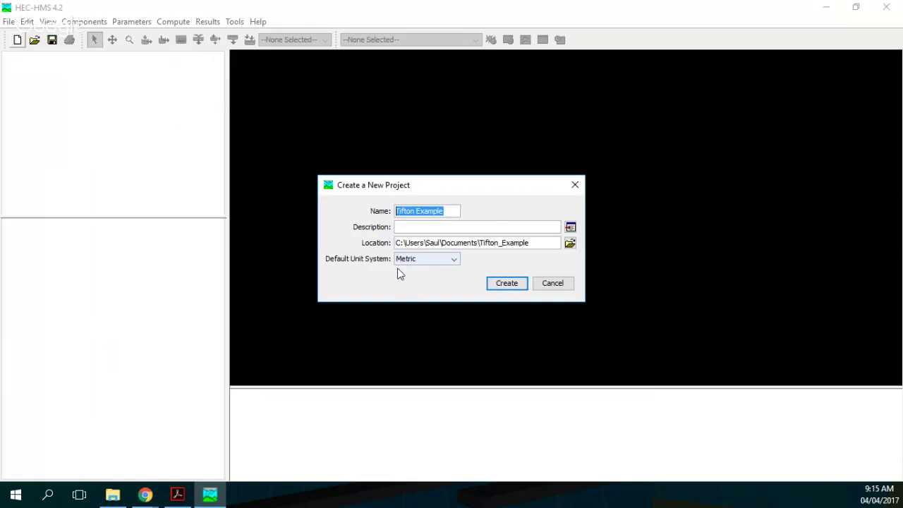
left_click(422, 259)
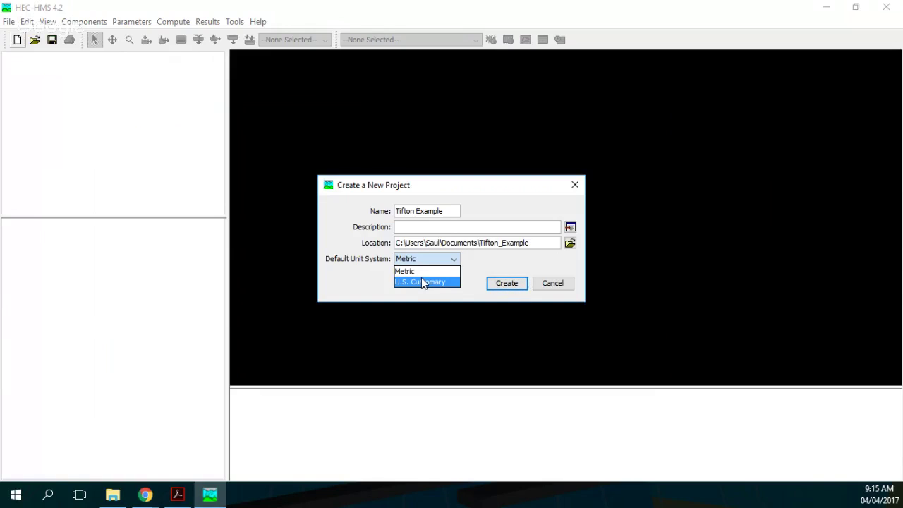
left_click(421, 281)
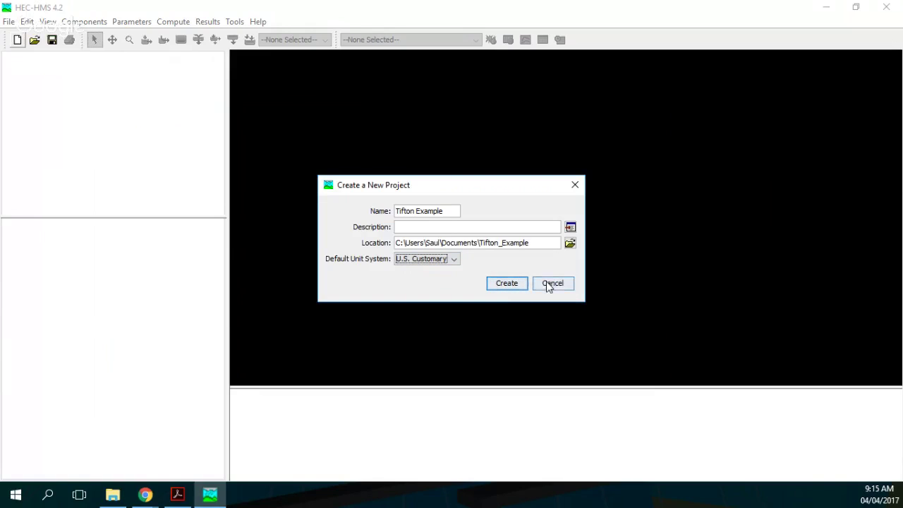
left_click(506, 283)
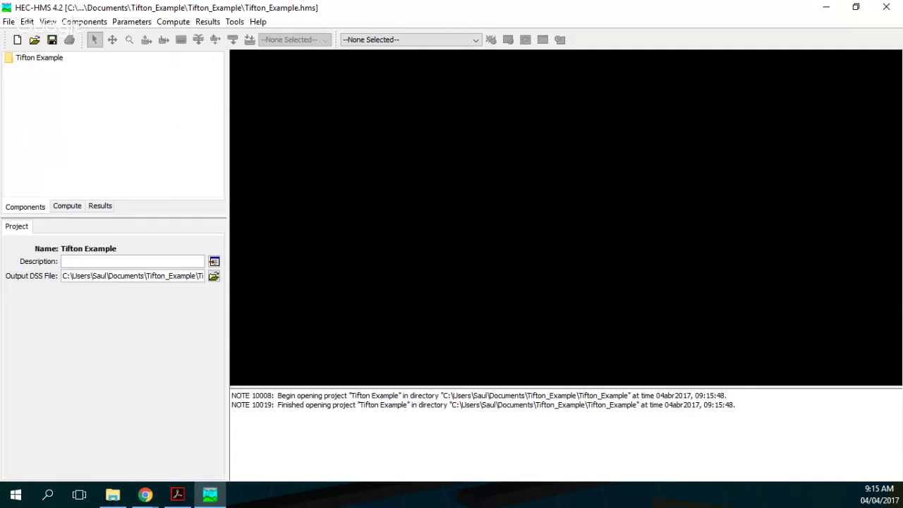
- Create a basin model named "Tifton" with the Basin Model Manager and close the manager
key("alt+Tab")
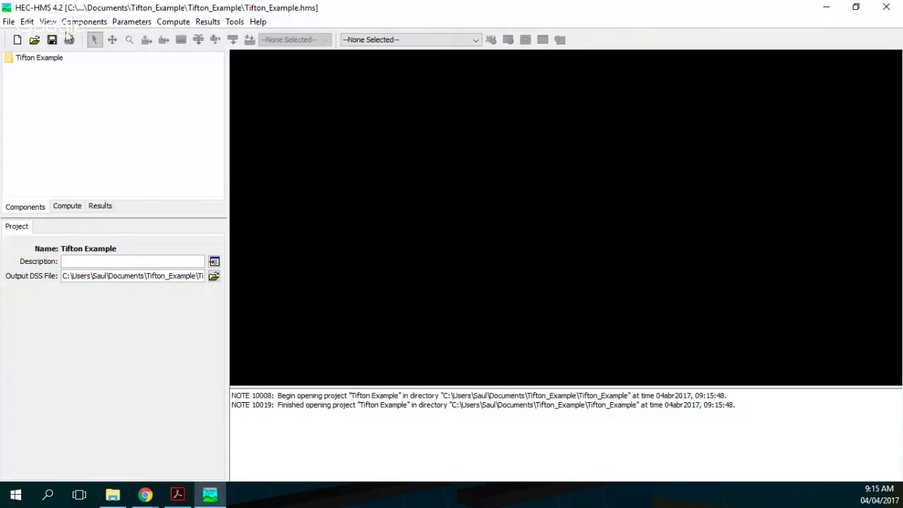
left_click(79, 22)
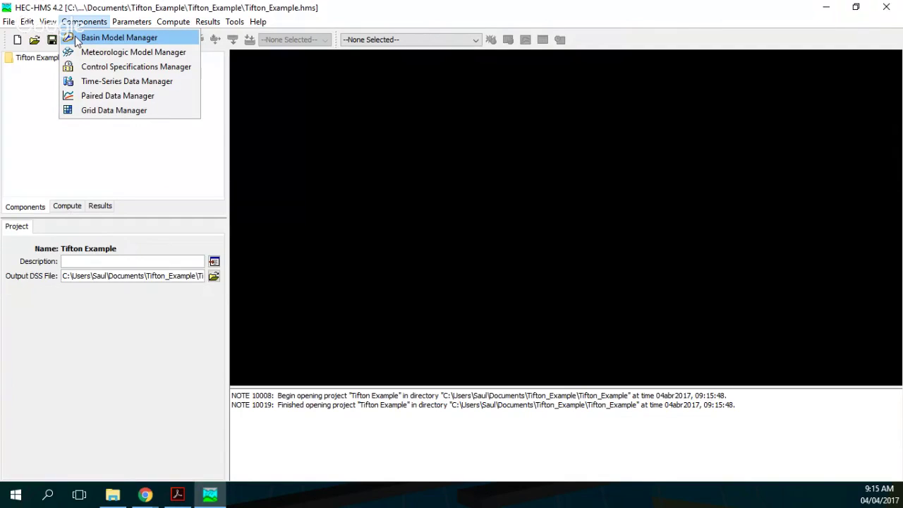
left_click(77, 39)
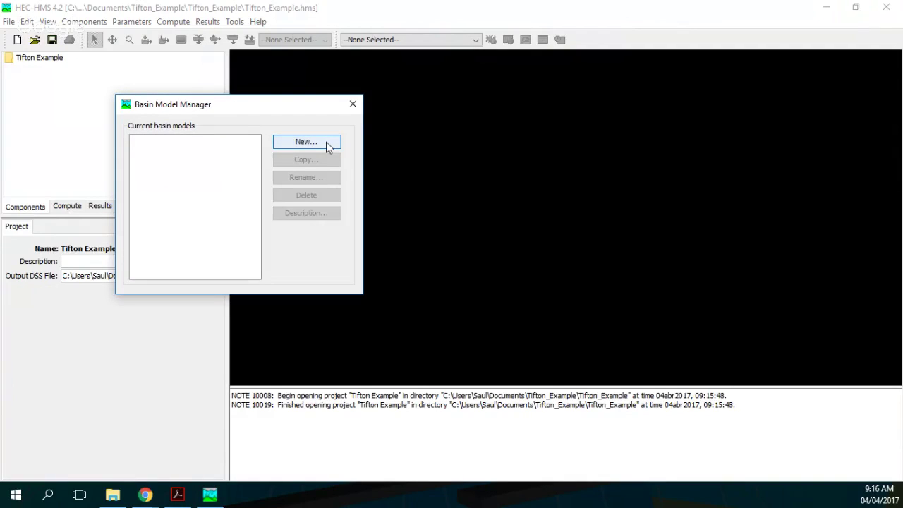
left_click(326, 142)
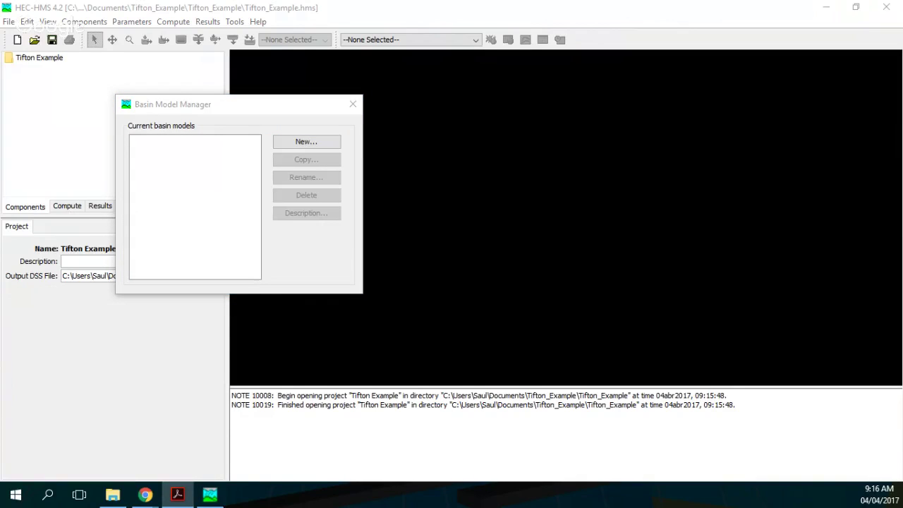
left_click(298, 142)
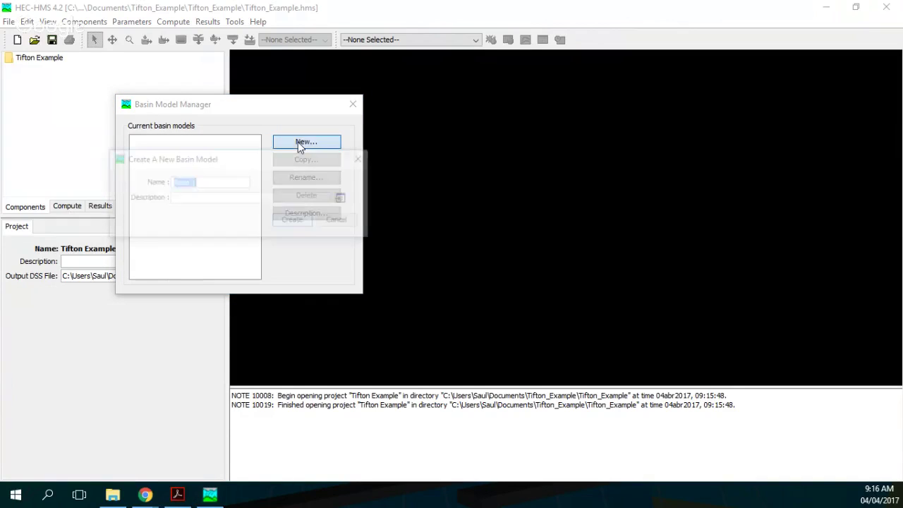
type("Tifton")
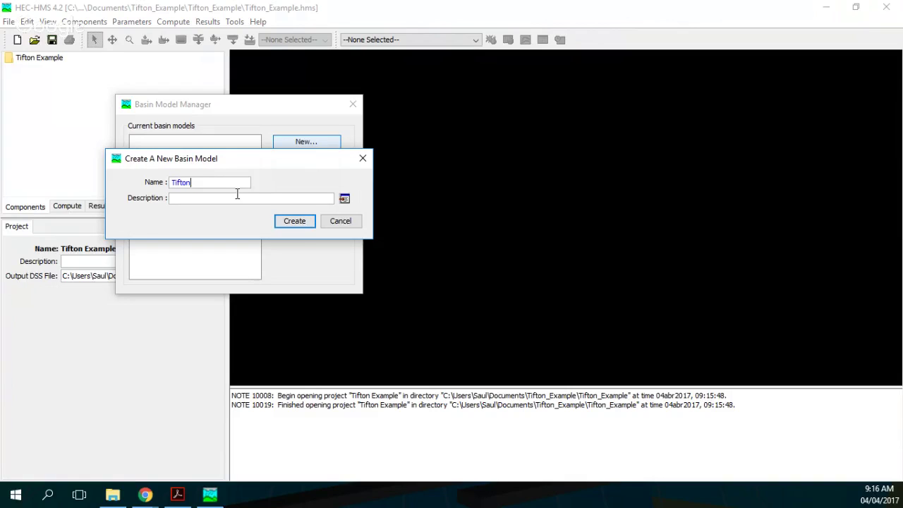
left_click(303, 222)
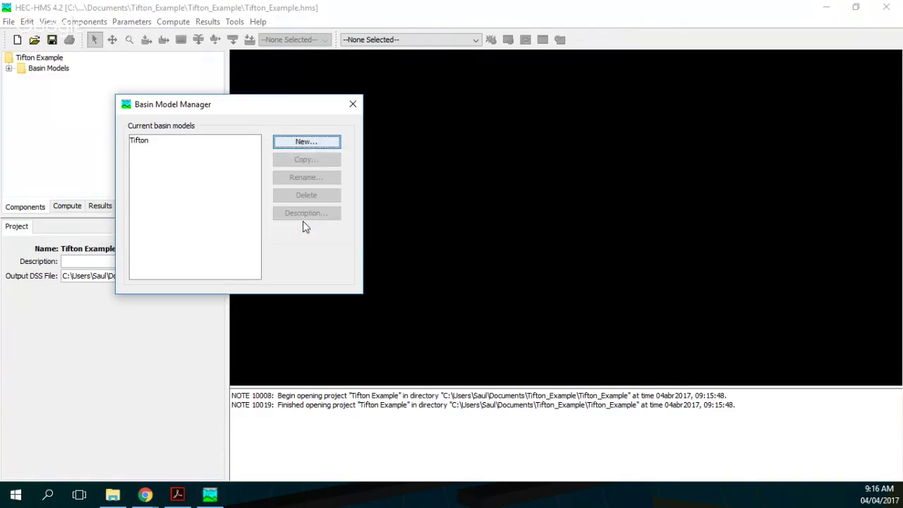
left_click(354, 104)
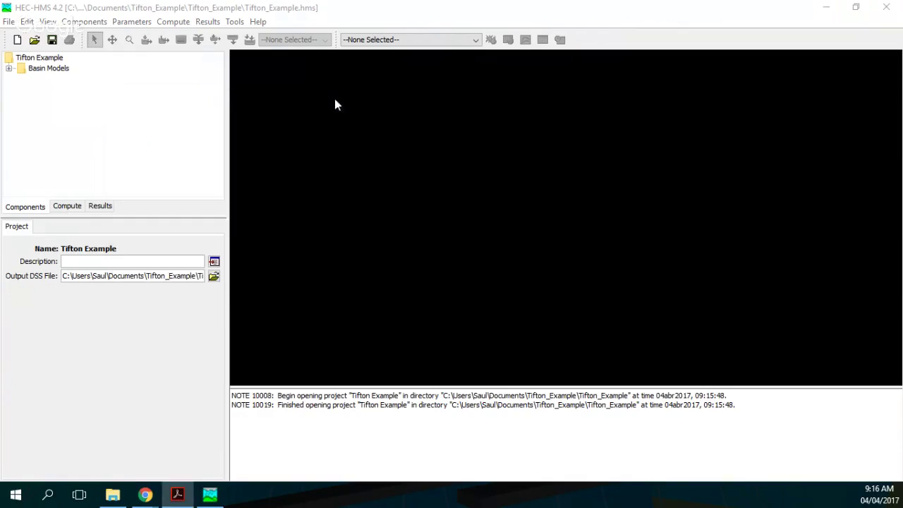
- Open the Tifton basin model and maximize its map window
left_click(9, 68)
left_click(46, 84)
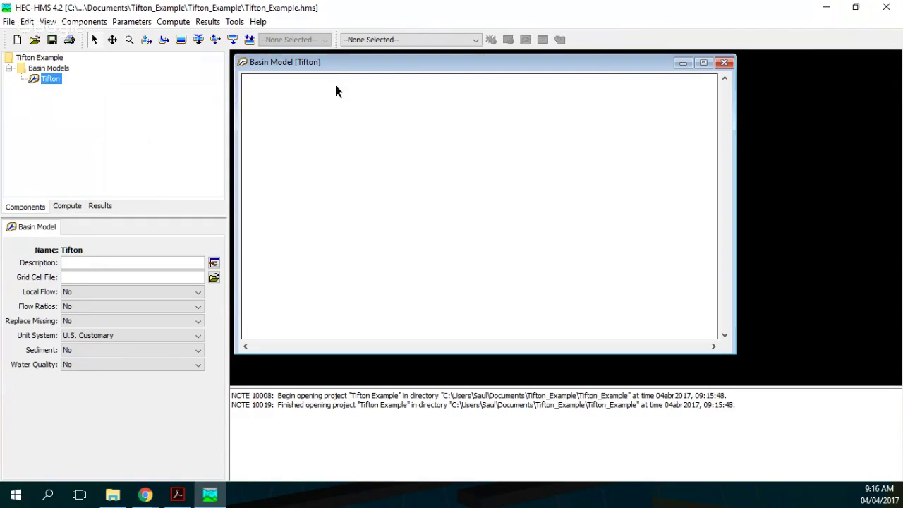
left_click(703, 63)
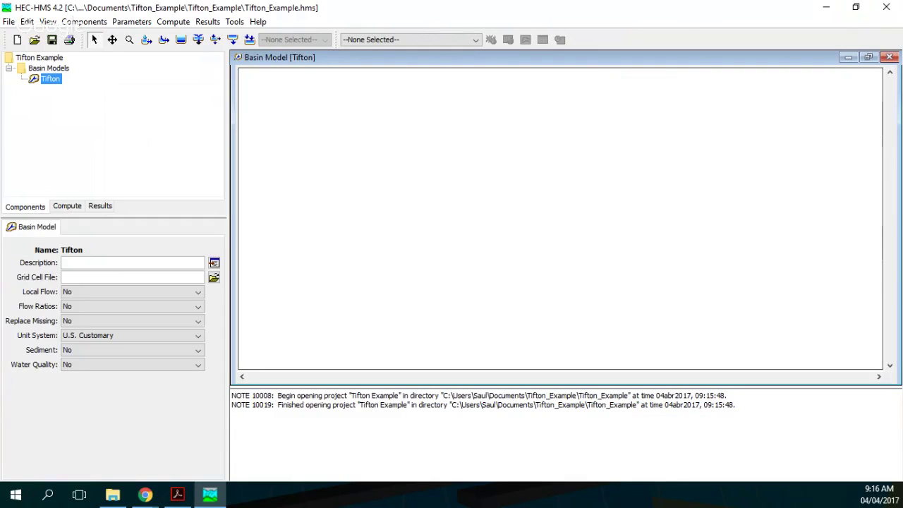
- Start adding a background map to the Tifton basin model and browse to the Tifton folder in Documents
left_click(178, 494)
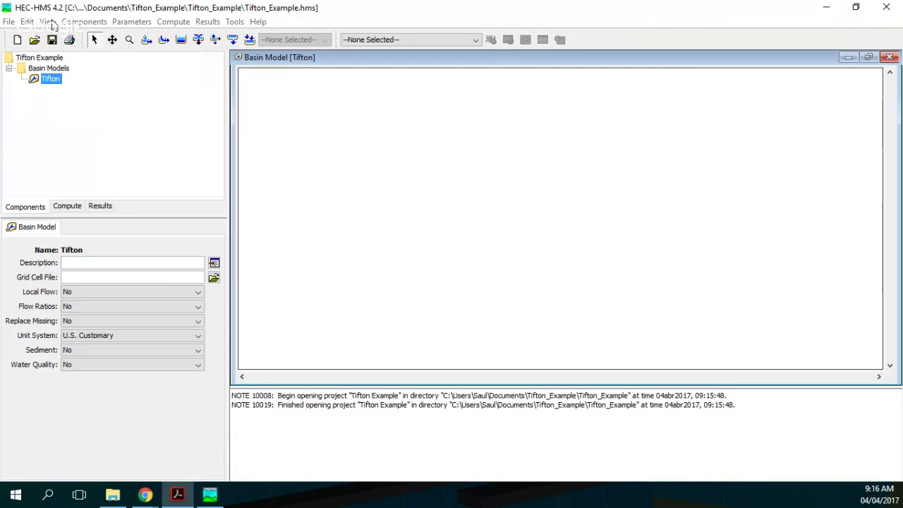
left_click(48, 22)
left_click(94, 38)
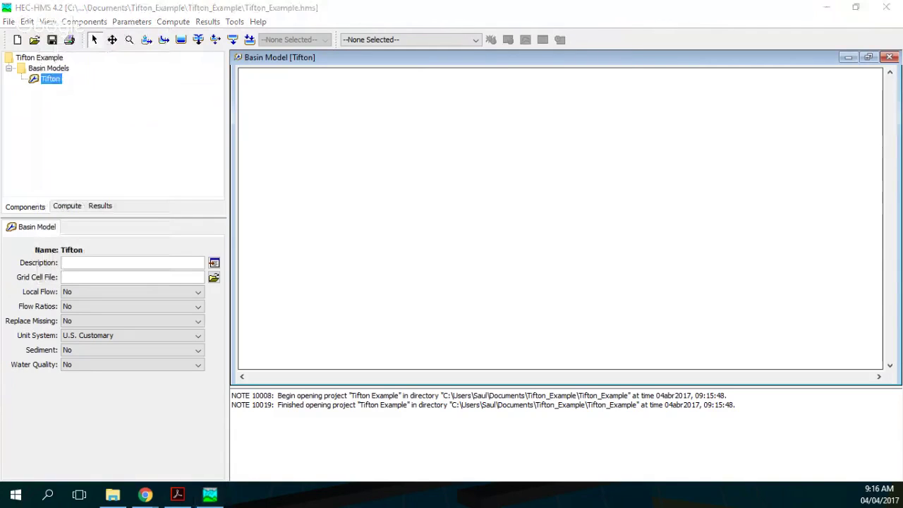
left_click_drag(514, 49, 316, 63)
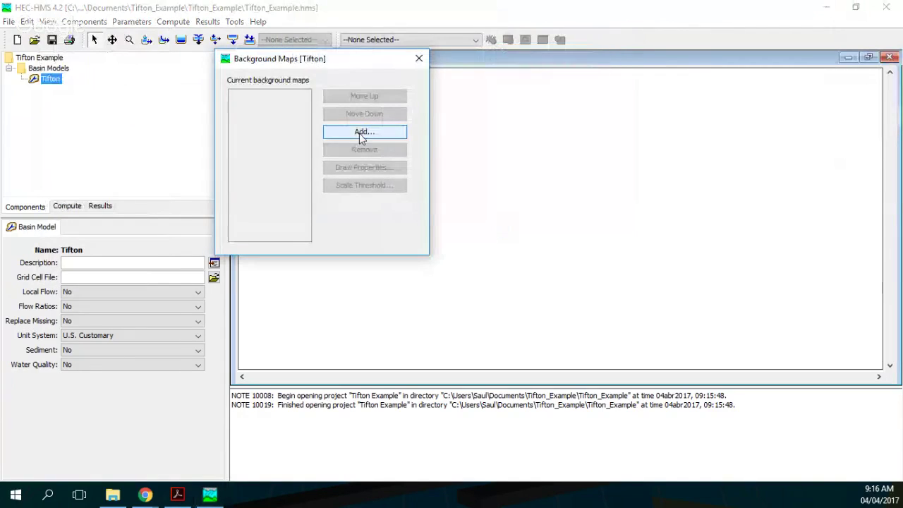
left_click(361, 134)
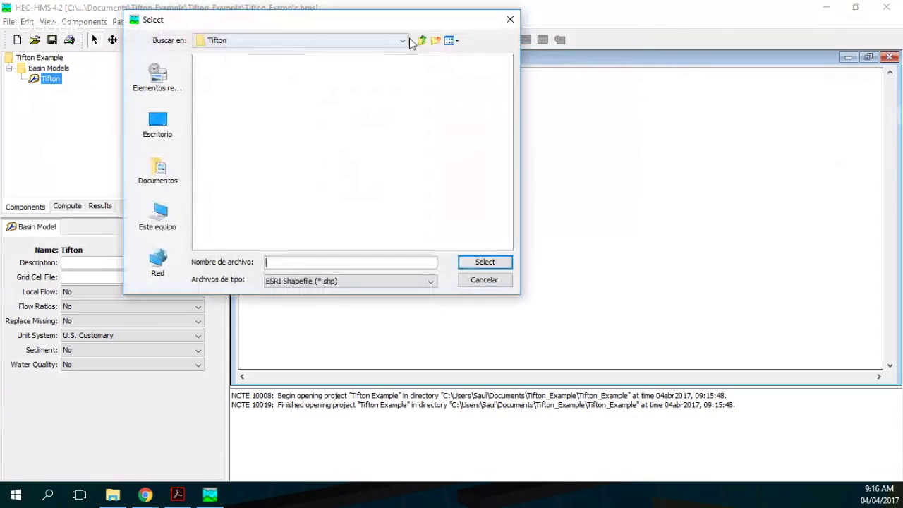
left_click(422, 41)
left_click(421, 40)
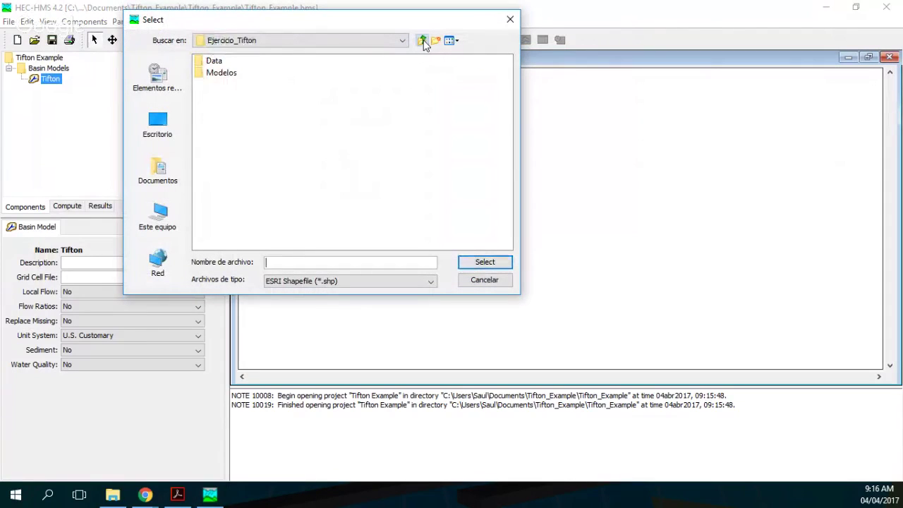
left_click(422, 40)
left_click(422, 40)
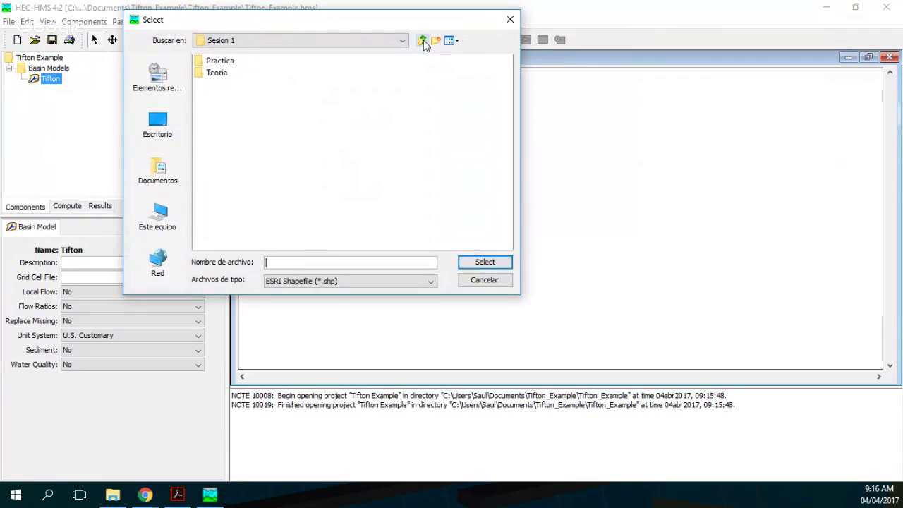
left_click(156, 176)
left_click(216, 99)
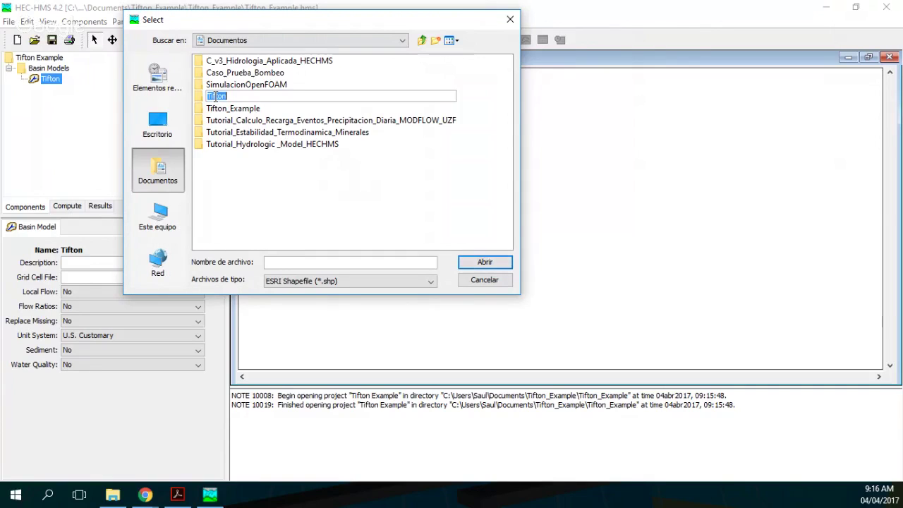
double_click(201, 99)
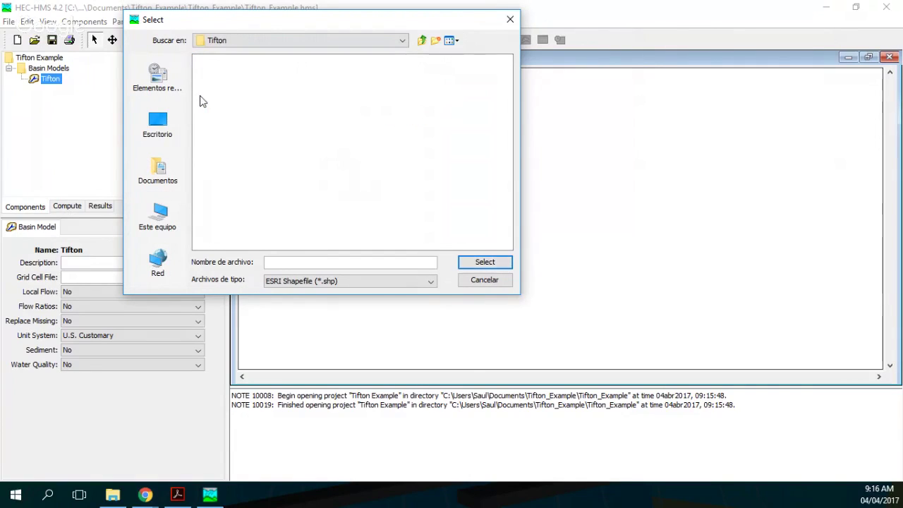
- Filter the files by HMS Map File (*.map), add Tifton.map as the background map and close the background maps dialog
left_click(348, 281)
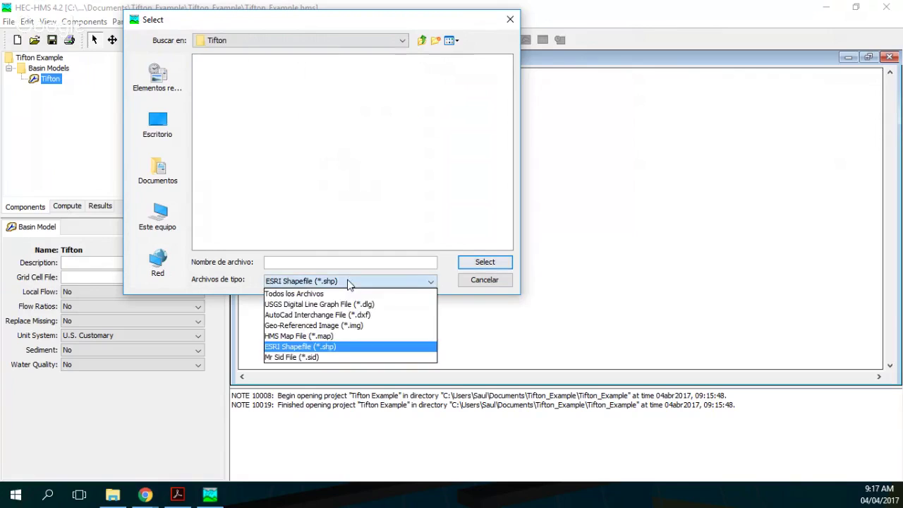
left_click(333, 337)
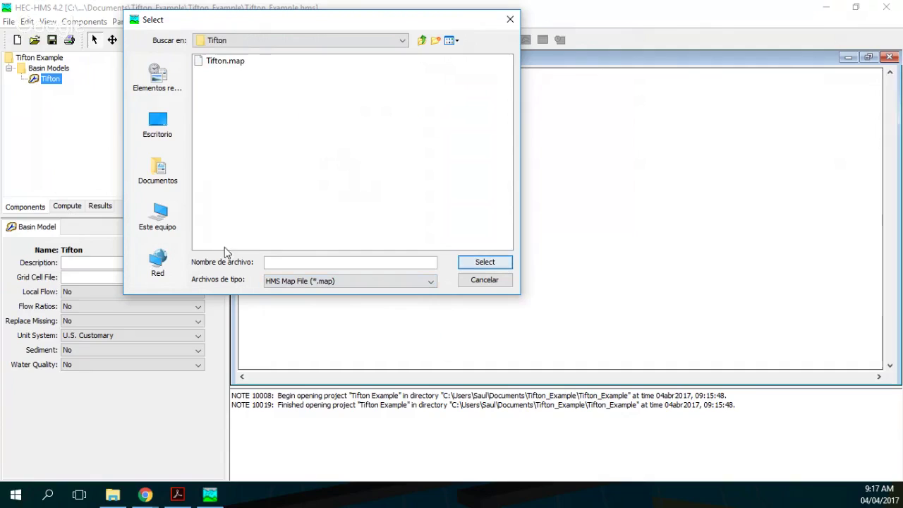
left_click(216, 63)
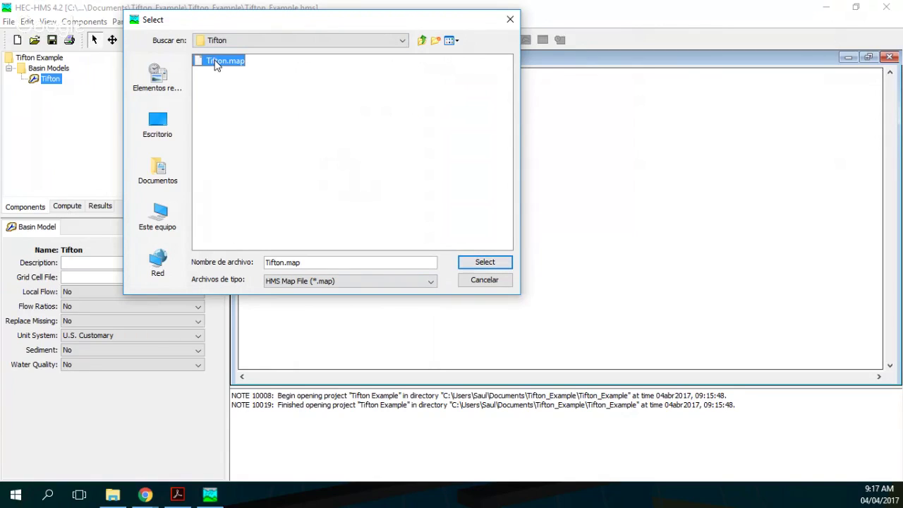
left_click(216, 63)
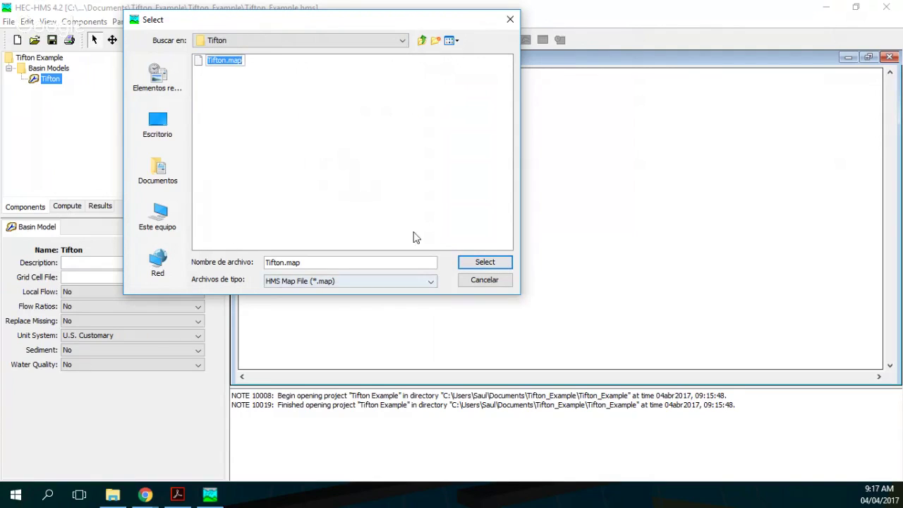
left_click(313, 146)
left_click(212, 63)
left_click(285, 143)
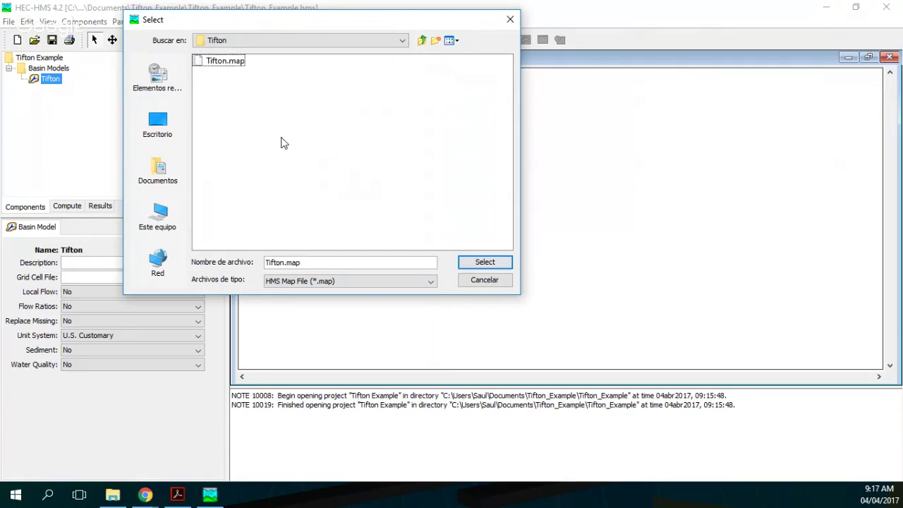
left_click(489, 265)
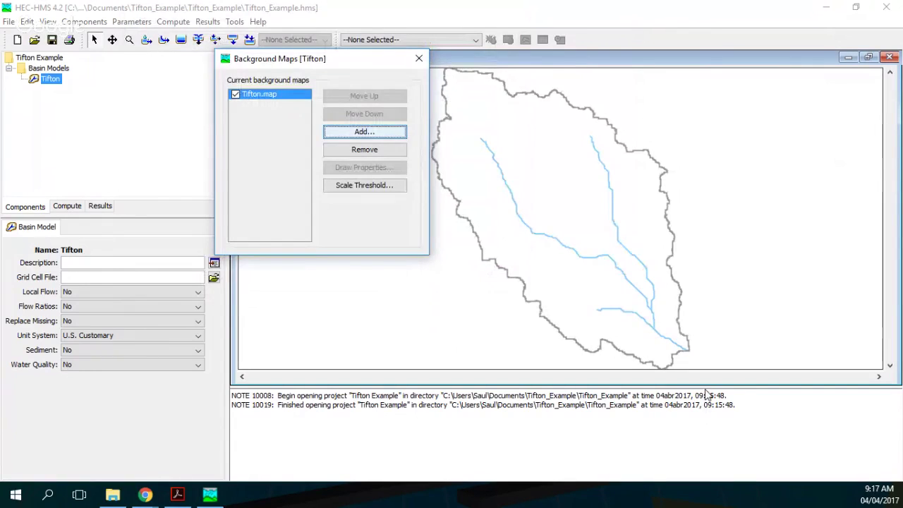
left_click(419, 59)
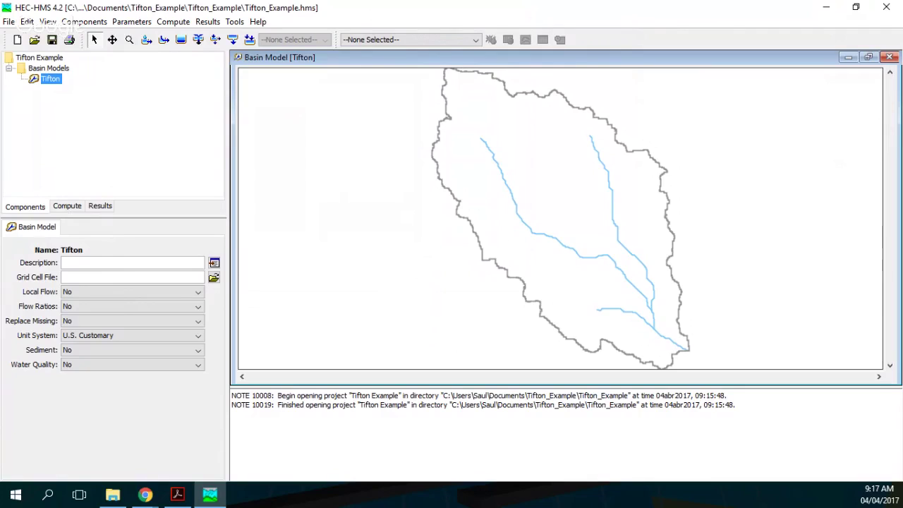
- Create a subbasin element named "74006" near the middle of the watershed
left_click(177, 494)
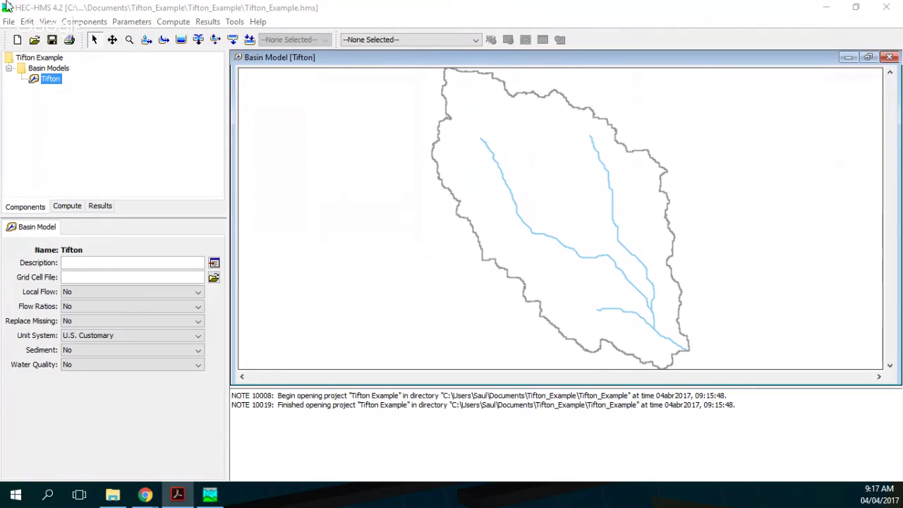
left_click(147, 39)
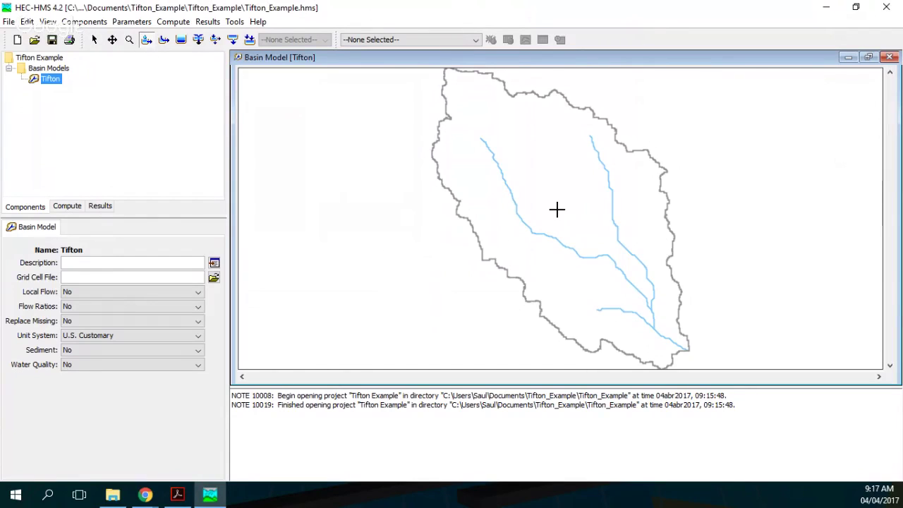
left_click(555, 215)
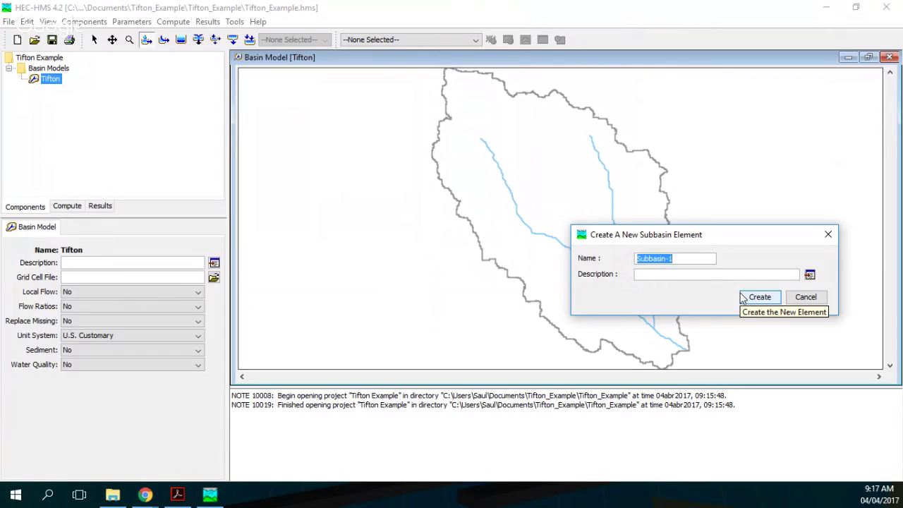
type("74006")
left_click(771, 301)
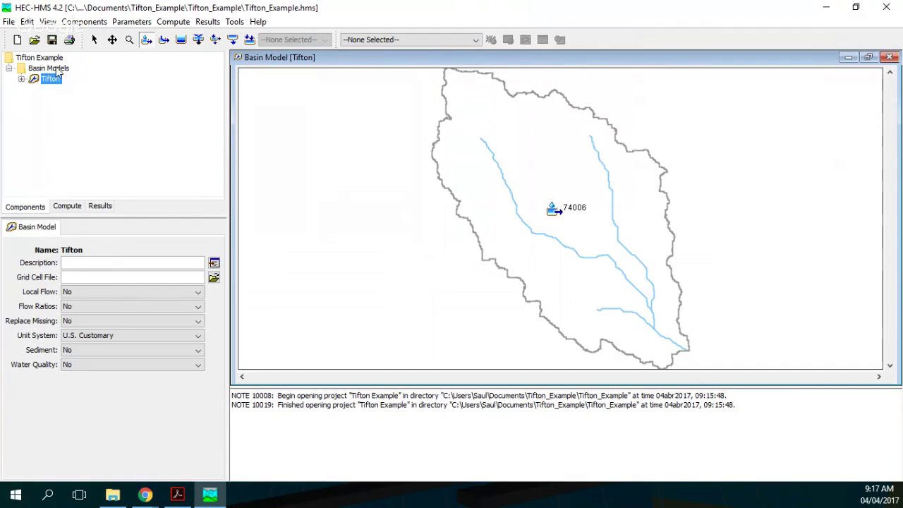
- Create a junction element named "Station1" at the watershed outlet, where the stream meets the boundary
left_click(198, 40)
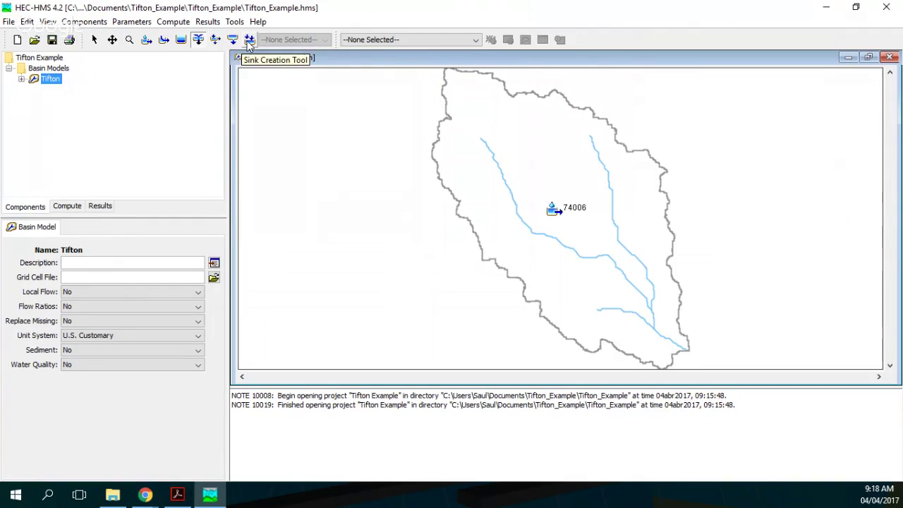
left_click(201, 41)
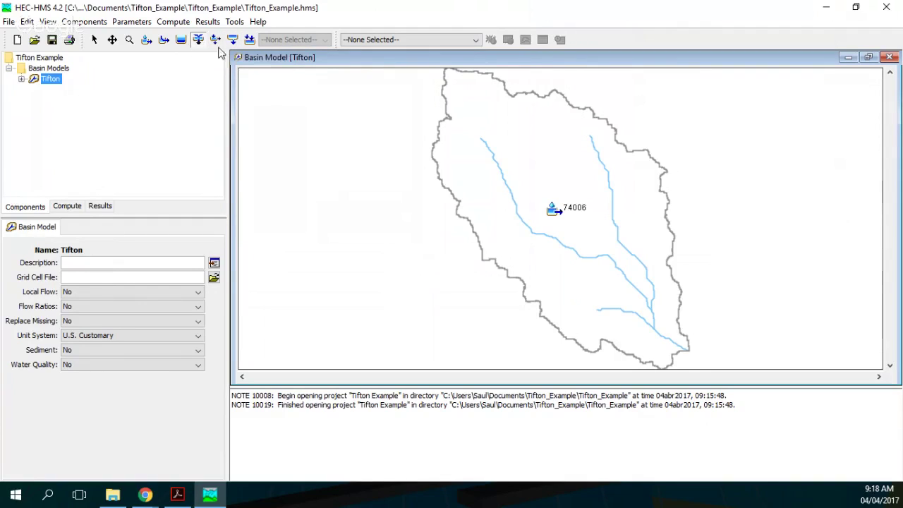
left_click(680, 350)
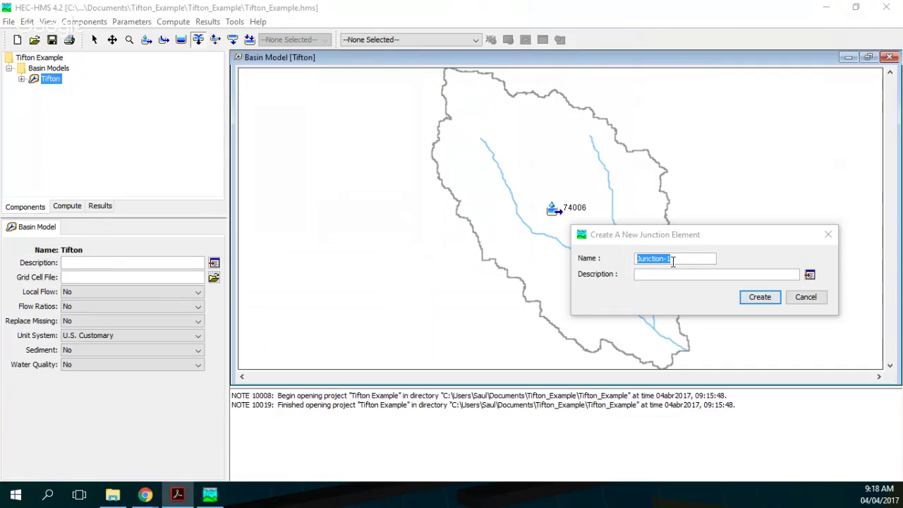
left_click(672, 261)
left_click_drag(672, 261, 559, 255)
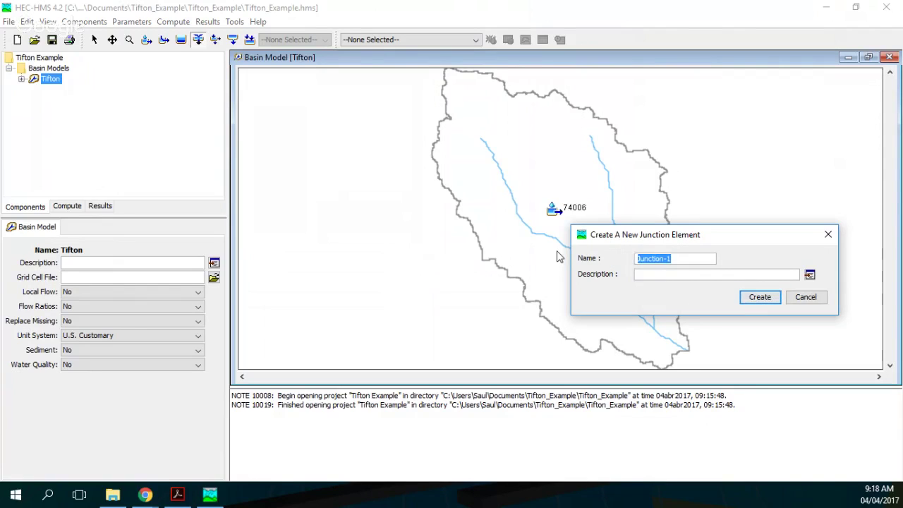
type("Station1")
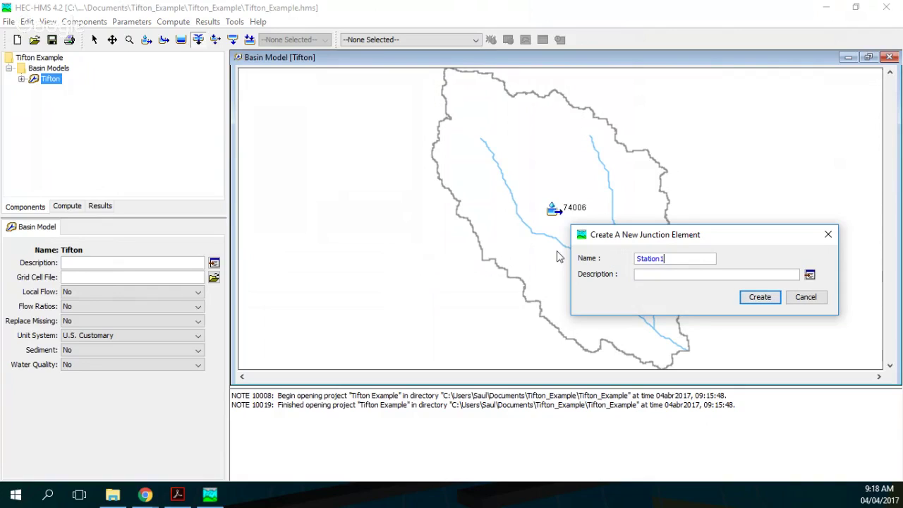
left_click(759, 297)
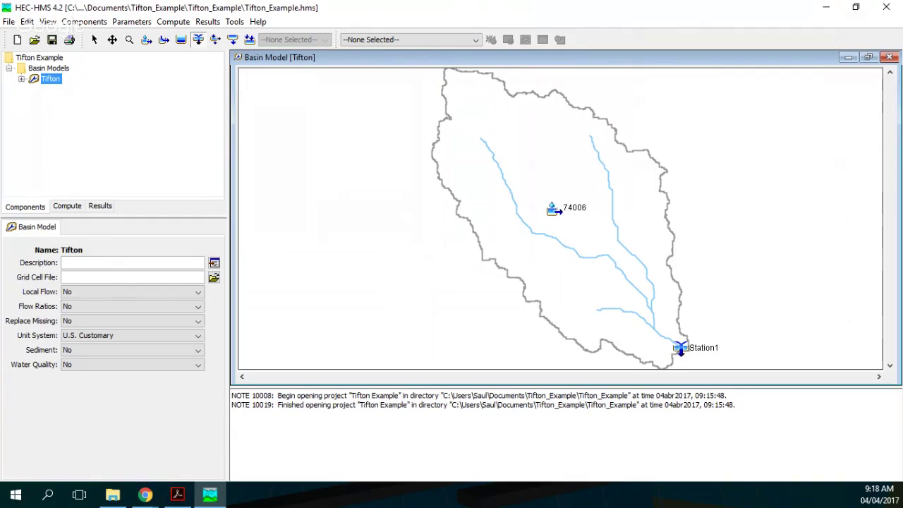
- Connect subbasin 74006 to Station1 as its downstream element
key("alt+Tab")
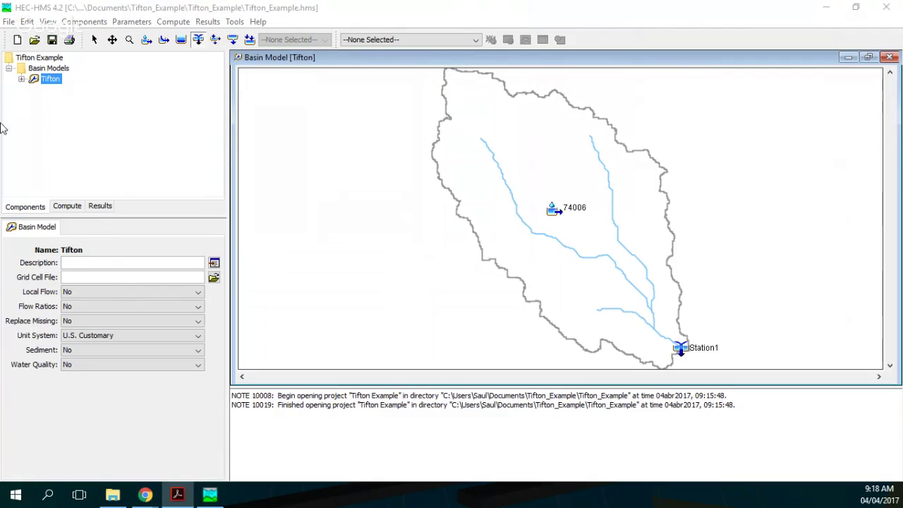
left_click(26, 83)
left_click(21, 79)
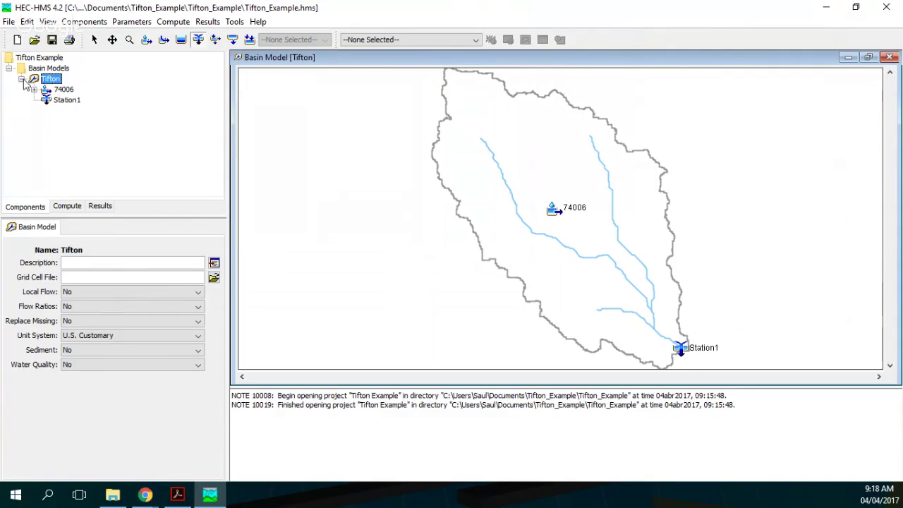
left_click(60, 100)
left_click(69, 91)
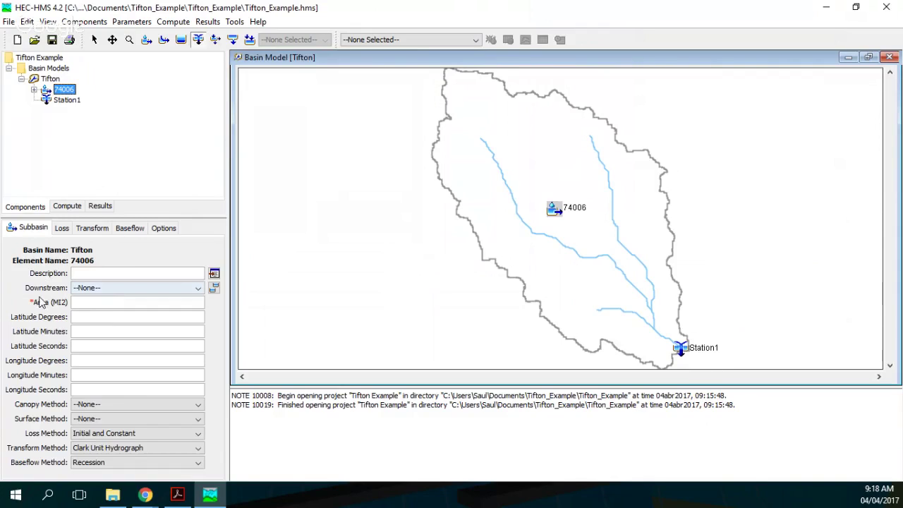
left_click(115, 289)
left_click(112, 311)
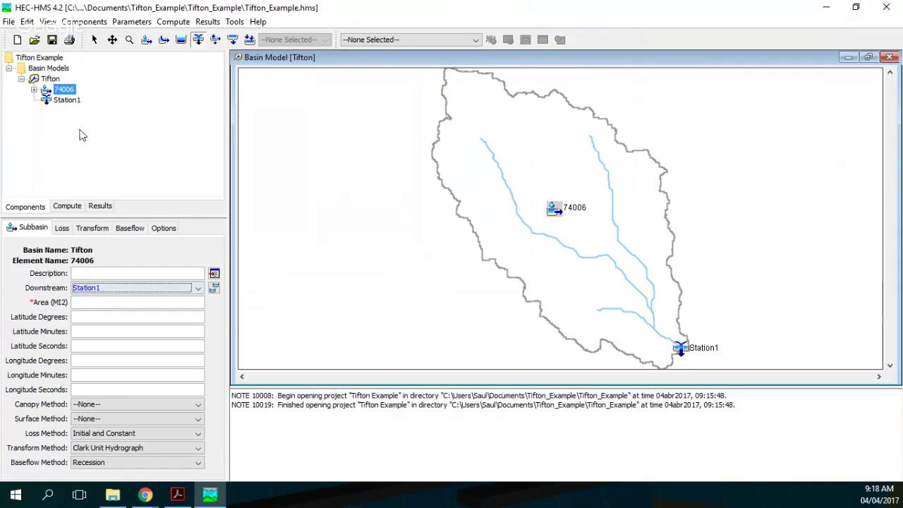
left_click(66, 100)
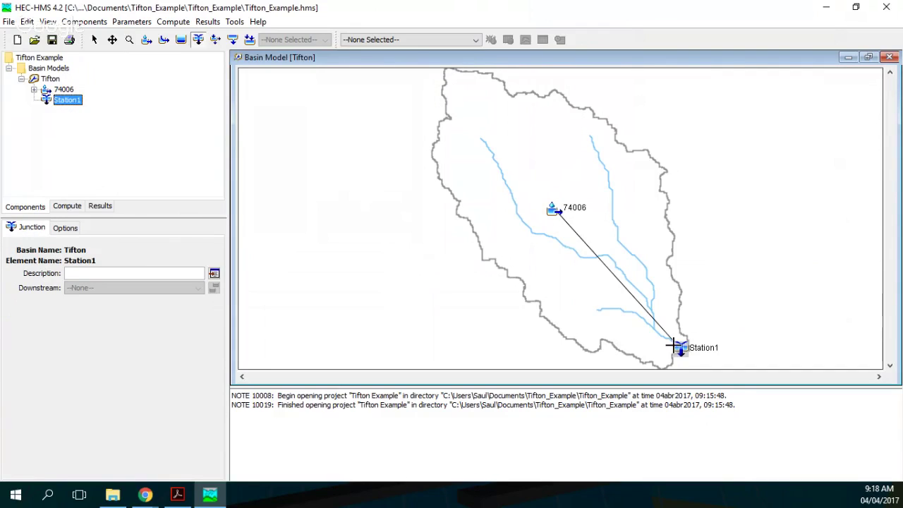
- Set the area of subbasin 74006 to 19.27 MI2
left_click(63, 90)
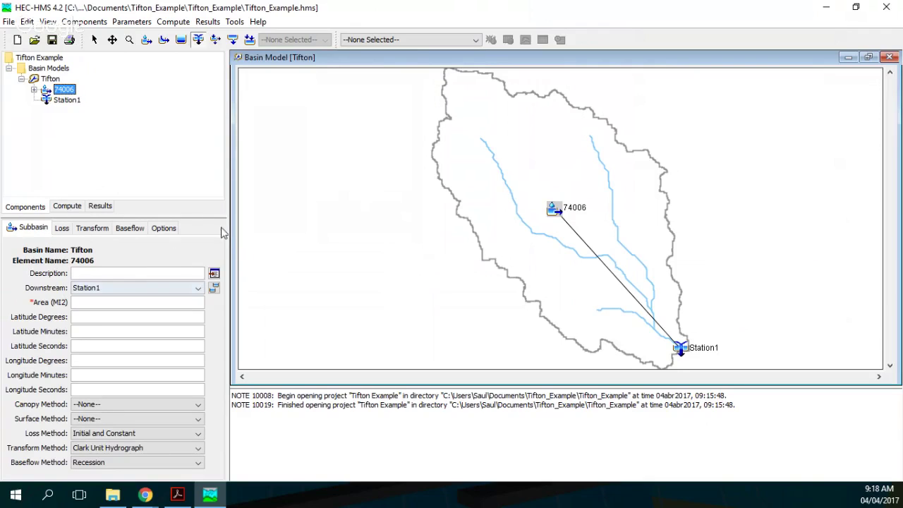
left_click(128, 304)
type("19.27")
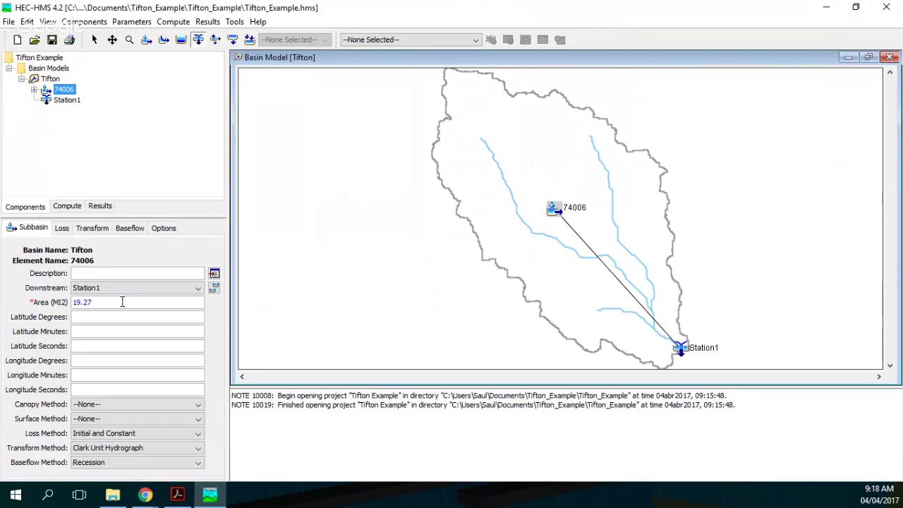
- Set subbasin 74006's canopy method to Simple Canopy and its surface method to Simple Surface, confirming the method changes
left_click(117, 404)
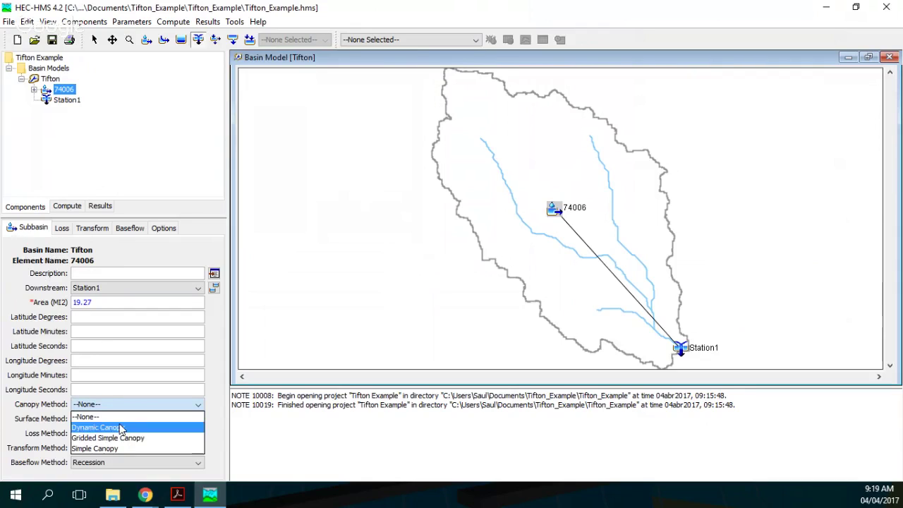
left_click(116, 449)
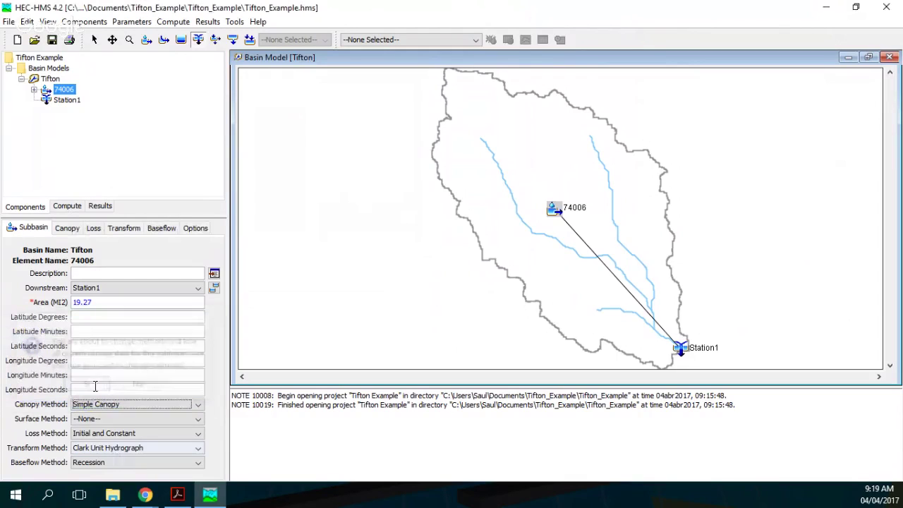
left_click(116, 419)
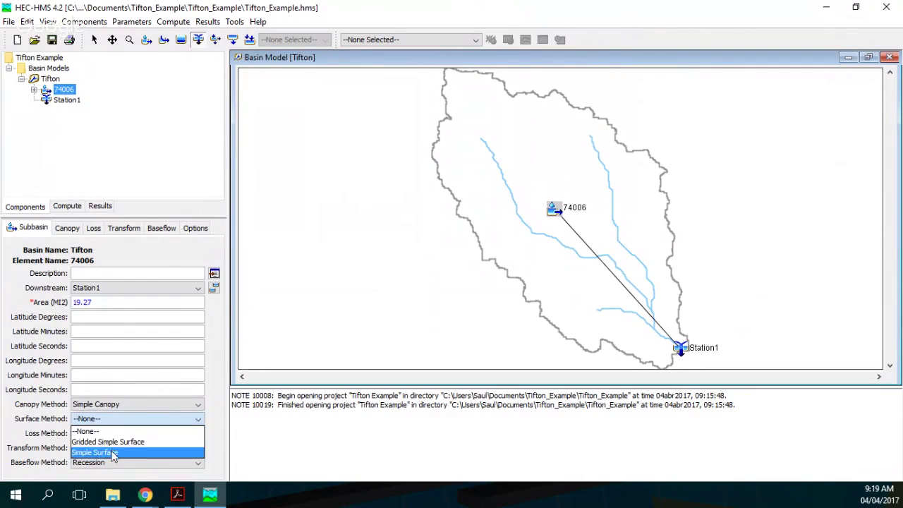
left_click(115, 453)
key("Return")
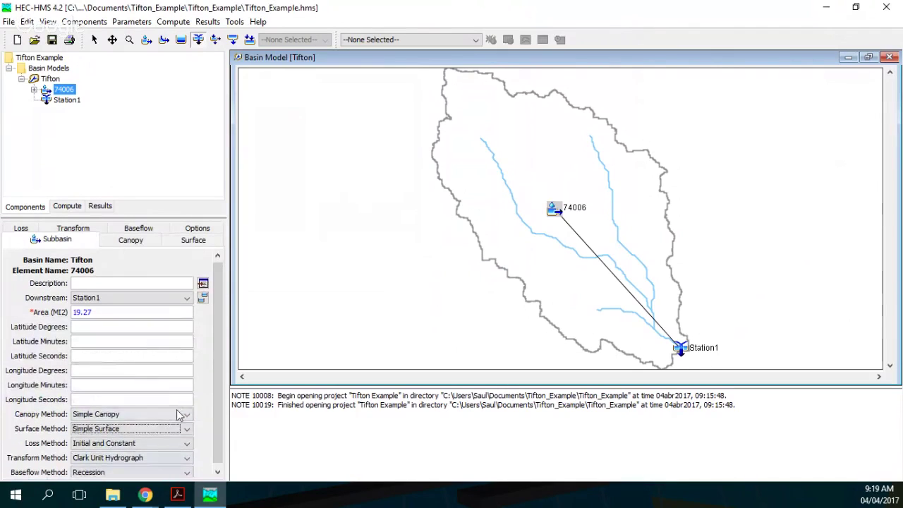
- Set subbasin 74006's loss method to Soil Moisture Accounting and its baseflow method to Linear Reservoir, confirming both changes
left_click(127, 449)
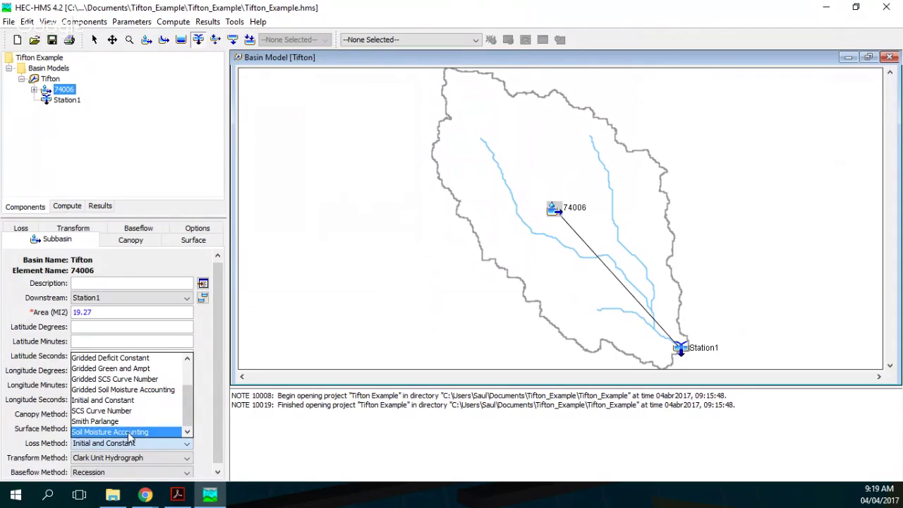
left_click(126, 431)
left_click(81, 392)
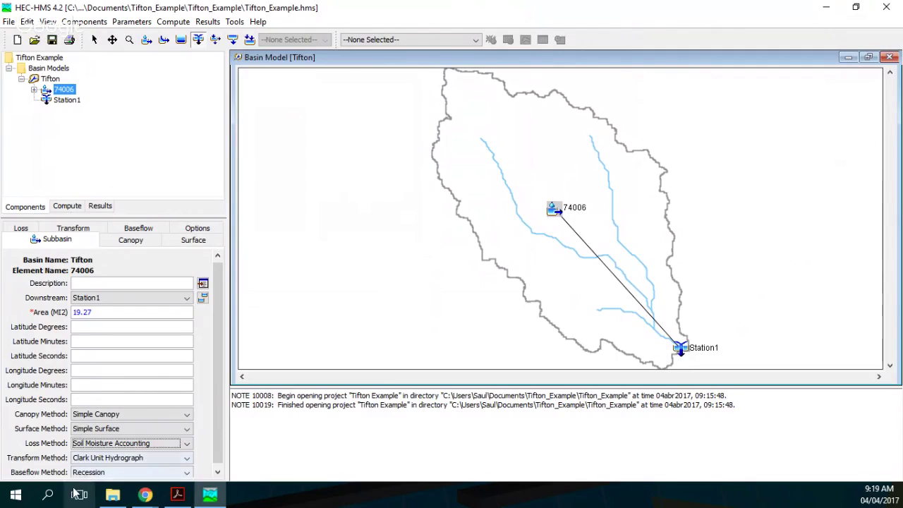
left_click(95, 473)
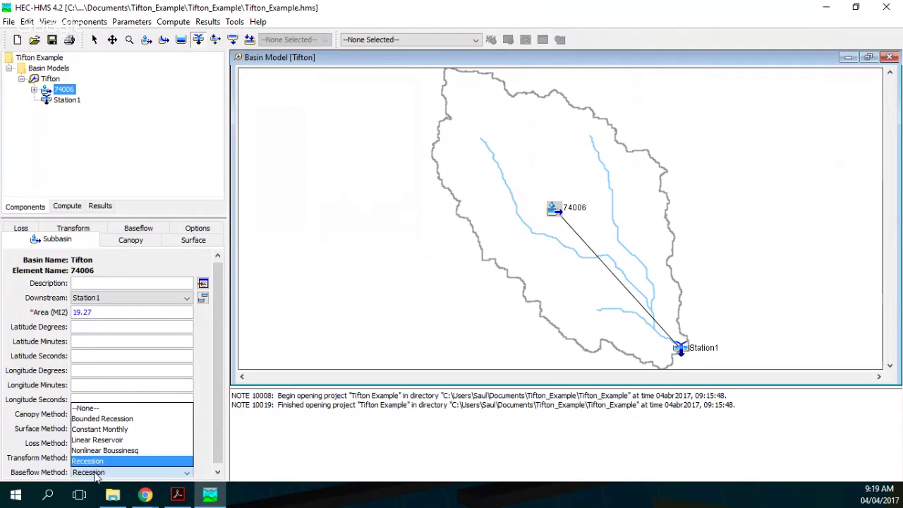
left_click(110, 439)
left_click(77, 392)
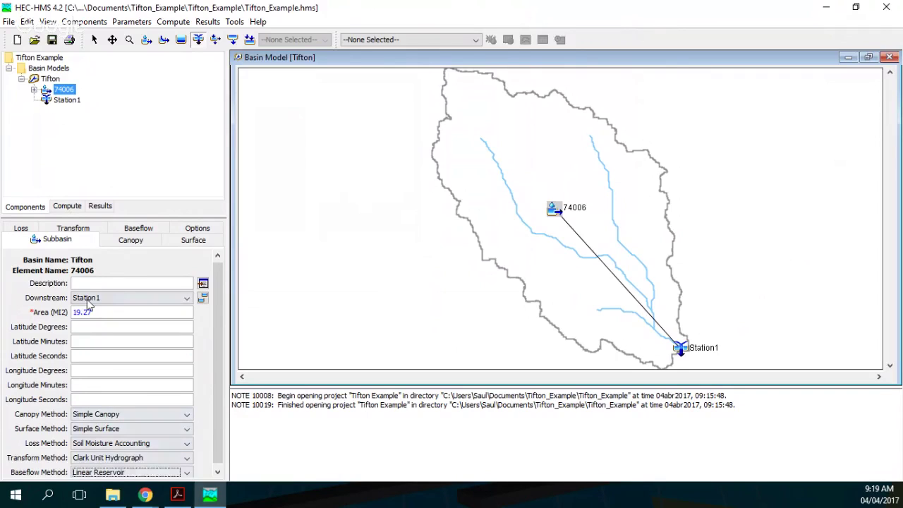
left_click_drag(93, 312, 50, 310)
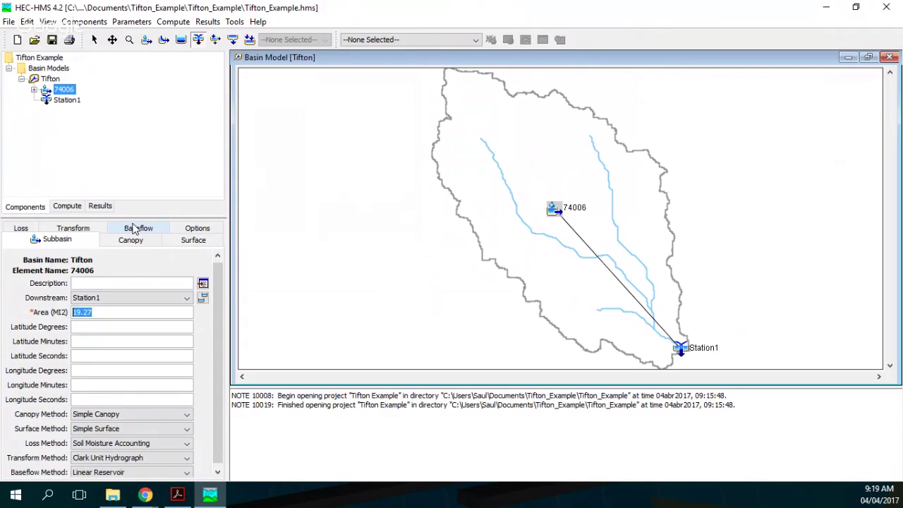
left_click(152, 416)
left_click(152, 420)
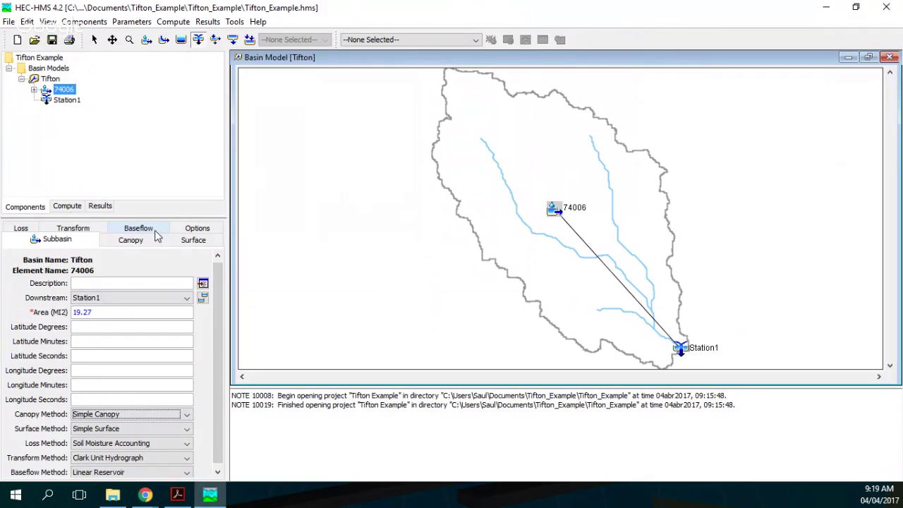
- Set the canopy parameters of subbasin 74006 to 80% initial storage and 0.2 in maximum storage
left_click(177, 493)
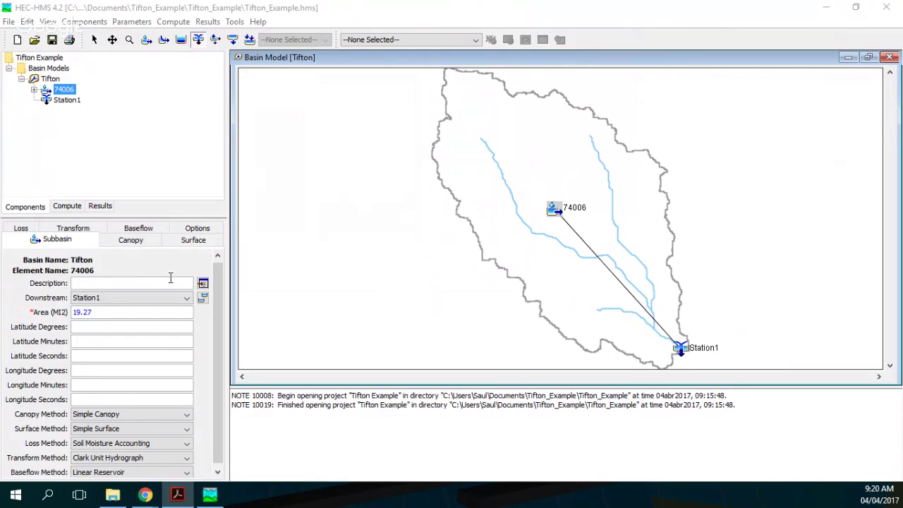
left_click(129, 240)
left_click(96, 285)
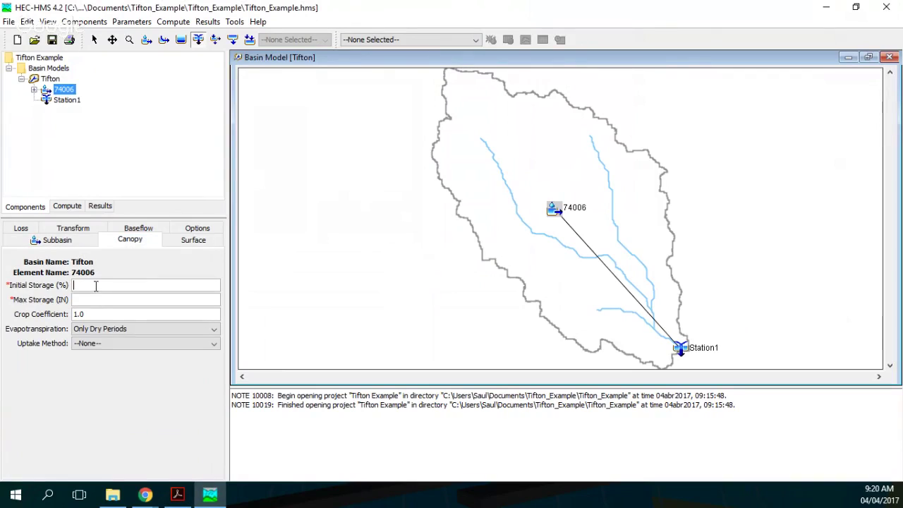
type("80")
left_click(96, 300)
type("0.2")
- Set the surface parameters of subbasin 74006 to 80% initial storage and 0 in maximum storage
left_click(201, 241)
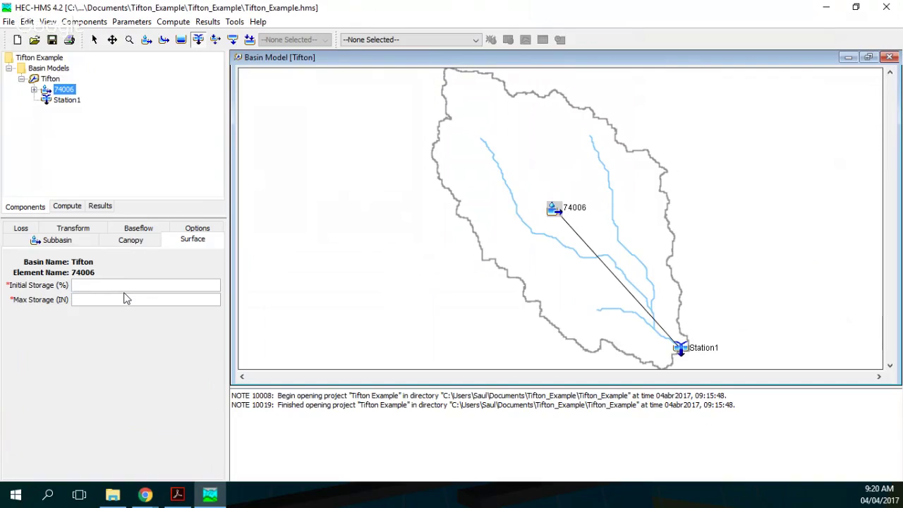
type("80")
left_click(113, 303)
type("0")
- In subbasin 74006's loss parameters, set soil to 80%, groundwater 1 to 0%, groundwater 2 to 2% and max infiltration to 2.0 in/hr
key("alt+Tab")
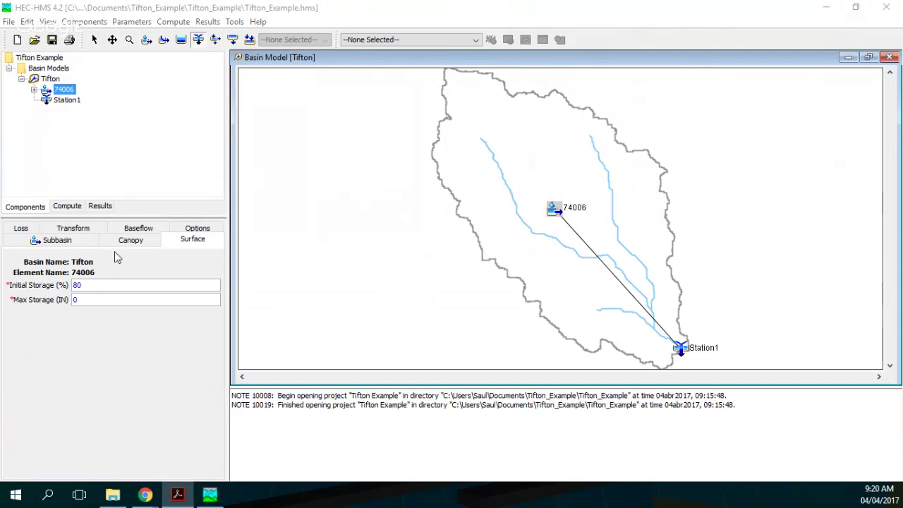
left_click(21, 228)
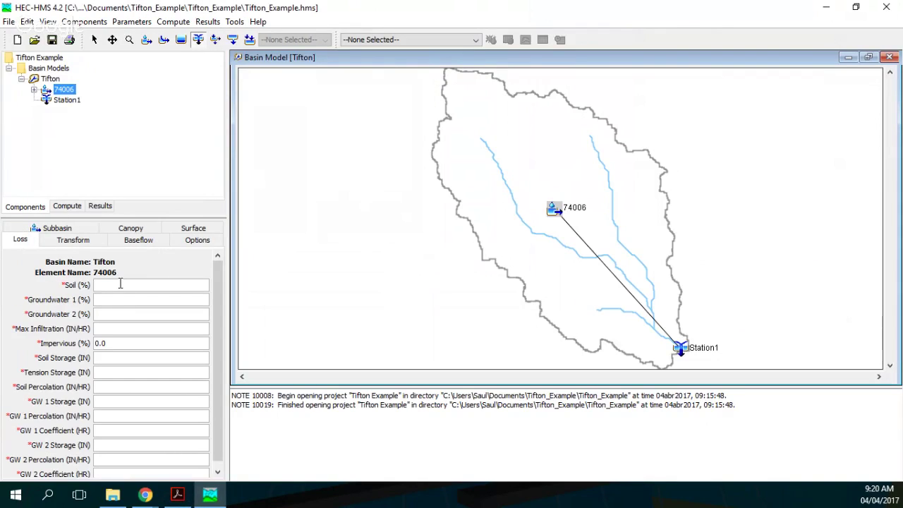
left_click(120, 284)
type("80")
left_click(107, 298)
type("0")
scroll(109, 297, "down", 1)
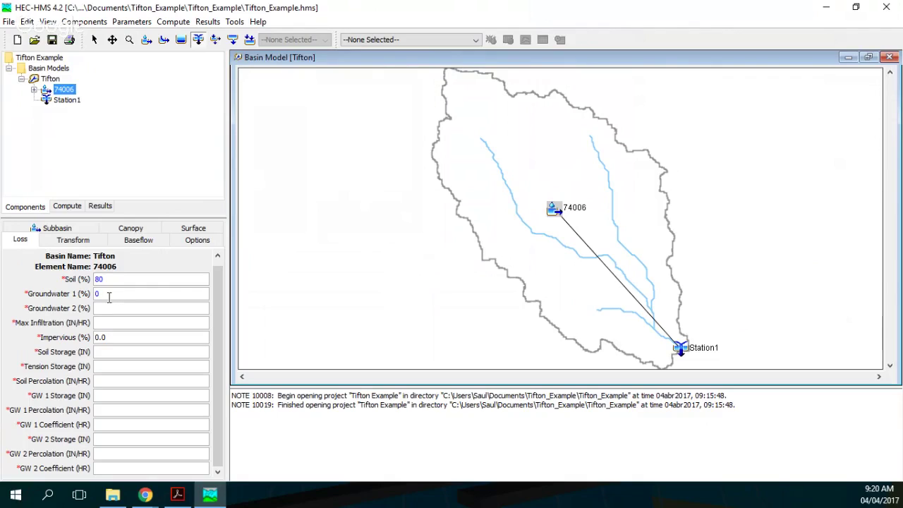
left_click(106, 307)
type("2")
left_click(105, 323)
type("2.0")
- Set the loss parameters soil storage to 9 in, tension storage to 8.5 in, soil percolation to 0.02 in/hr and GW 1 storage to 10 in
left_click(119, 352)
type("9")
left_click(120, 371)
type("8.5")
left_click(115, 381)
type("0.02")
left_click(106, 395)
type("1")
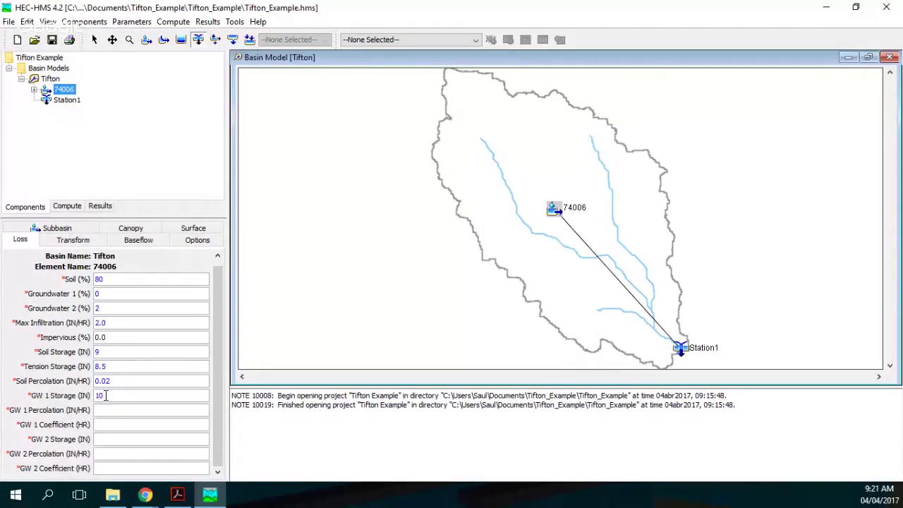
- Set GW 1 percolation to 0.02 in/hr and coefficient to 100 hr; set GW 2 storage to 24 in, percolation to 0 and coefficient to 500 hr
left_click(106, 409)
type("10")
key("BackSpace")
left_click(114, 438)
left_click(113, 455)
left_click(113, 468)
- Set the transform parameters of subbasin 74006 to a 20 hr time of concentration and a 24 hr storage coefficient
key("alt+Tab")
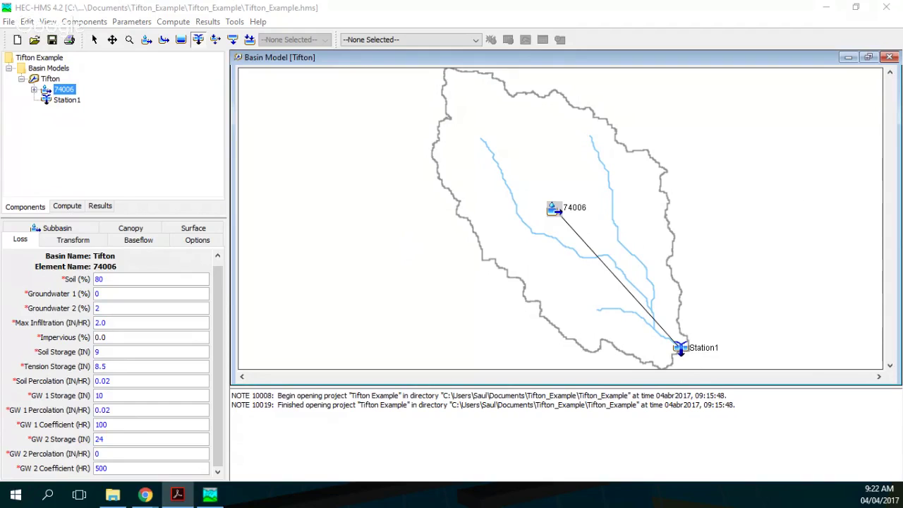
left_click(62, 241)
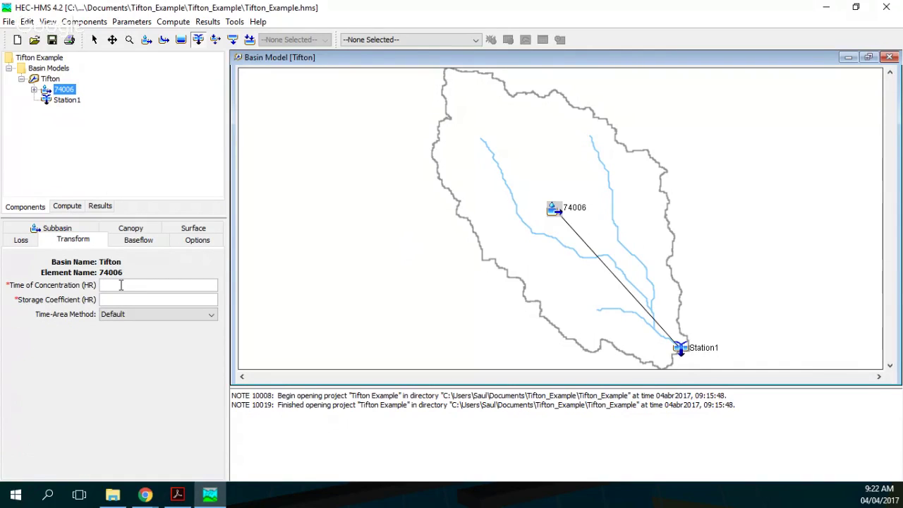
type("20")
left_click(131, 301)
type("24")
- Set subbasin 74006's baseflow to GW 1 initial 0 cfs with coefficient 40, and GW 2 initial 20 cfs with coefficient 240
left_click(177, 493)
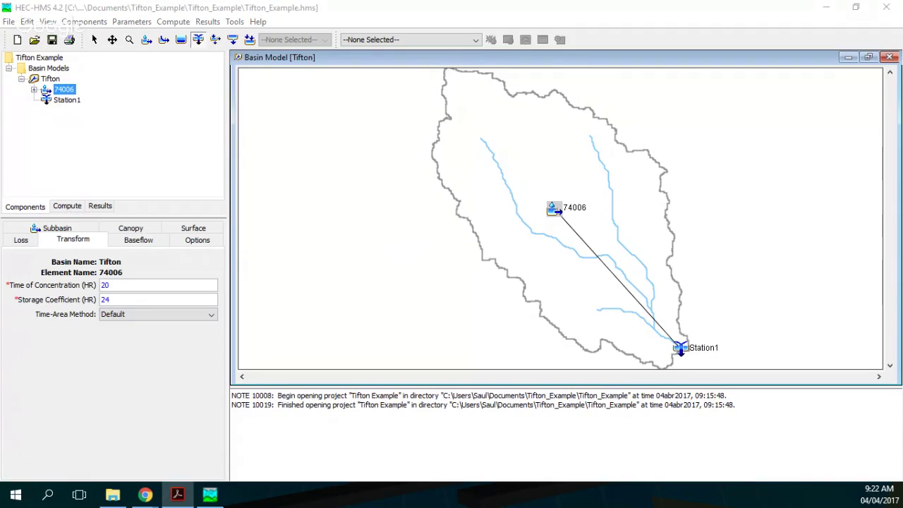
left_click(151, 245)
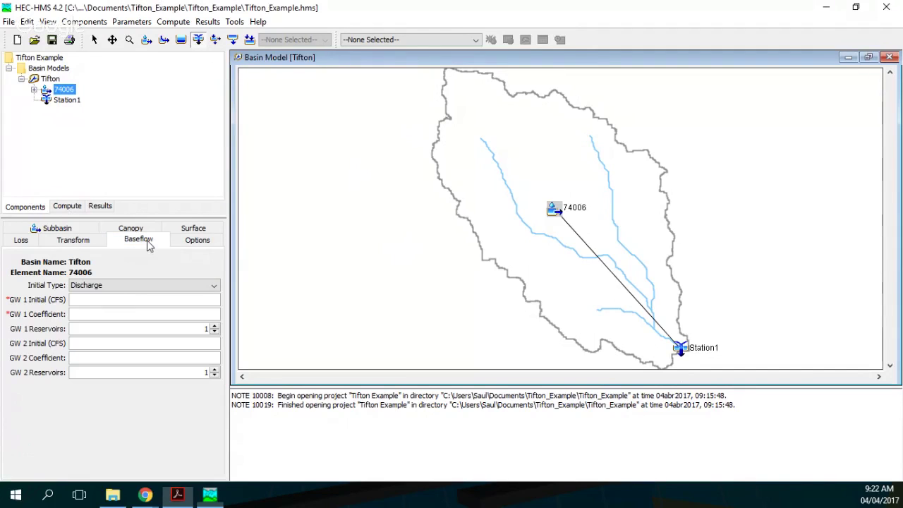
left_click(132, 299)
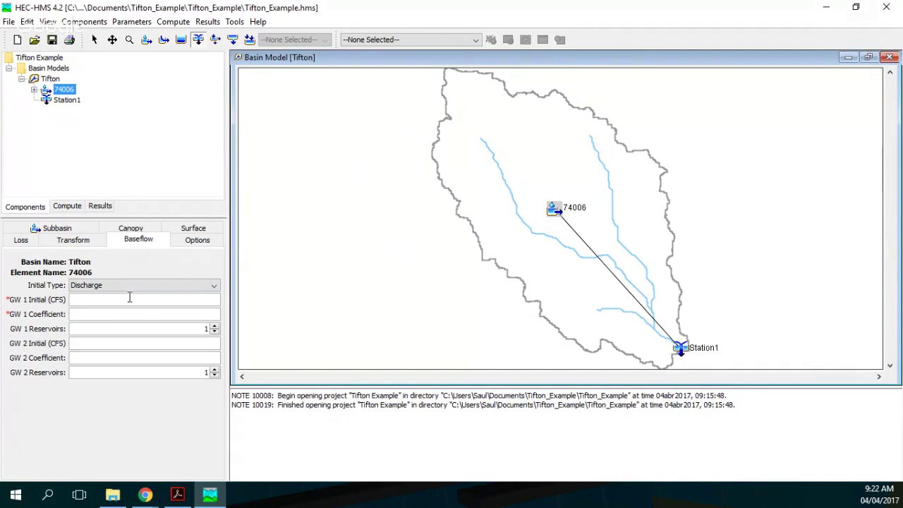
left_click(129, 314)
left_click(124, 344)
type("20")
left_click(119, 352)
type("240")
- Create a precipitation gage named "Gage 38" in the Time-Series Data Manager, and close the manager
key("alt+Tab")
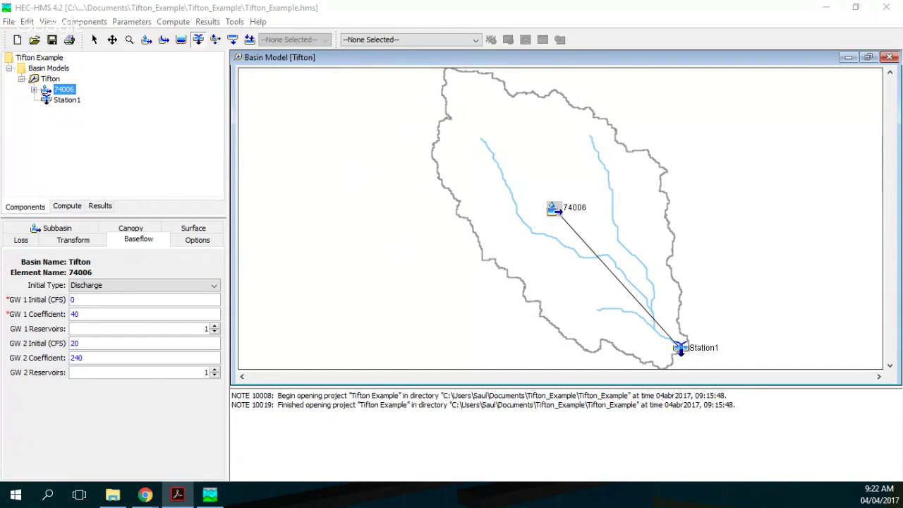
left_click(66, 101)
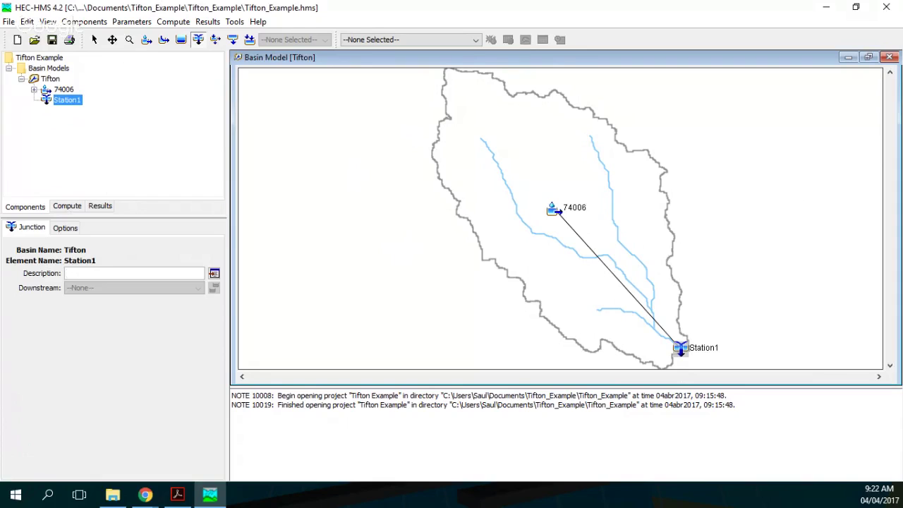
left_click(125, 24)
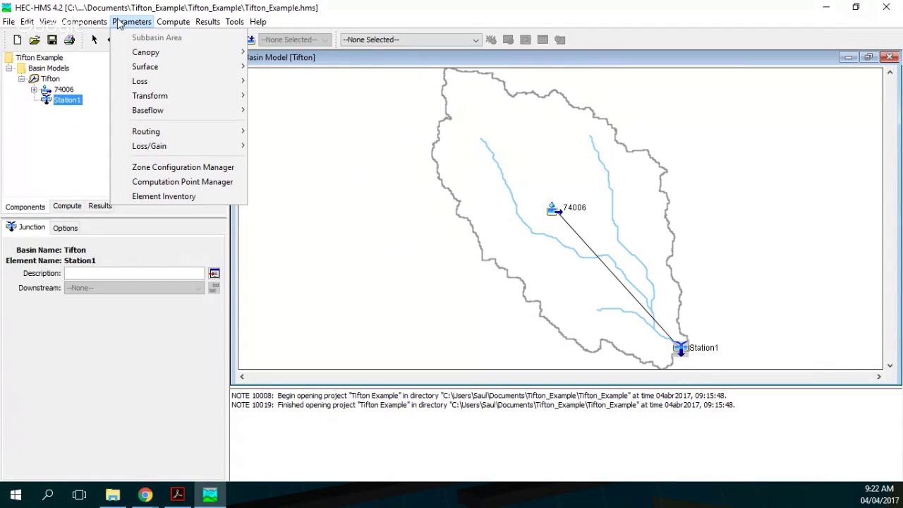
mouse_move(81, 24)
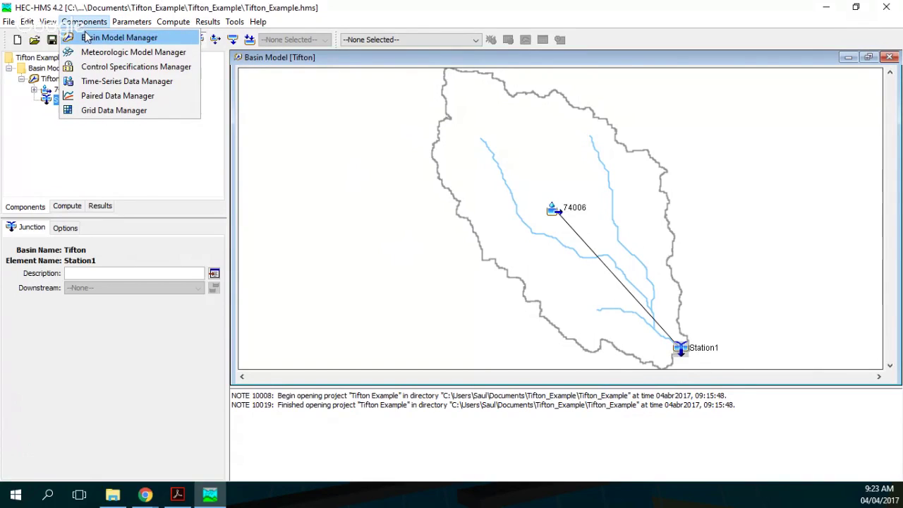
left_click(95, 82)
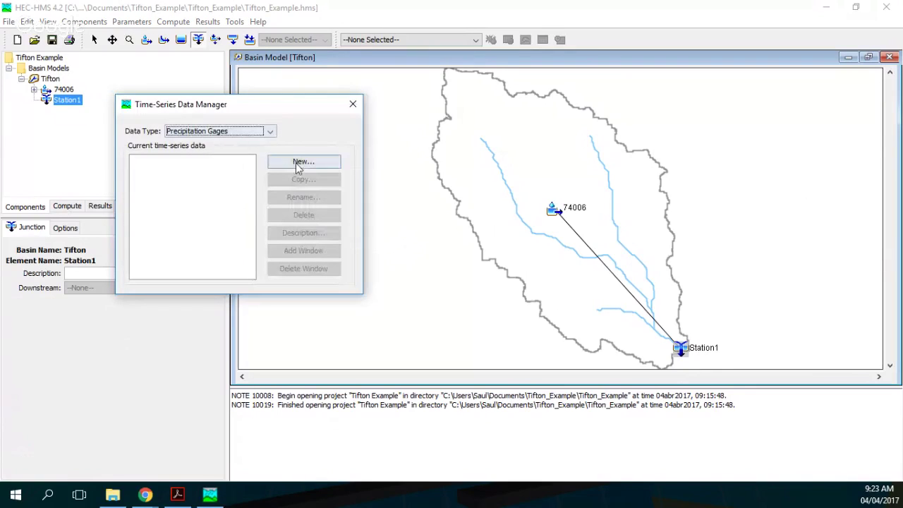
left_click(312, 168)
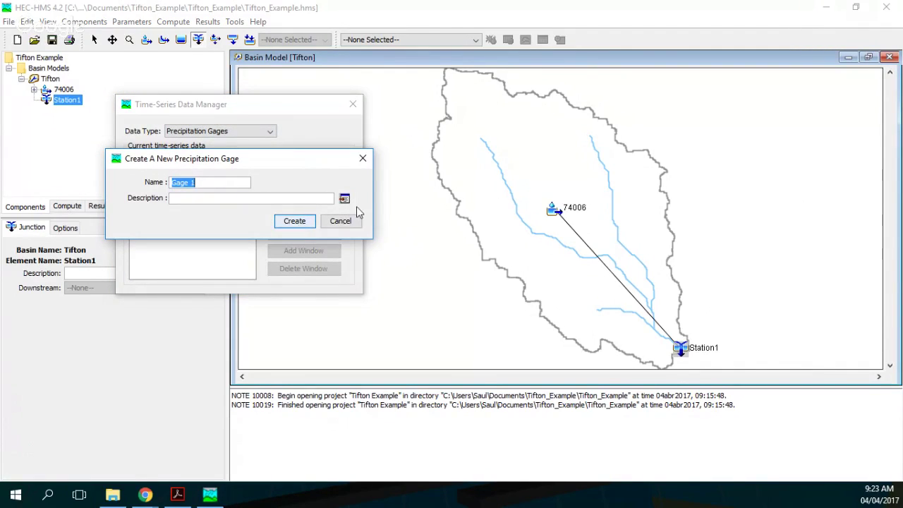
left_click_drag(190, 182, 196, 182)
type("38")
left_click(301, 224)
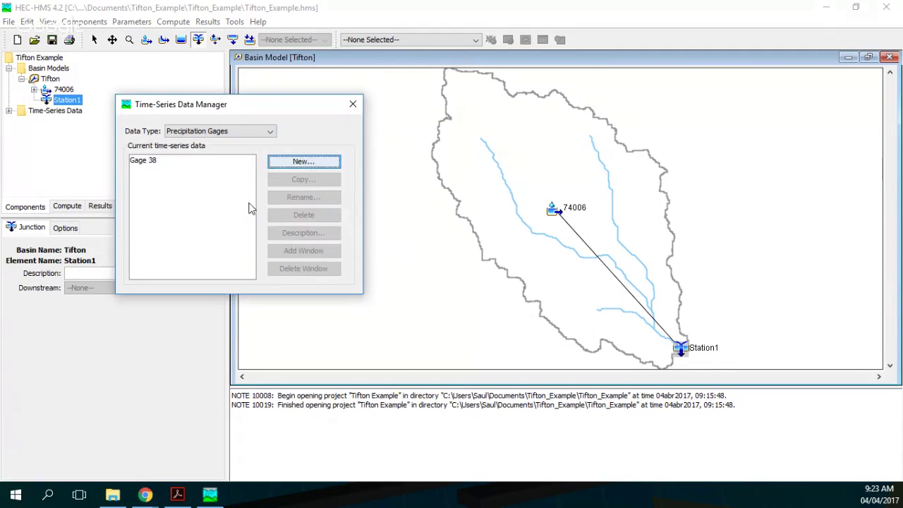
left_click(177, 494)
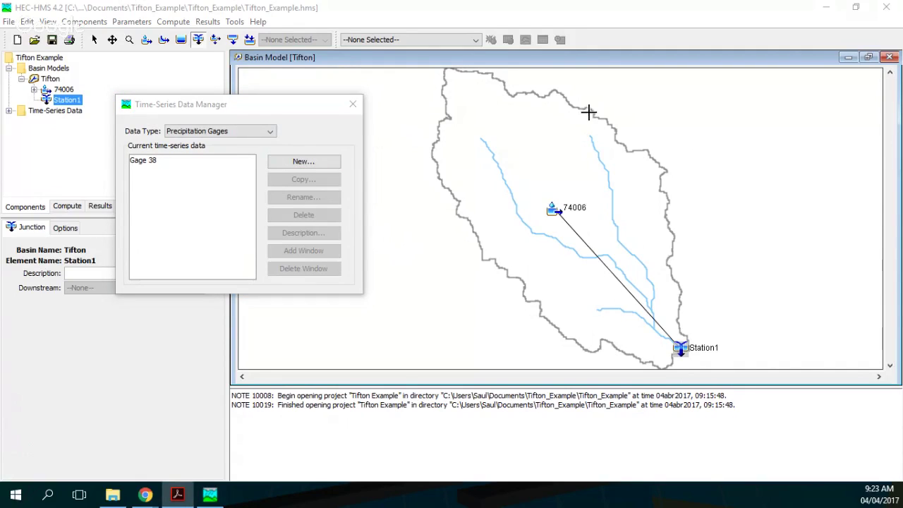
left_click(352, 104)
- Open the time window of precipitation gage Gage 38 and set its start date to 01ene1970
left_click(9, 111)
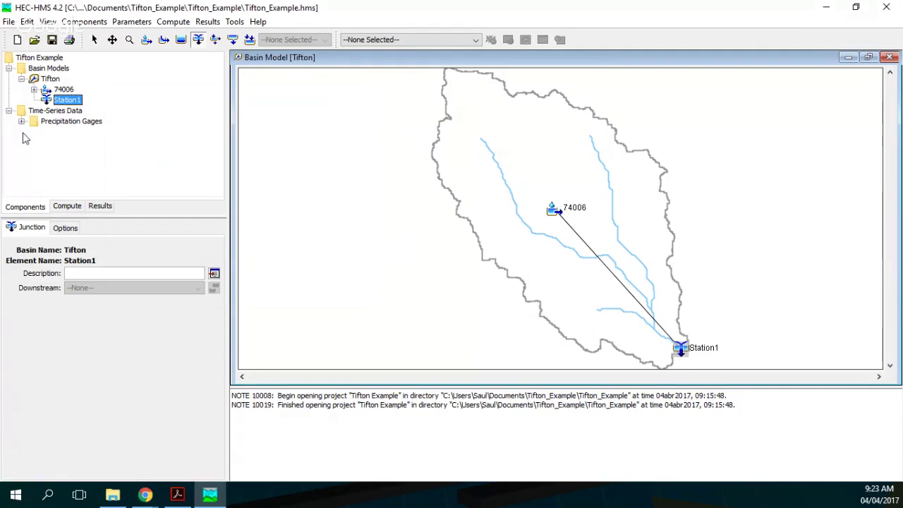
left_click(21, 121)
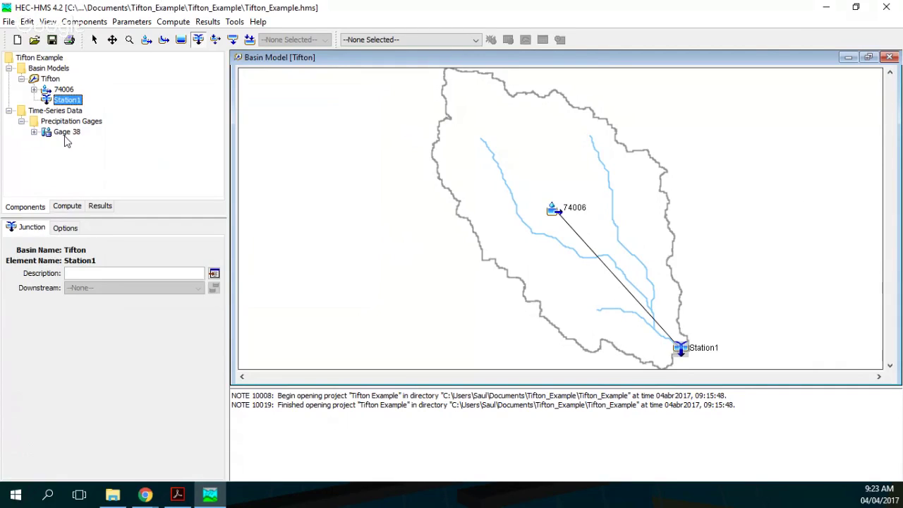
left_click(65, 133)
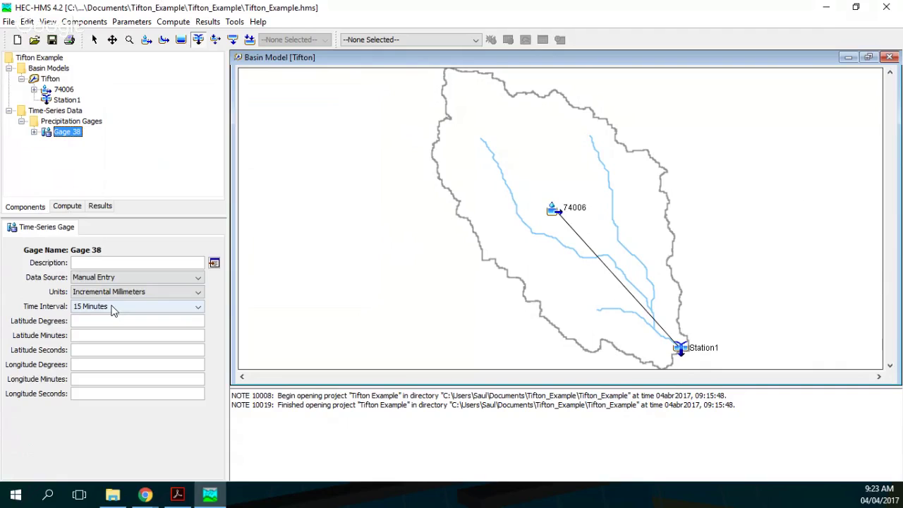
left_click(177, 494)
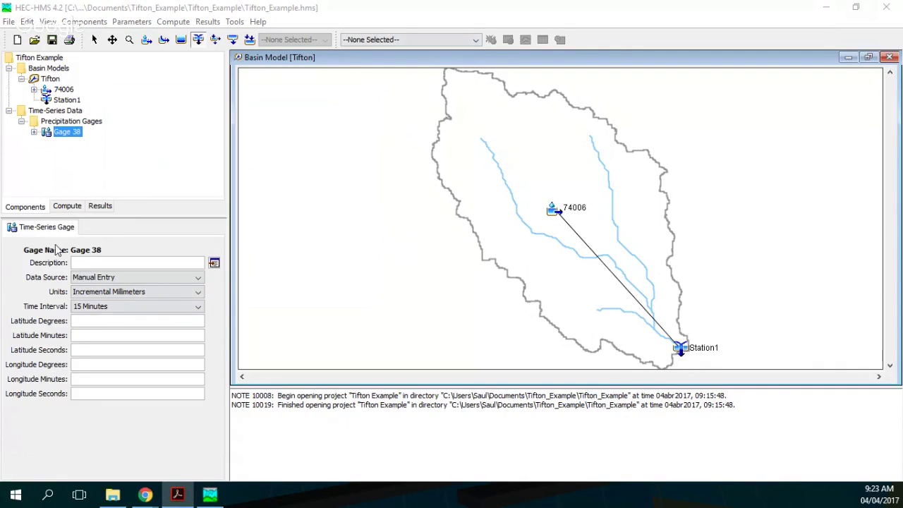
left_click(34, 132)
left_click(110, 142)
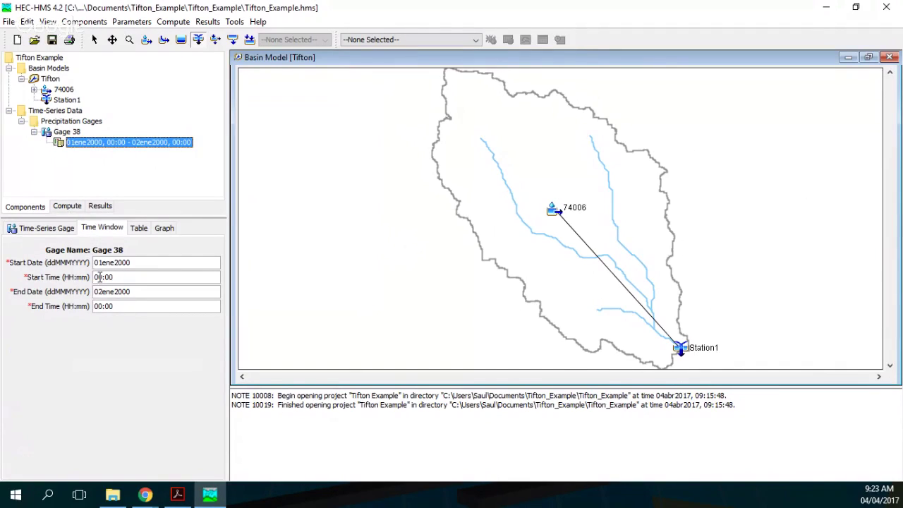
left_click_drag(114, 263, 143, 263)
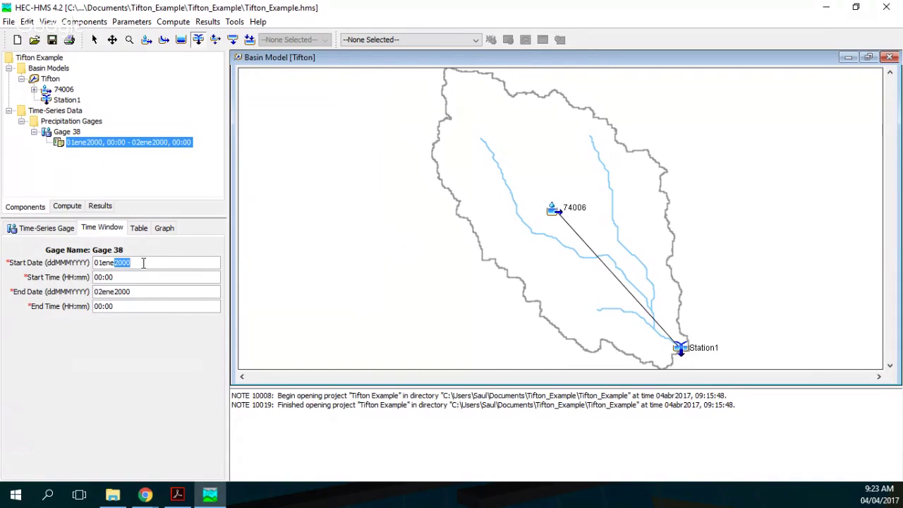
type("1970")
left_click_drag(104, 262, 114, 263)
- Set the end date of Gage 38's time window to 30ene1970
left_click_drag(114, 292, 153, 291)
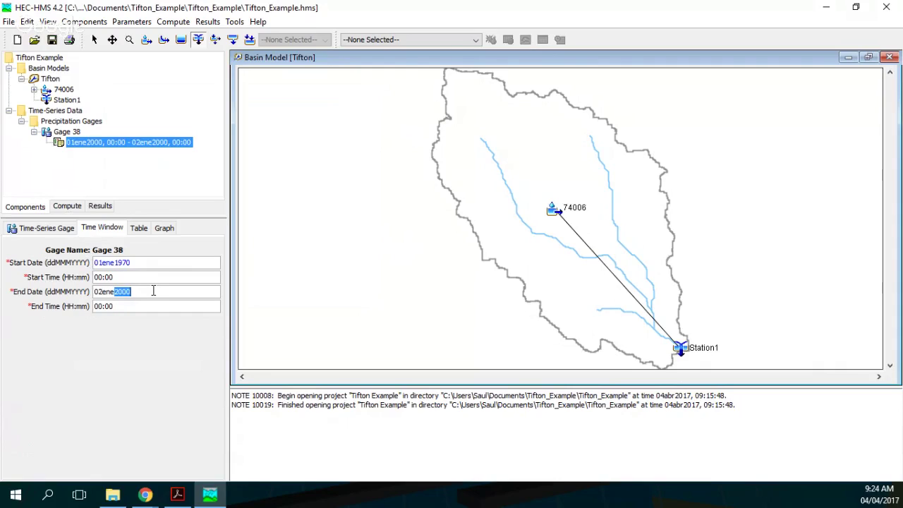
type("1970")
left_click_drag(114, 292, 103, 292)
left_click_drag(103, 291, 87, 294)
type("30")
- Set Gage 38's start time to 01:00 and its end time to 23:00
left_click(101, 278)
type("1")
left_click(104, 305)
type("23")
key("alt+Tab")
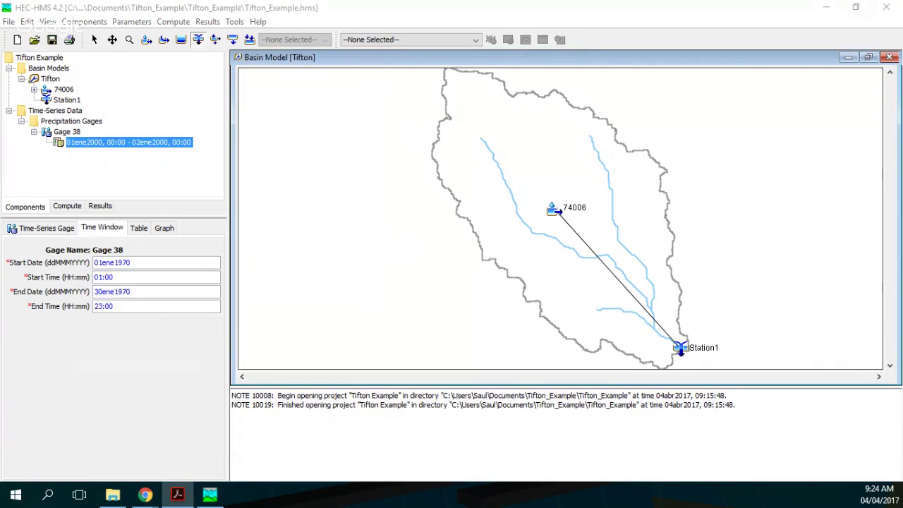
- Show Gage 38's precipitation table, and open the workbook datos_problema_Tifton_metric_v2 from the Tifton folder in Excel
left_click(138, 228)
left_click(108, 500)
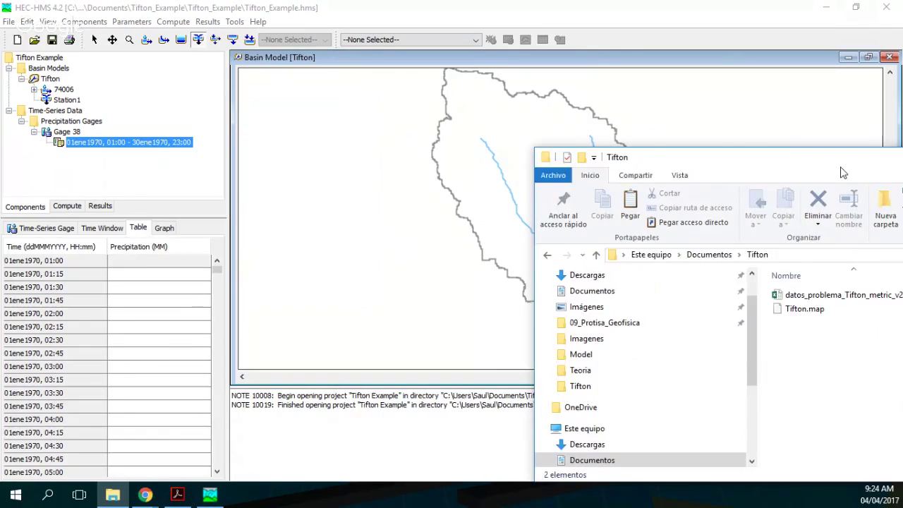
left_click_drag(840, 165, 462, 104)
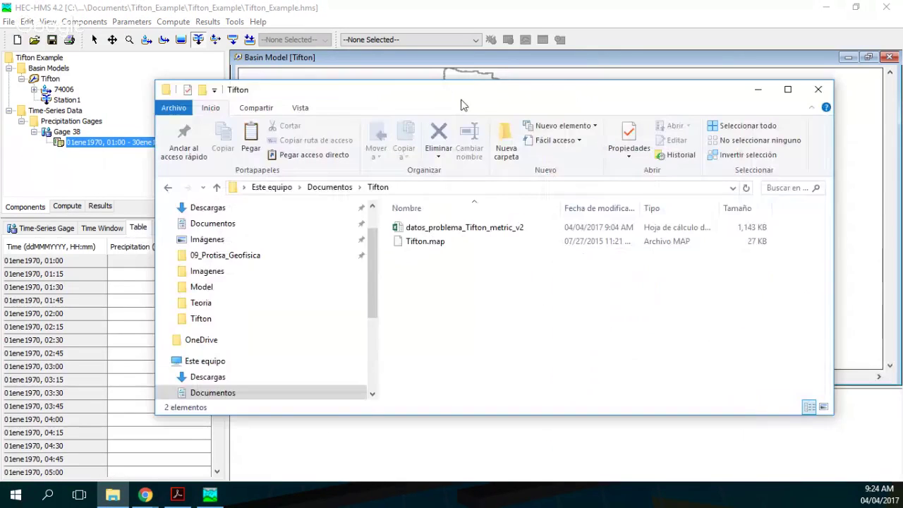
double_click(426, 229)
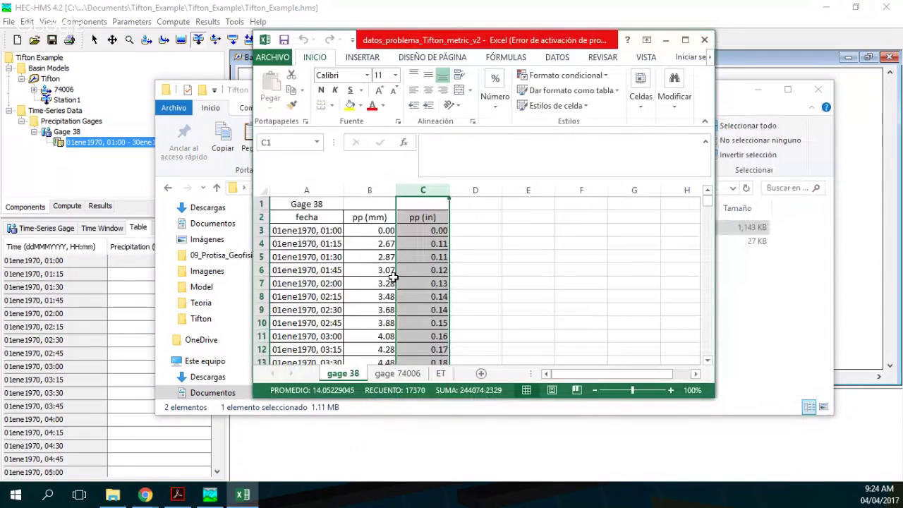
- Copy all pp (in) values, C3 to C17371, from the gage 38 sheet
left_click_drag(424, 230, 490, 381)
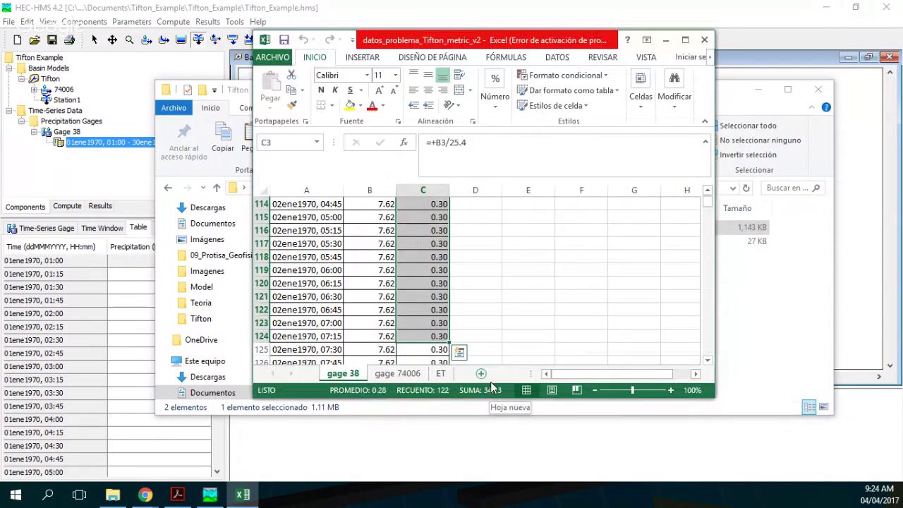
key("ctrl+Down")
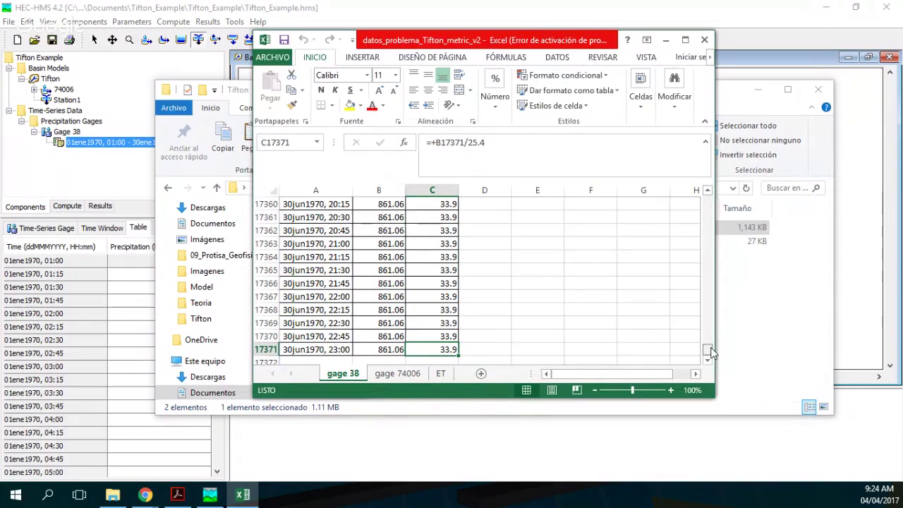
left_click_drag(445, 347, 447, 259)
left_click_drag(707, 350, 705, 201)
left_click(419, 229, "shift")
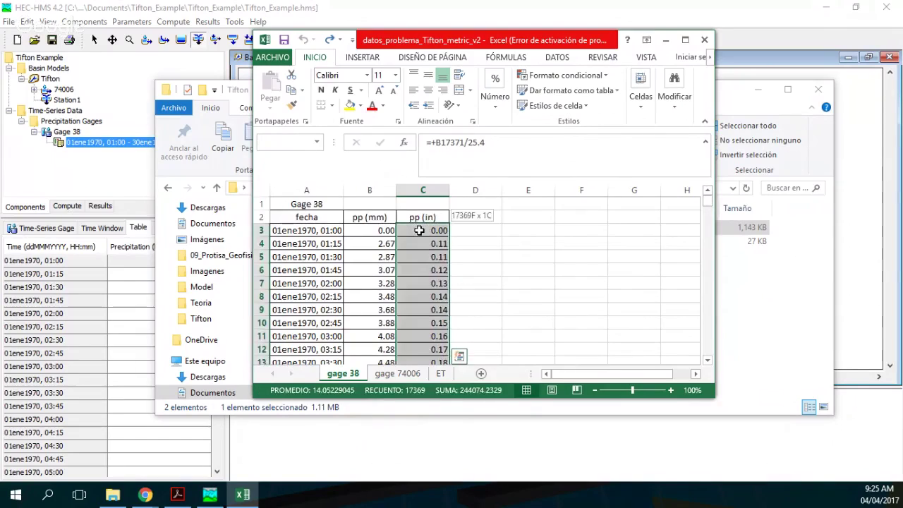
key("ctrl+c")
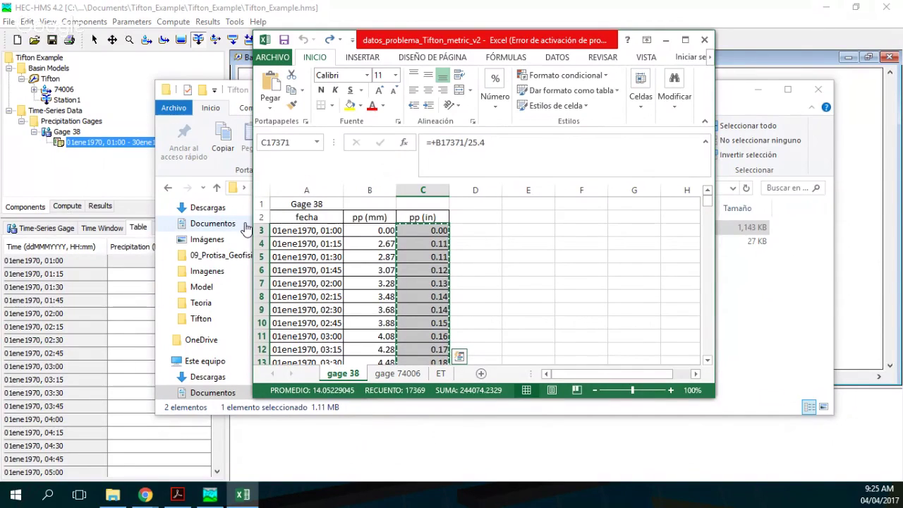
- Switch to HEC-HMS, paste the copied precipitation values into Gage 38's table from the 01ene1970, 01:15 row, and view the graph
left_click(127, 275)
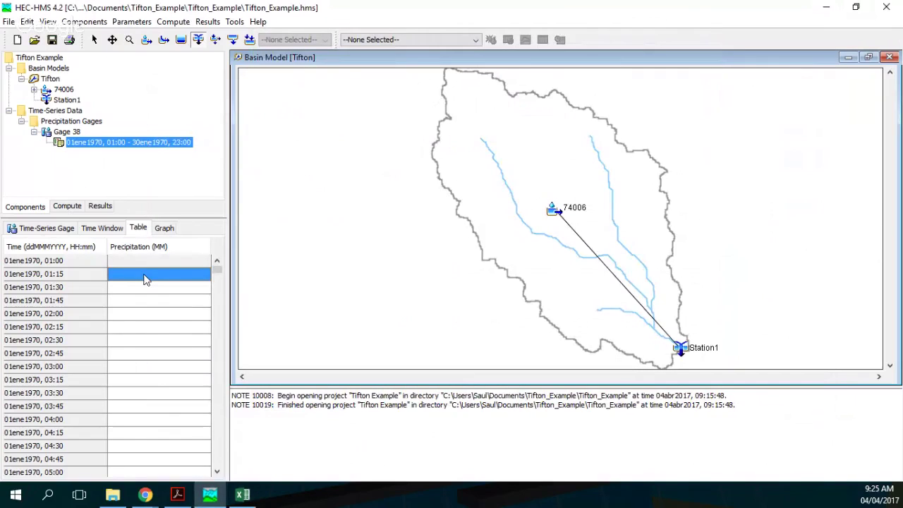
key("ctrl+v")
left_click(165, 229)
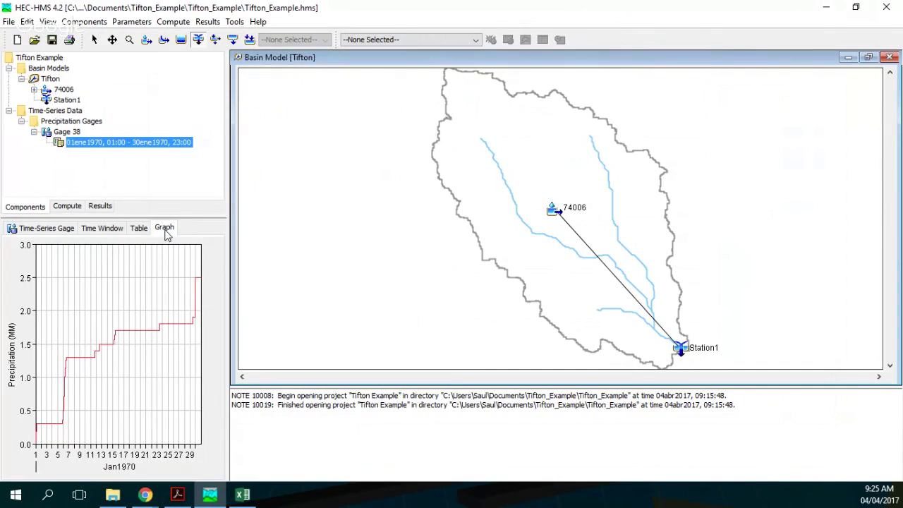
left_click(178, 495)
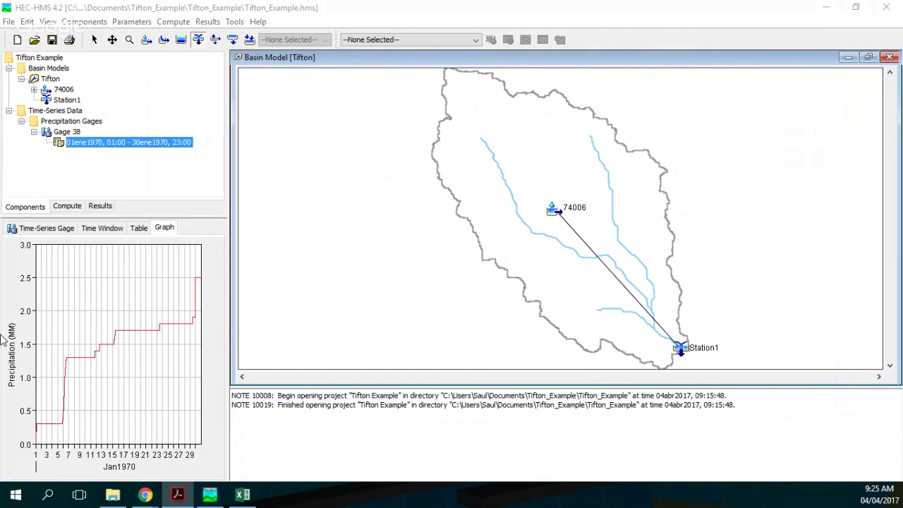
- Set the units of Gage 38 to Cumulative Inches and view its precipitation graph
left_click(103, 228)
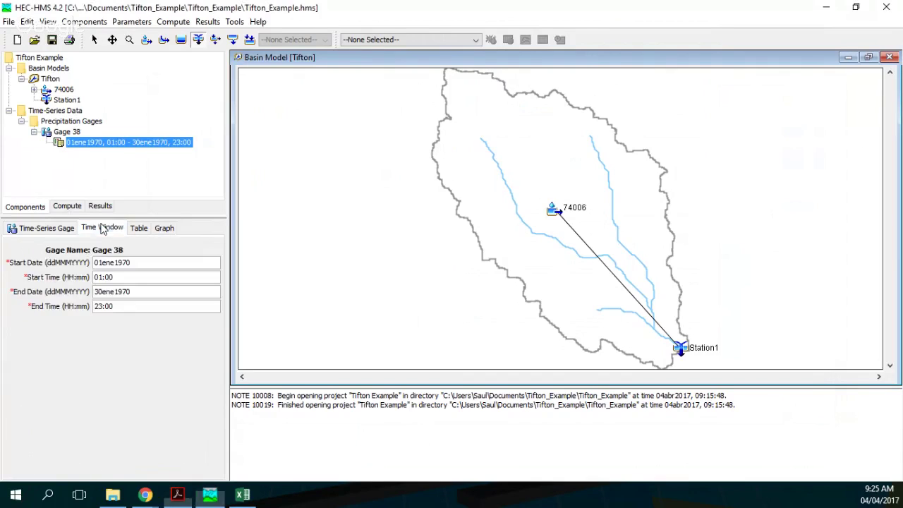
left_click(43, 229)
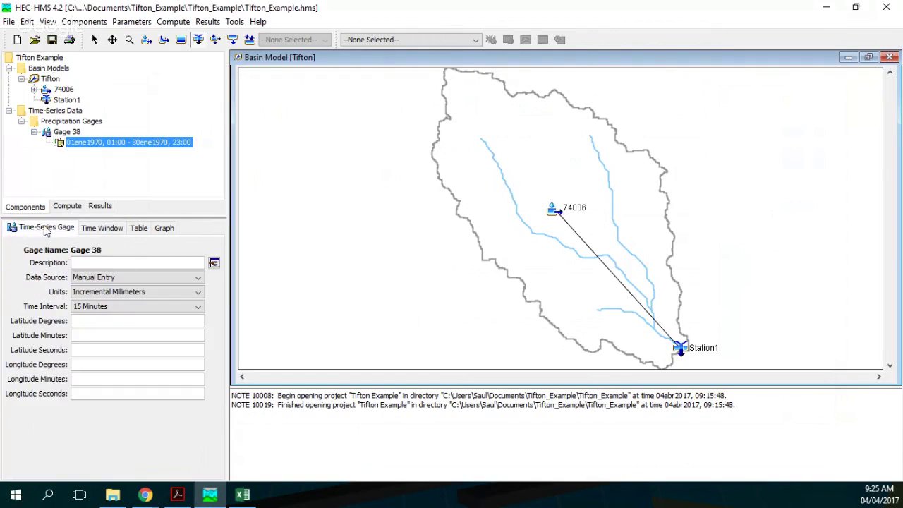
left_click(124, 292)
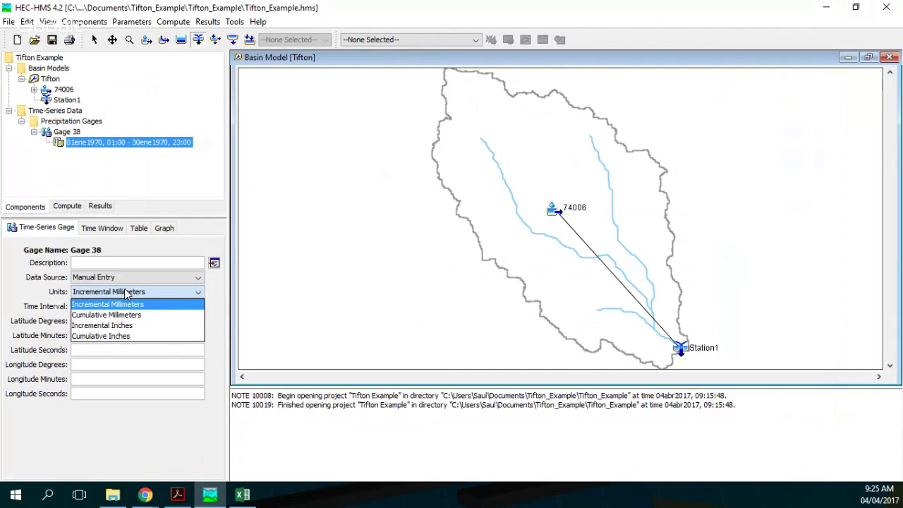
left_click(119, 336)
left_click(165, 228)
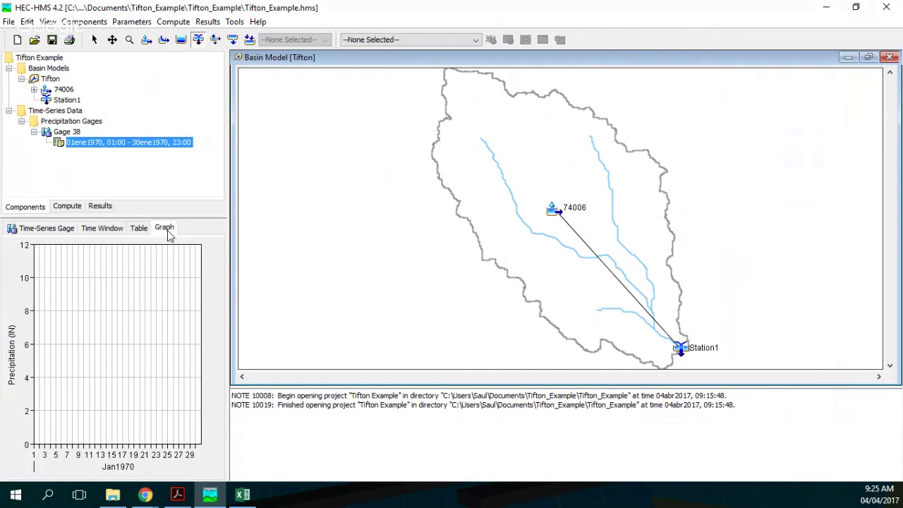
- Paste the copied precipitation values into Gage 38's table starting at the 01ene1970, 01:00 row, and view the graph
left_click(138, 228)
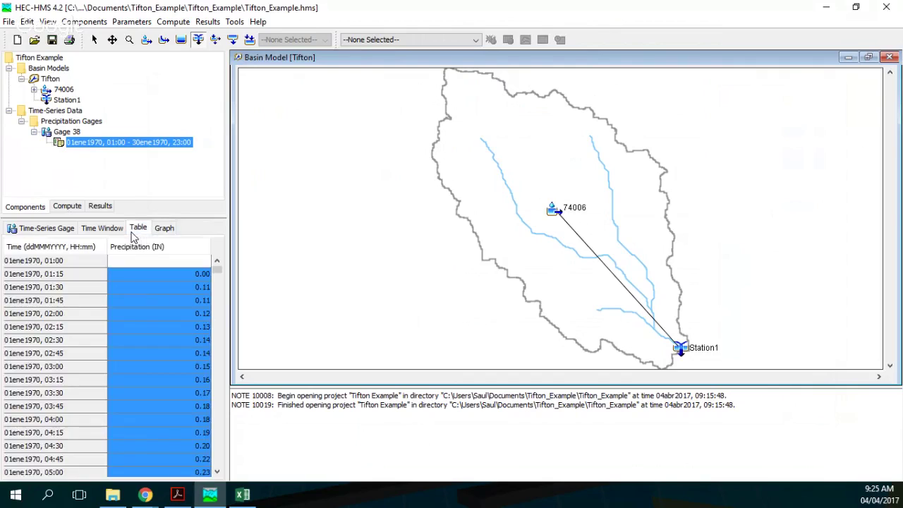
left_click(132, 277)
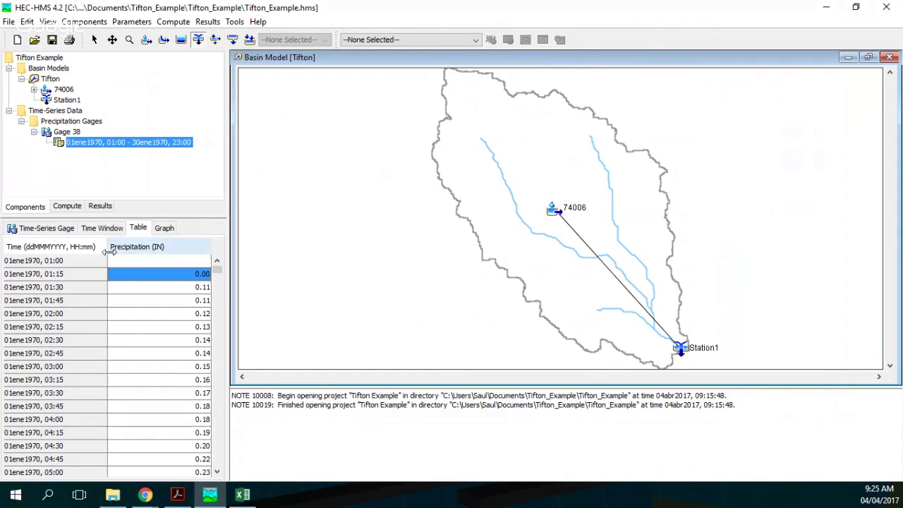
left_click(101, 231)
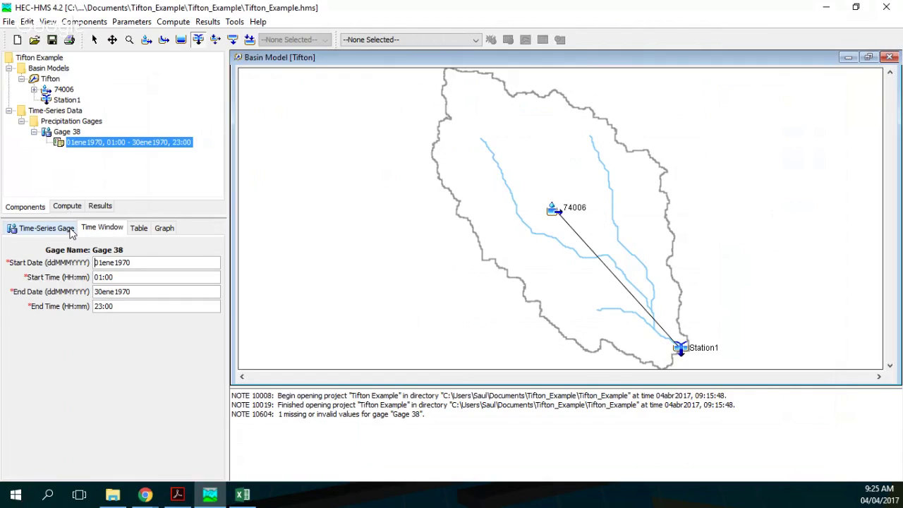
left_click(139, 229)
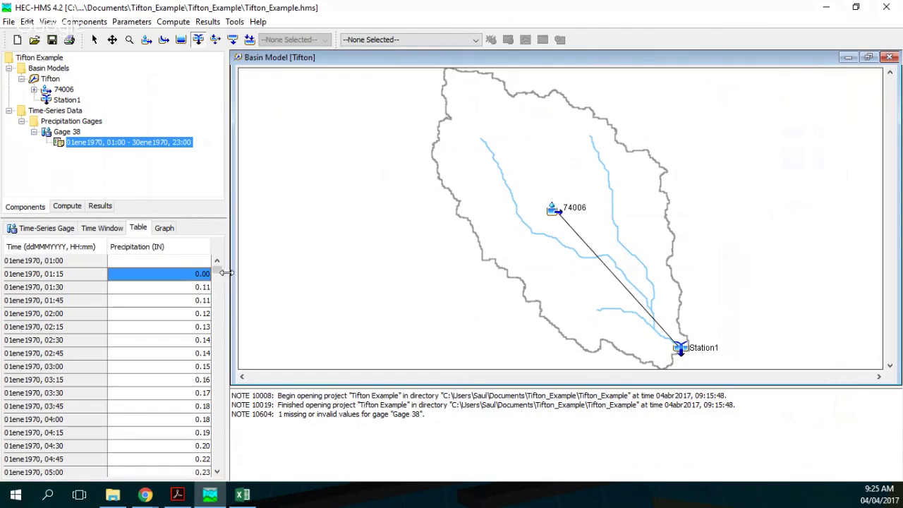
left_click(182, 261)
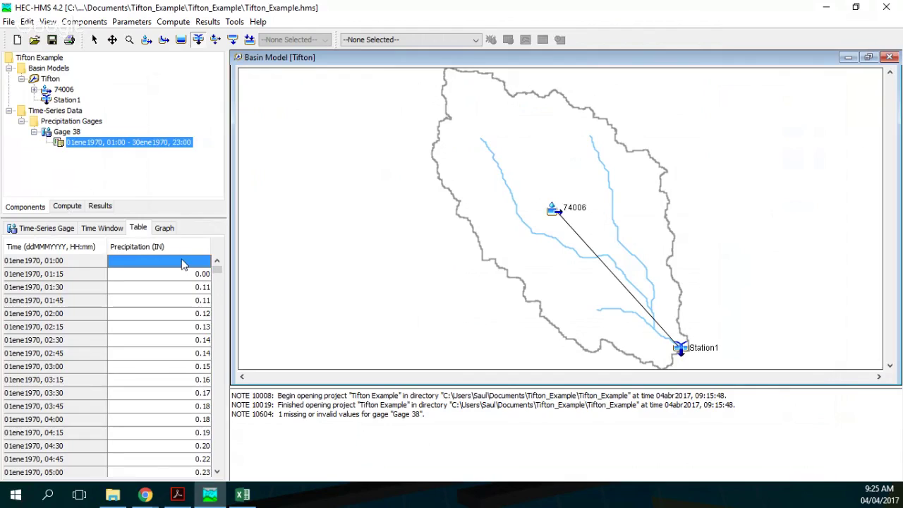
key("ctrl+v")
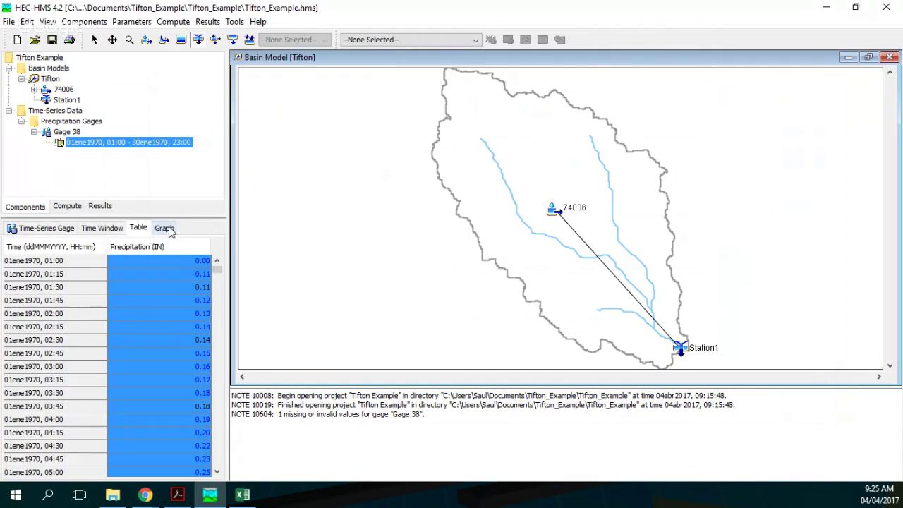
left_click(167, 229)
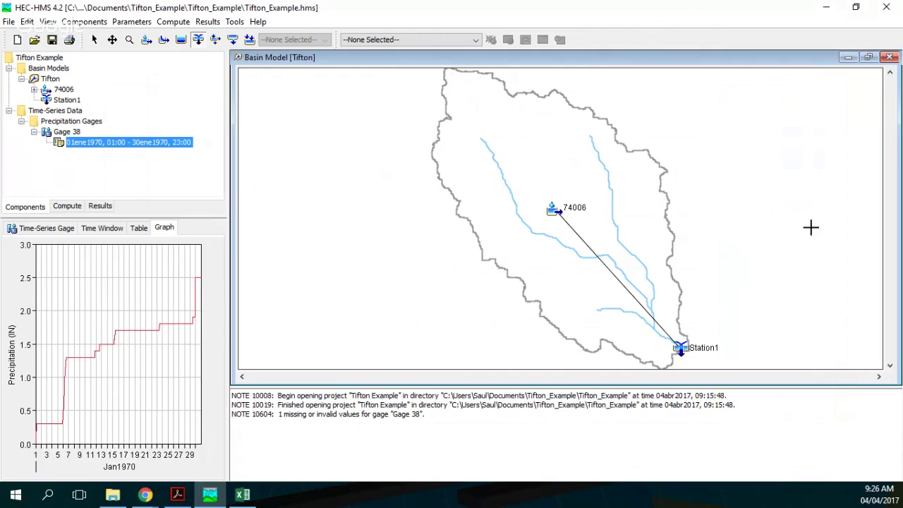
- Check the end of the gage 38 series in Excel, and review Gage 38's settings and precipitation table in HEC-HMS
key("alt+Tab")
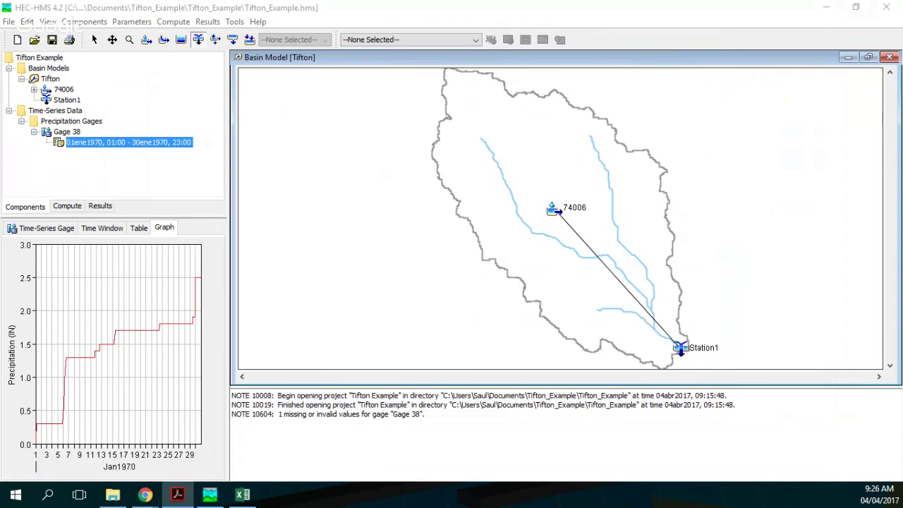
key("alt+Tab")
left_click(527, 257)
scroll(527, 257, "down", 17)
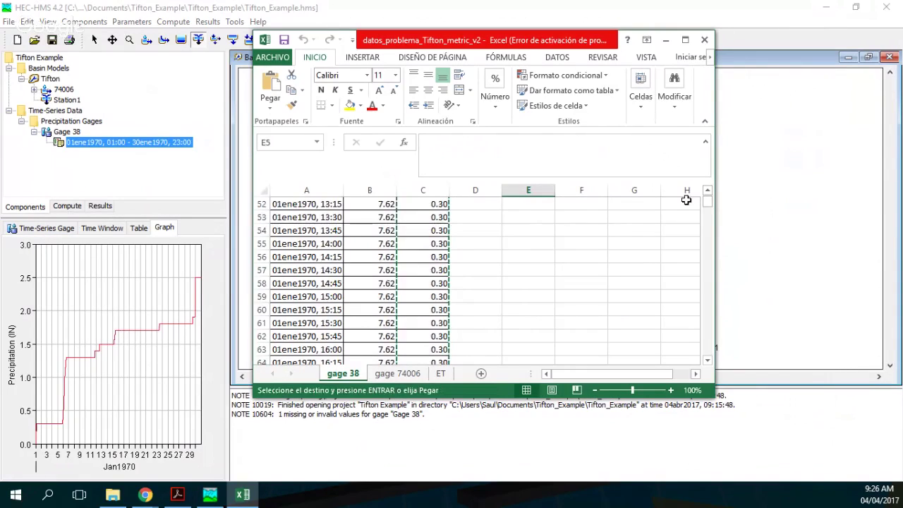
left_click_drag(708, 204, 722, 366)
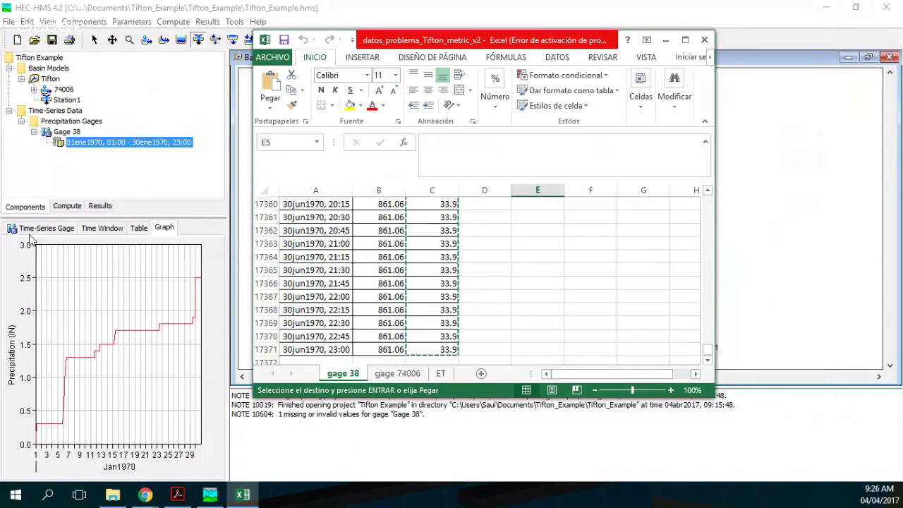
left_click(661, 40)
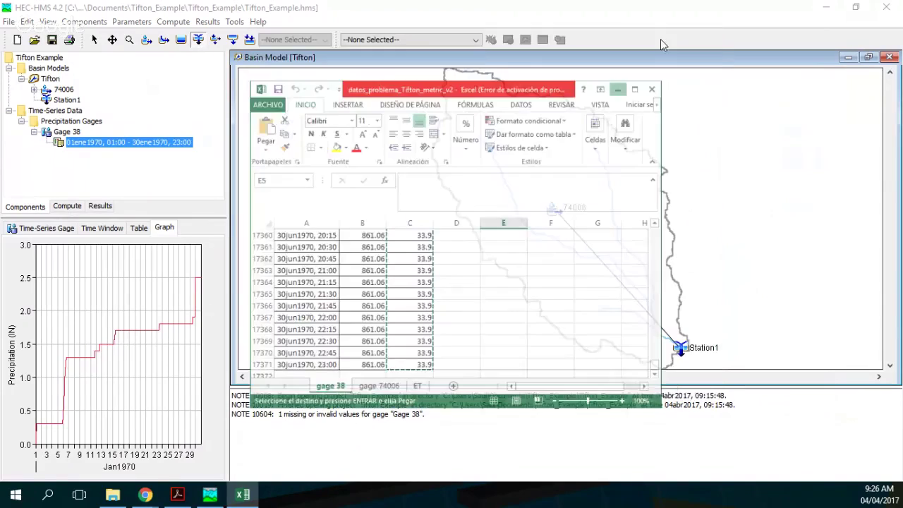
left_click(55, 229)
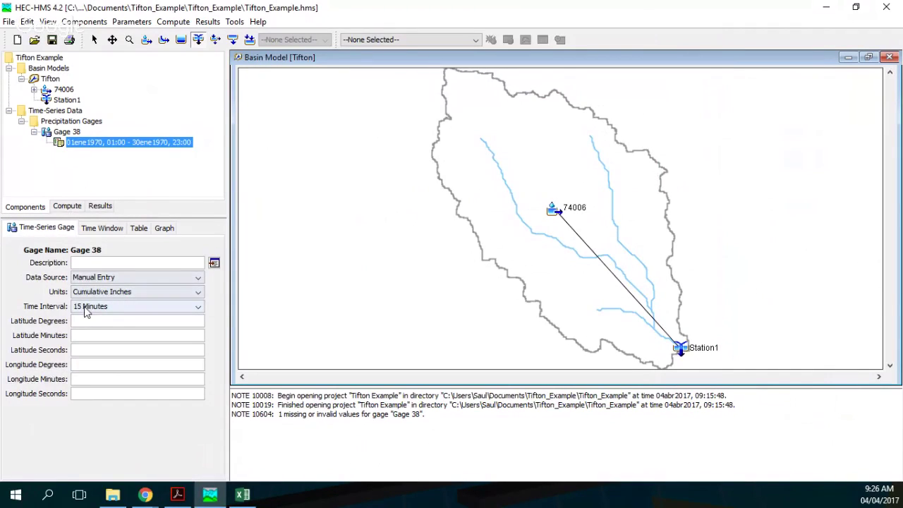
left_click(139, 230)
left_click(161, 273)
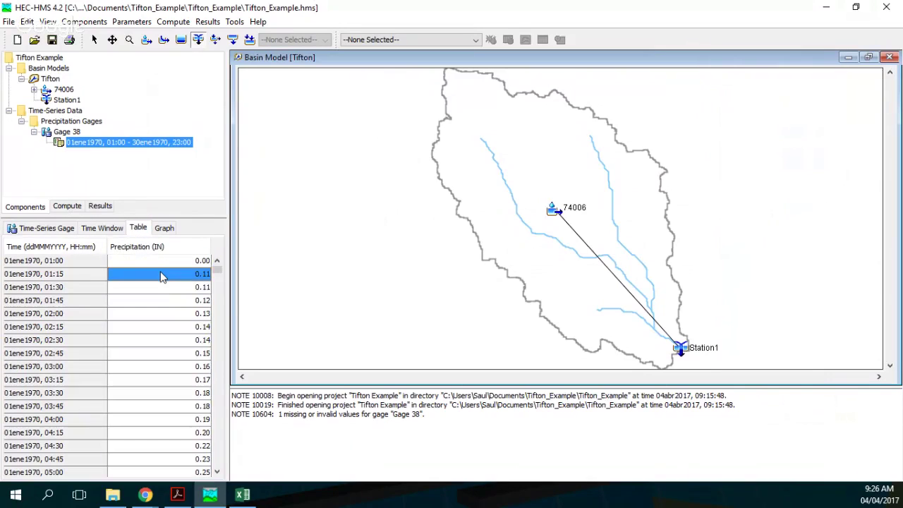
- Review Gage 38's first table row, its precipitation graph and its gage settings
left_click(148, 263)
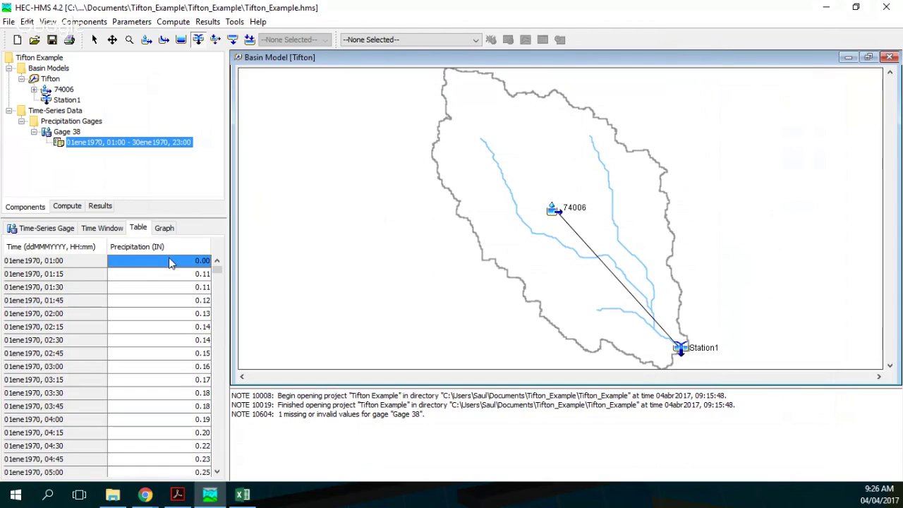
left_click(168, 230)
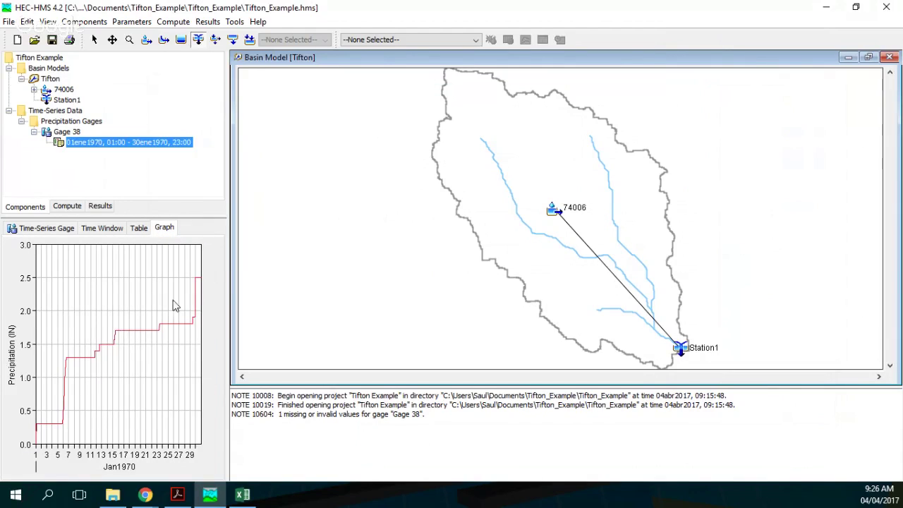
left_click(34, 232)
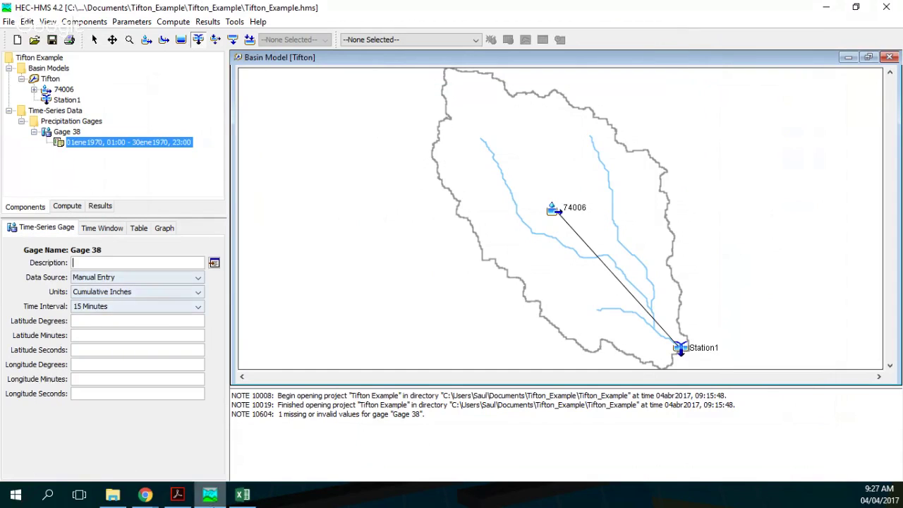
- Switch to Excel and examine the final rows of the gage 38 series, moving back through June 1970
left_click(242, 494)
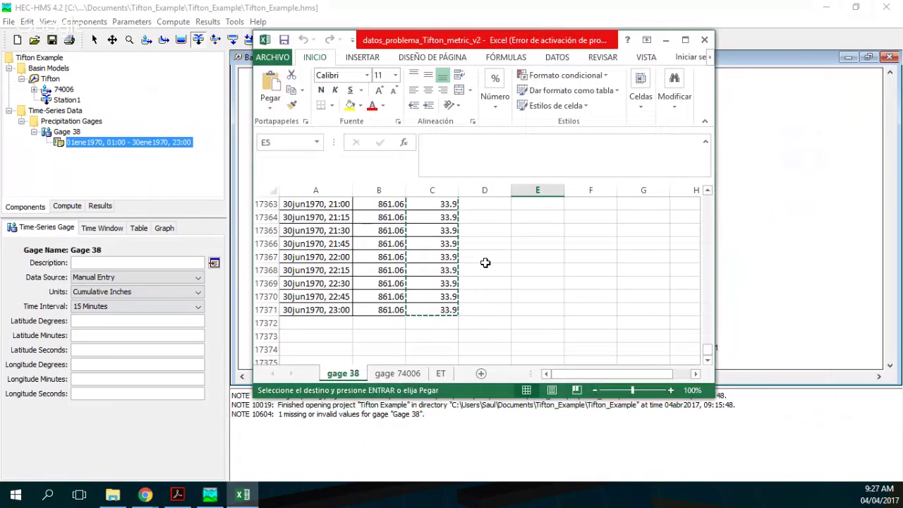
scroll(486, 263, "up", 11)
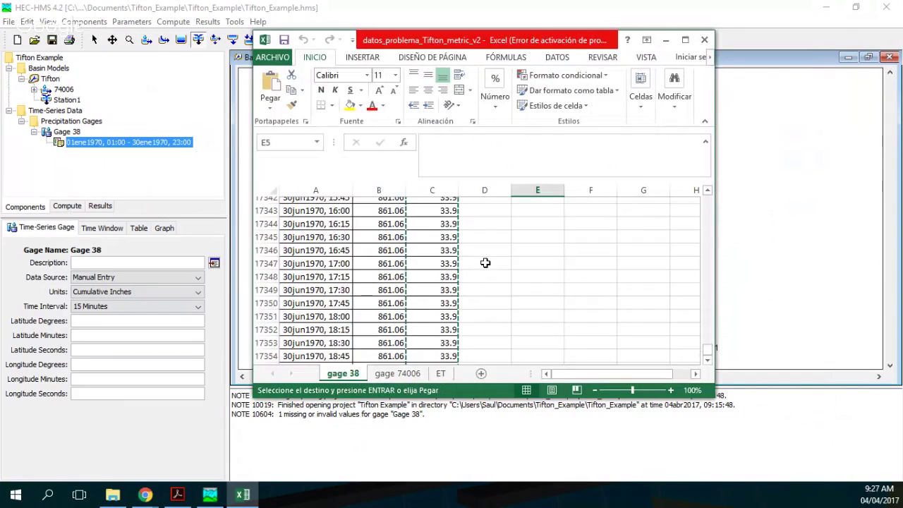
scroll(485, 262, "up", 11)
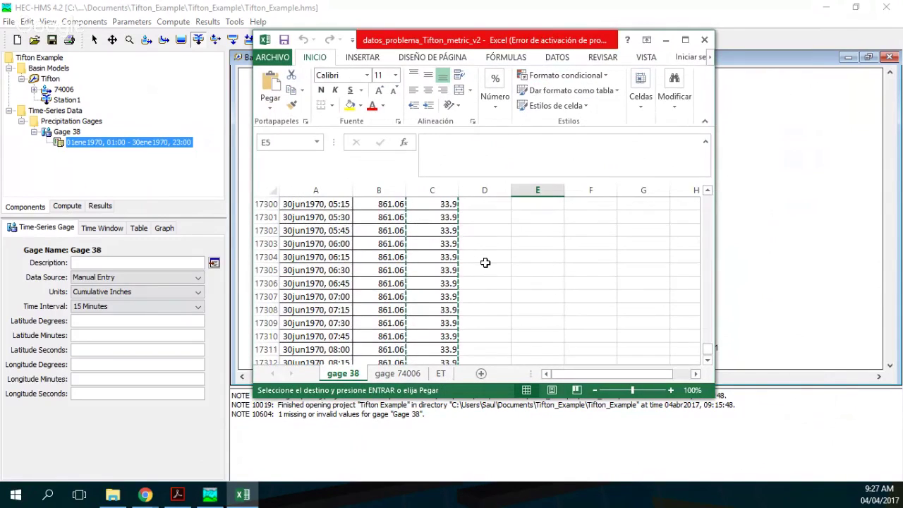
scroll(485, 262, "up", 7)
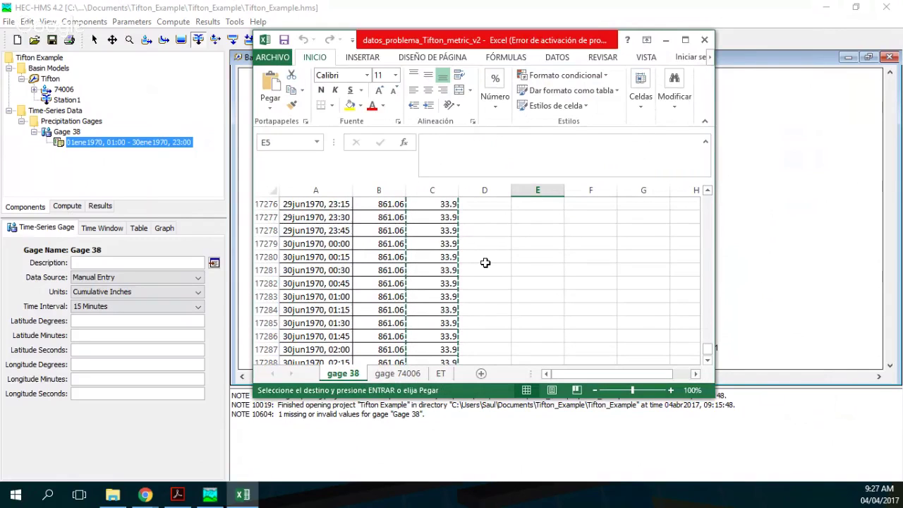
scroll(485, 262, "up", 6)
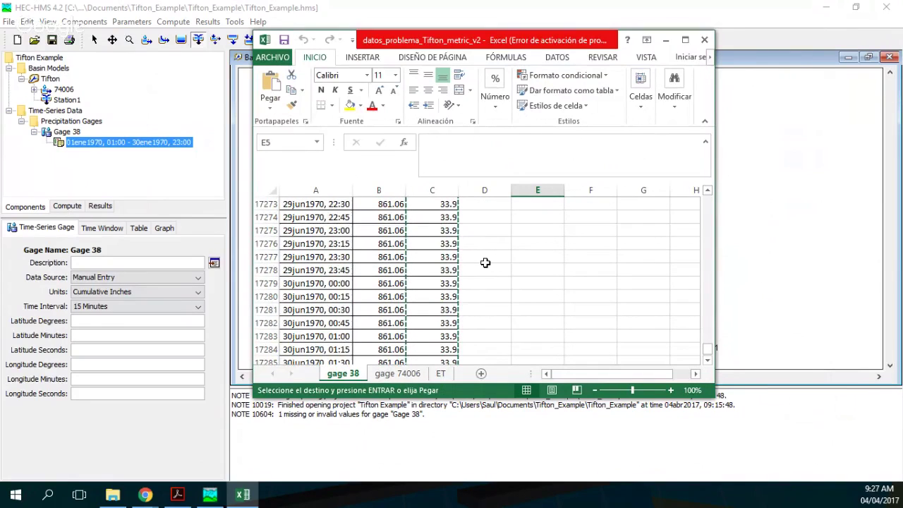
scroll(486, 262, "up", 20)
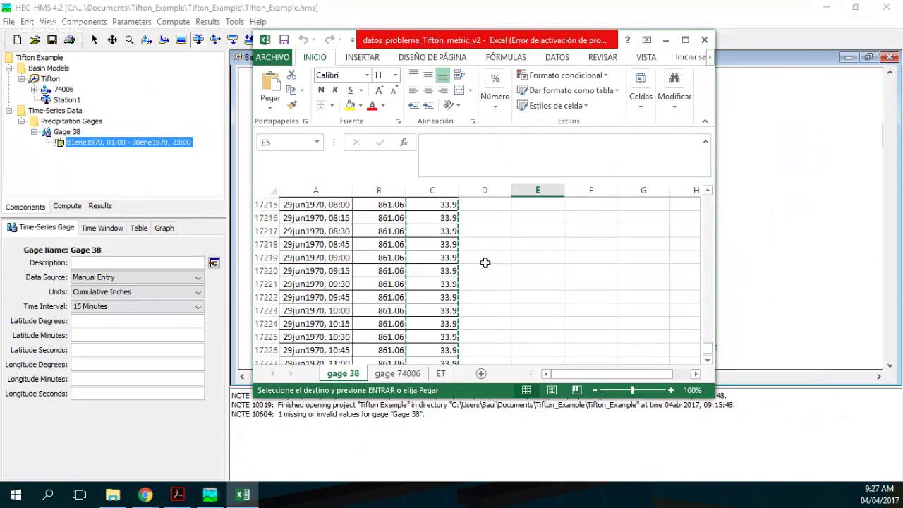
scroll(486, 262, "up", 8)
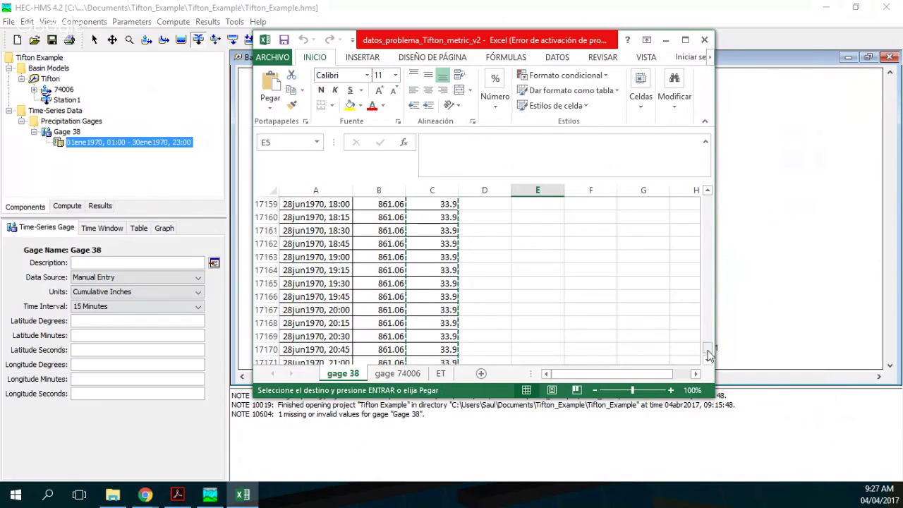
left_click_drag(708, 347, 709, 335)
- Switch to HEC-HMS and examine Gage 38's precipitation table from its last row back through late January
left_click(136, 229)
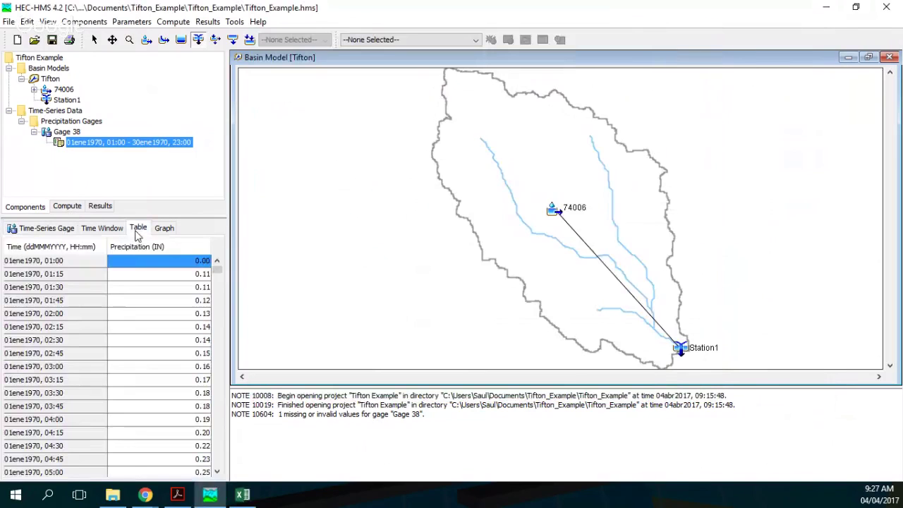
left_click_drag(221, 274, 217, 467)
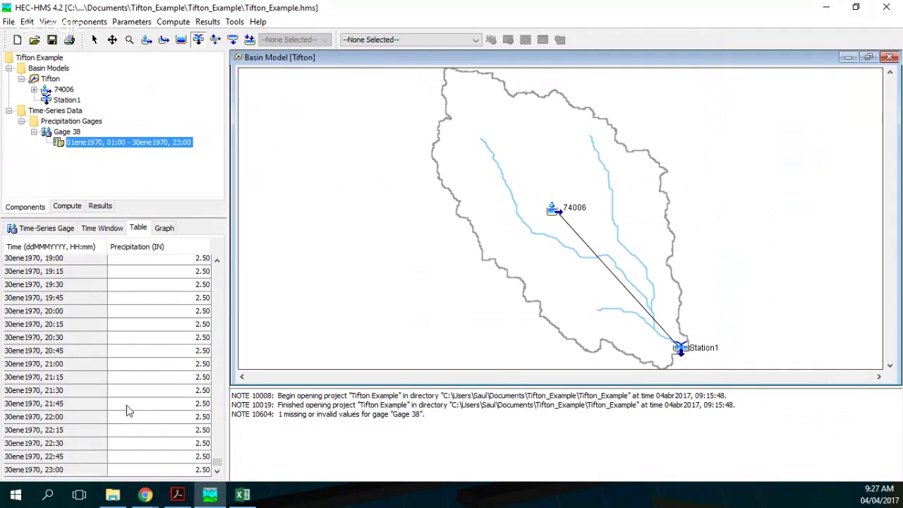
scroll(128, 404, "up", 6)
scroll(129, 408, "up", 20)
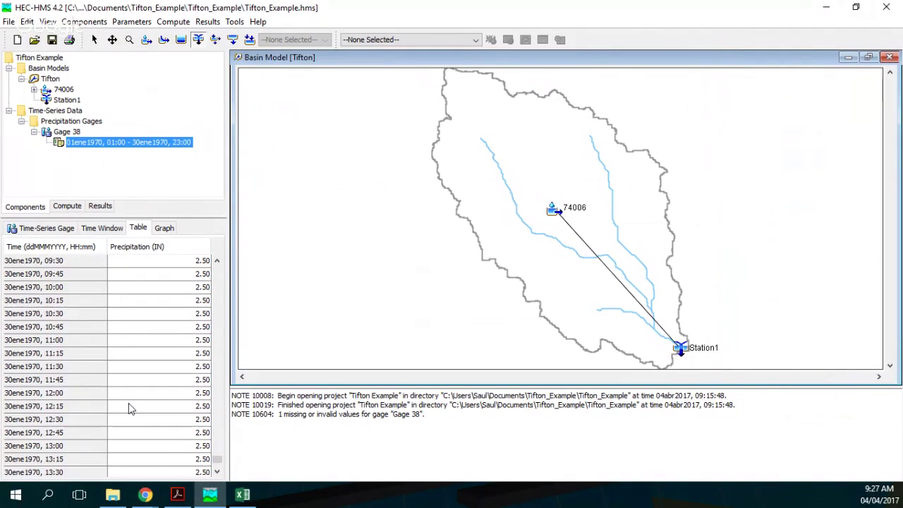
scroll(128, 407, "up", 20)
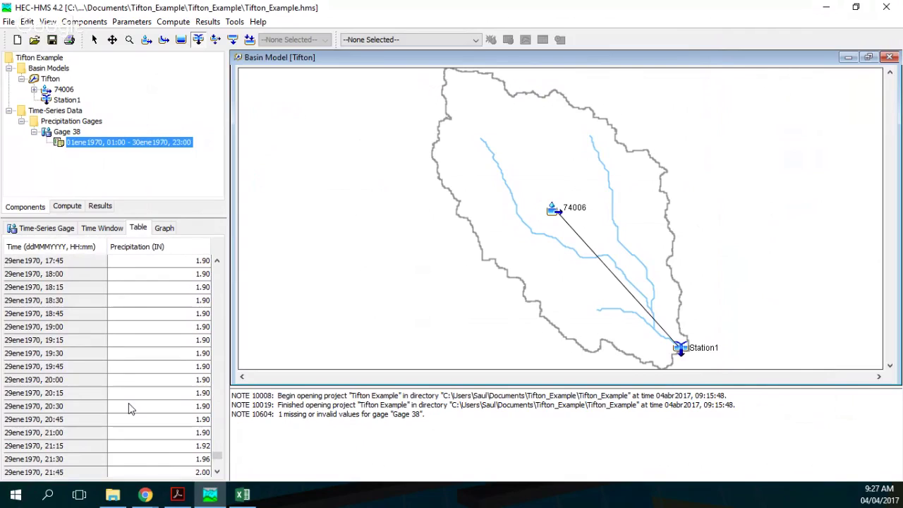
scroll(129, 407, "up", 20)
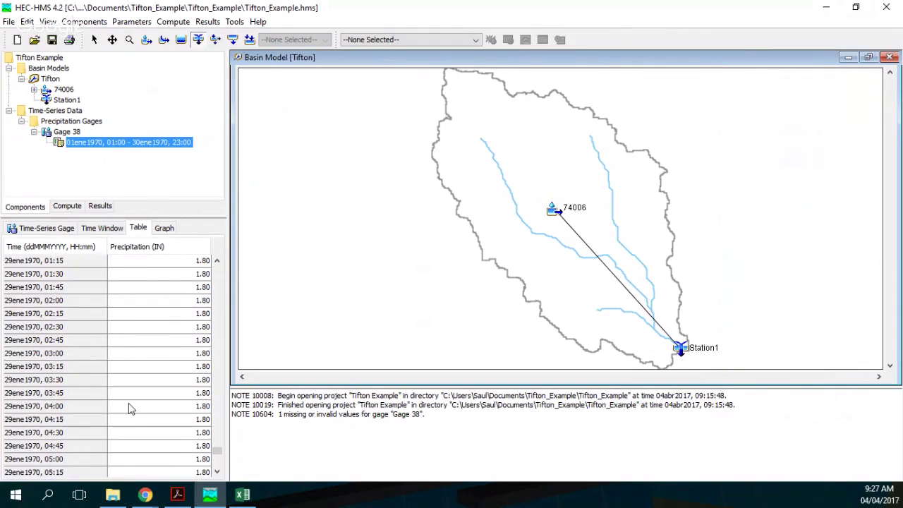
scroll(129, 408, "up", 20)
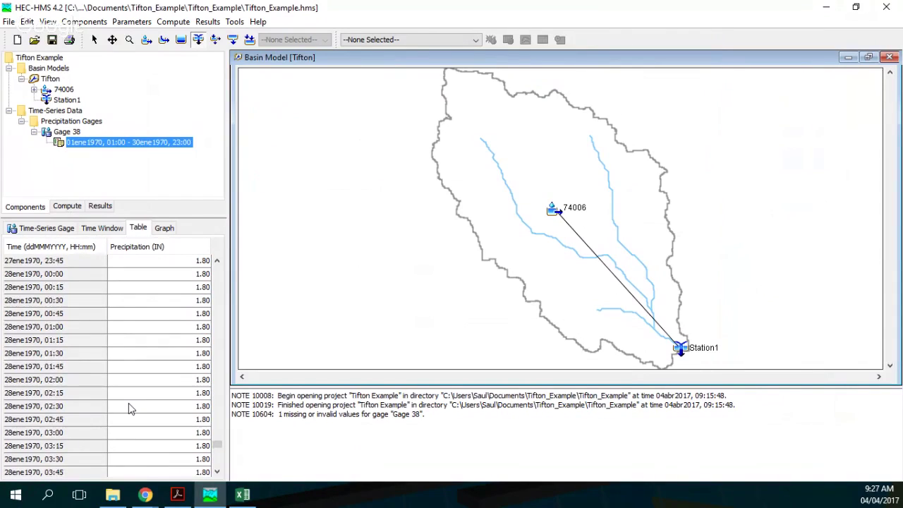
- Switch to Excel and try to select the gage 38 pp (in) values from the last row up to C3
left_click(249, 496)
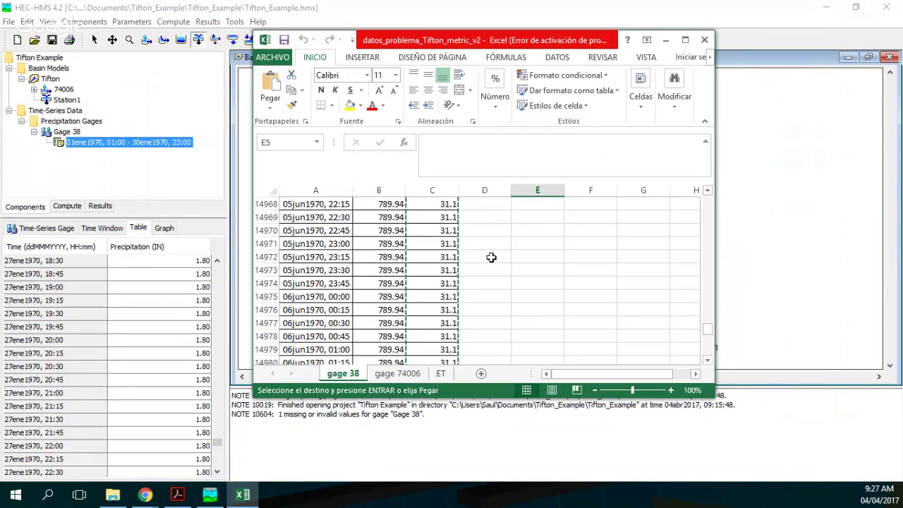
left_click_drag(706, 329, 705, 356)
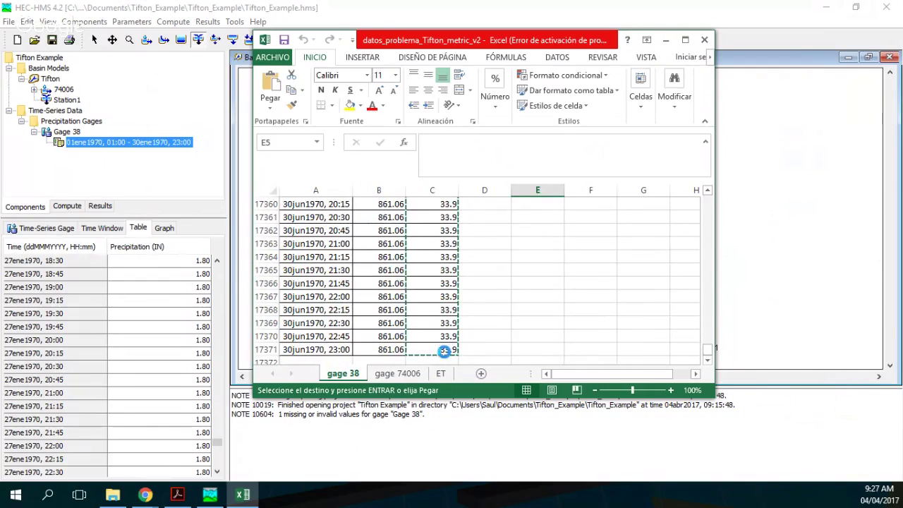
left_click_drag(444, 351, 428, 72)
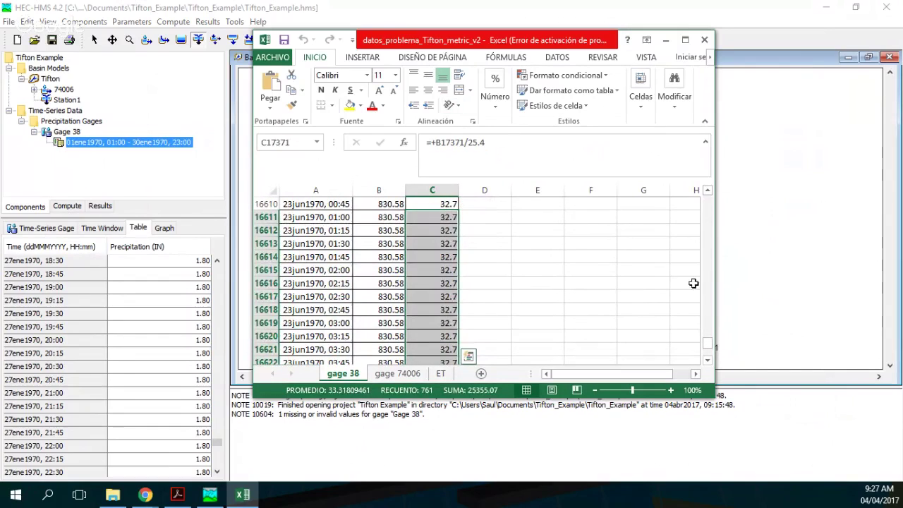
mouse_move(709, 351)
left_mouse_down()
mouse_move(707, 201)
mouse_move(708, 350)
left_mouse_up()
left_click(422, 232, "ctrl")
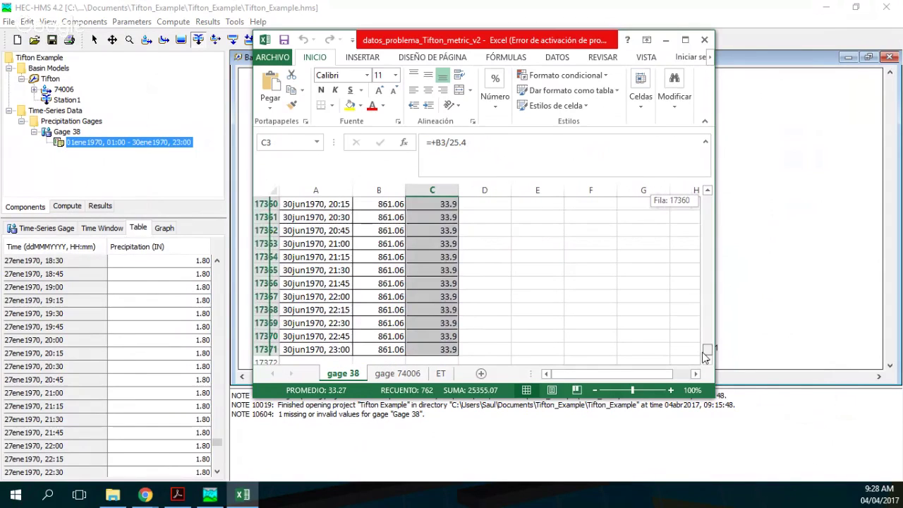
- Select the gage 38 pp (in) values from C17371 up to C3 and copy them
left_click(438, 349)
key("ctrl+c")
left_click_drag(438, 349, 434, 296)
left_click_drag(708, 353, 708, 185)
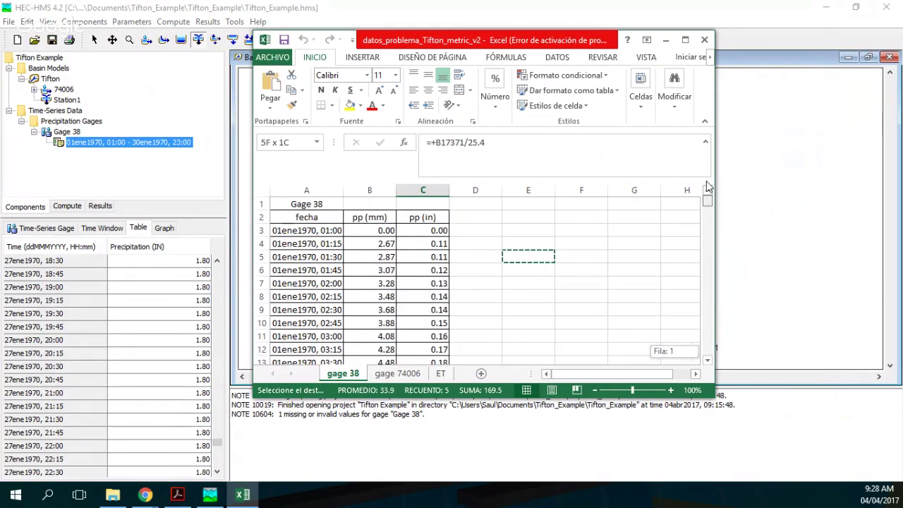
left_click(423, 230, "shift")
key("ctrl+v")
- Switch to HEC-HMS, paste the copied series into Gage 38's table from the 01ene1970, 01:00 row, and view the graph
left_click(161, 268)
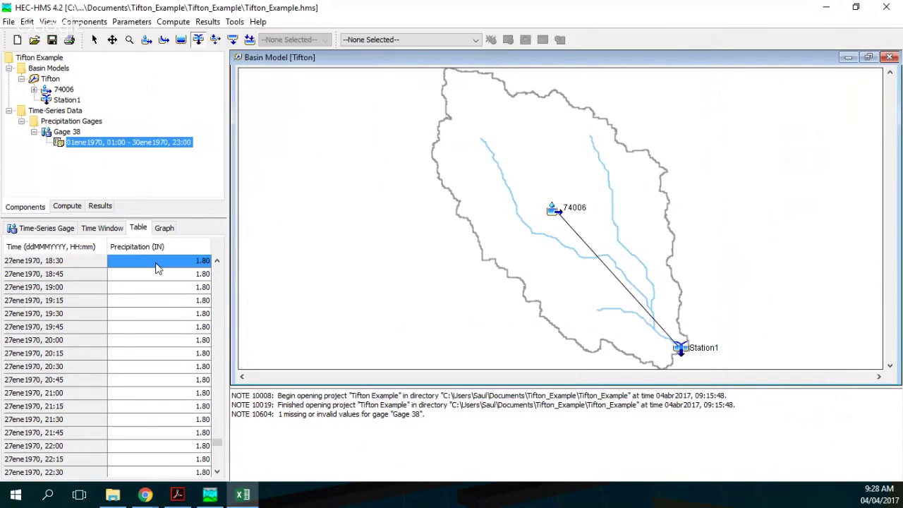
left_click_drag(218, 443, 226, 270)
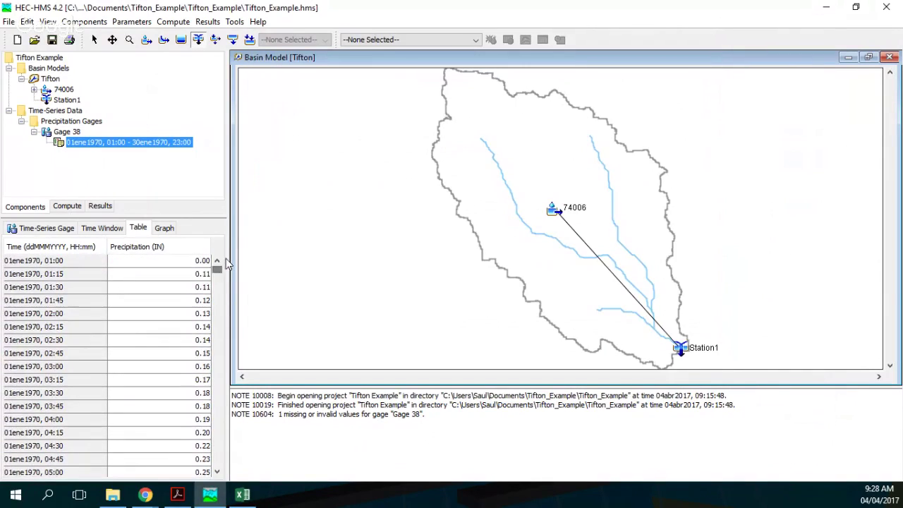
left_click(196, 261)
key("ctrl+a")
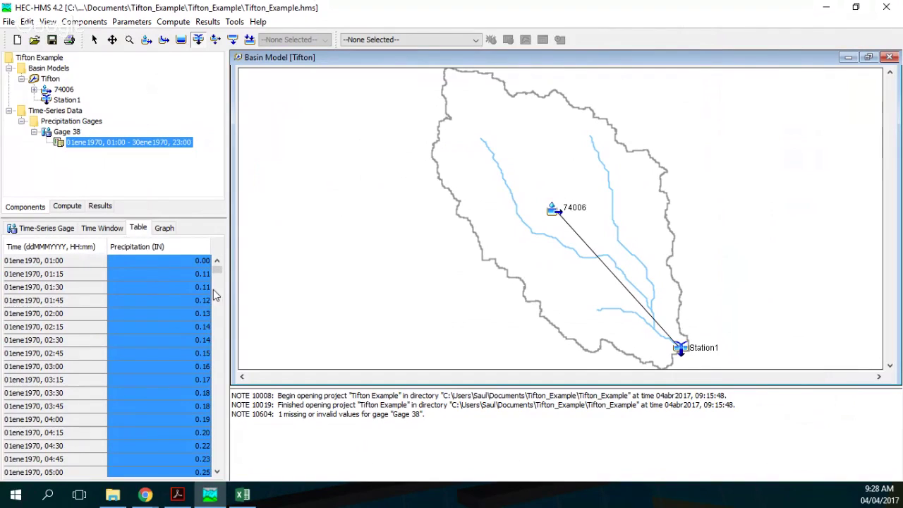
left_click(162, 229)
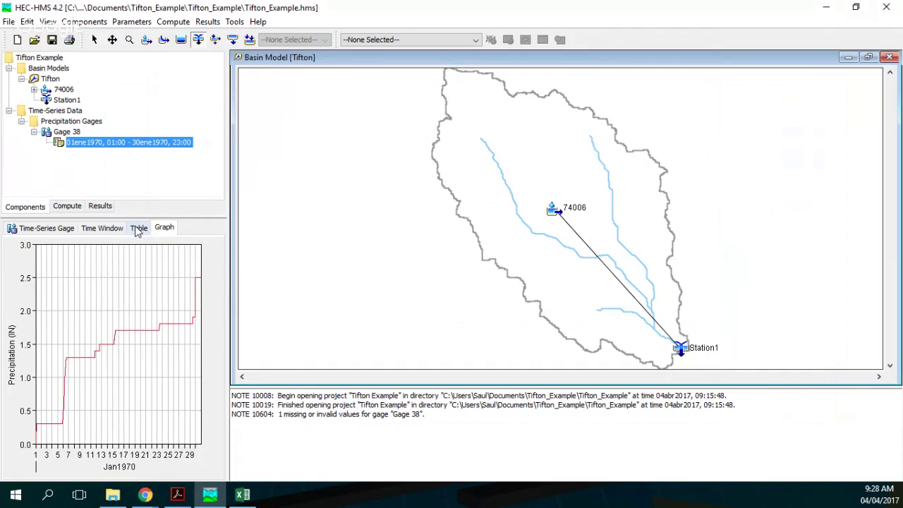
- Clear Gage 38's precipitation values from the 01ene1970, 01:00 row to the 09:30 row
left_click(138, 228)
mouse_move(217, 270)
left_mouse_down()
mouse_move(227, 484)
mouse_move(217, 275)
left_mouse_up()
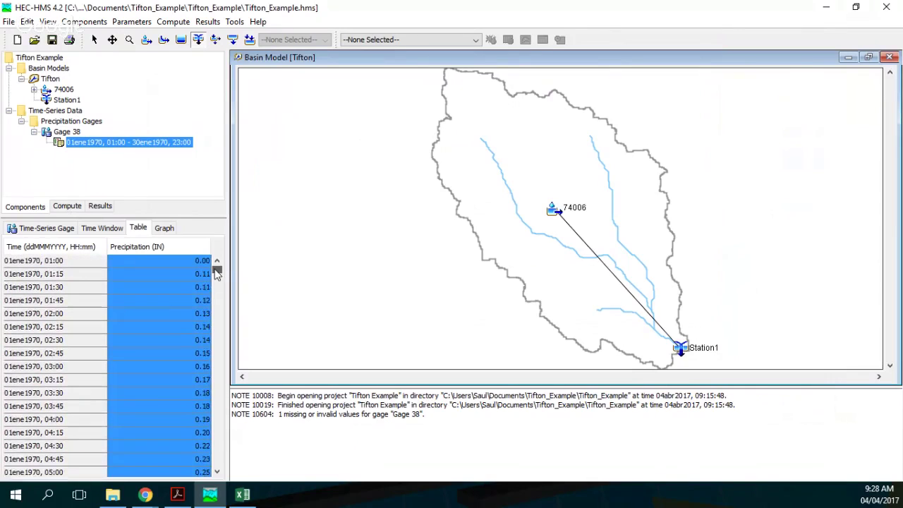
left_click(160, 262)
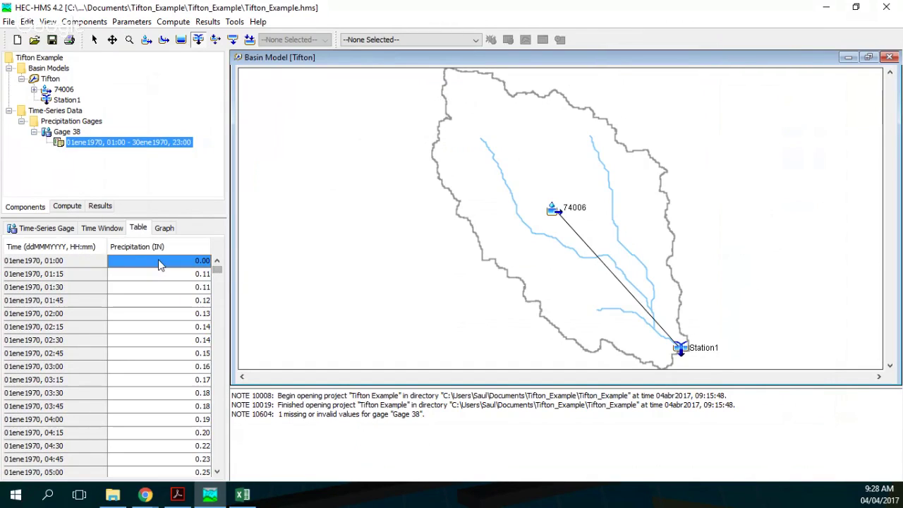
left_click_drag(159, 262, 169, 505)
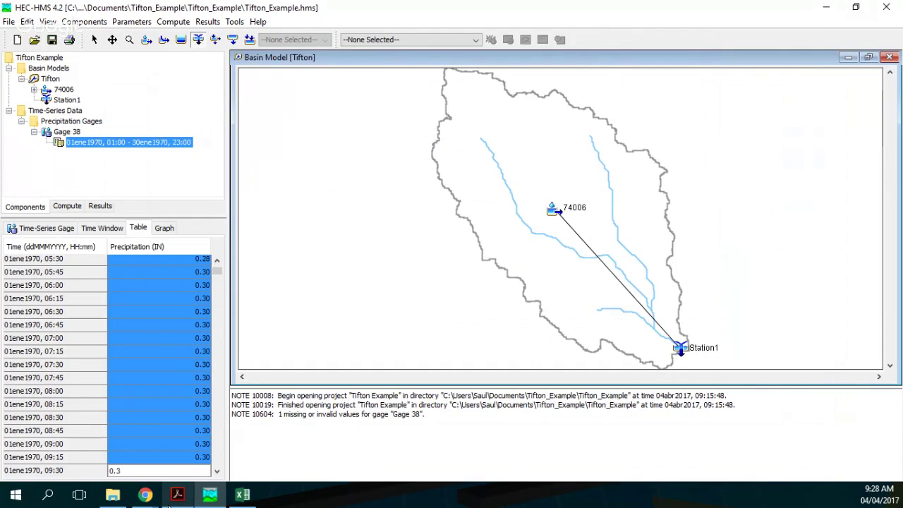
key("Delete")
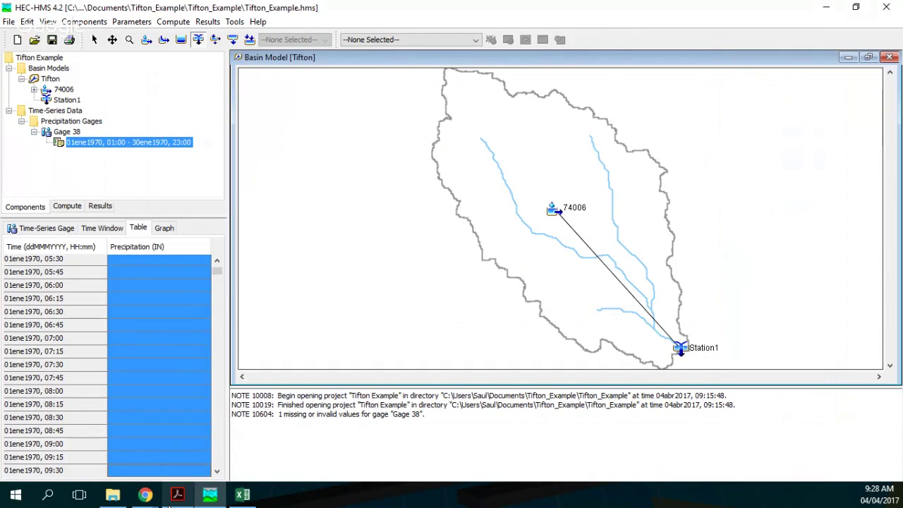
- Paste the copied precipitation series again into Gage 38's table from the 01ene1970, 01:00 row, and view the graph
left_click_drag(219, 274, 216, 268)
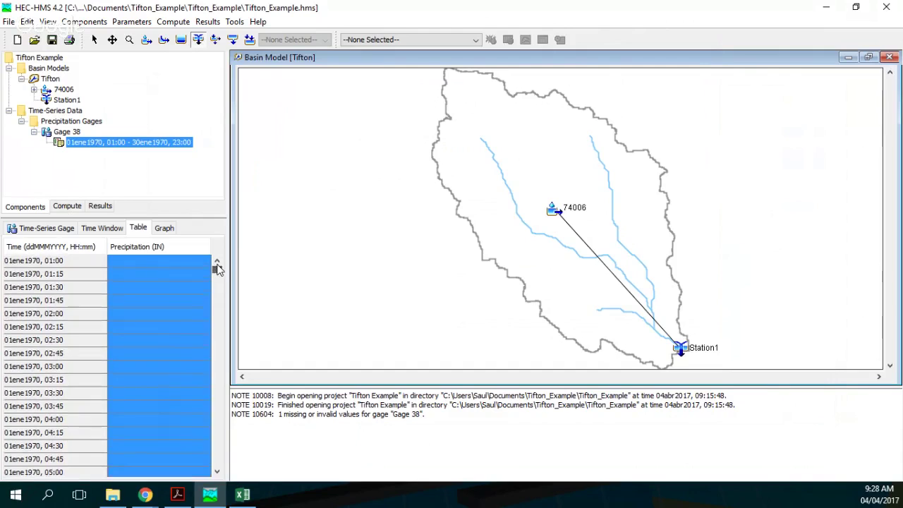
left_click(151, 265)
key("ctrl+v")
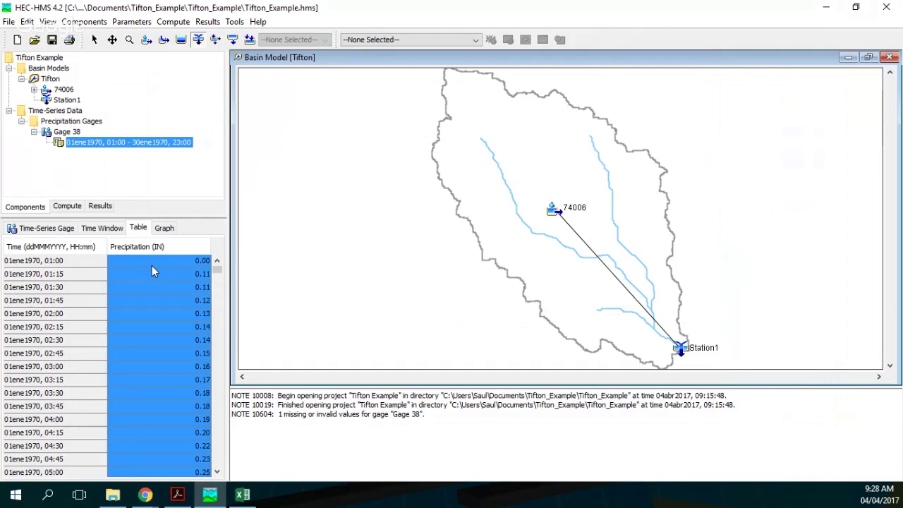
left_click(167, 230)
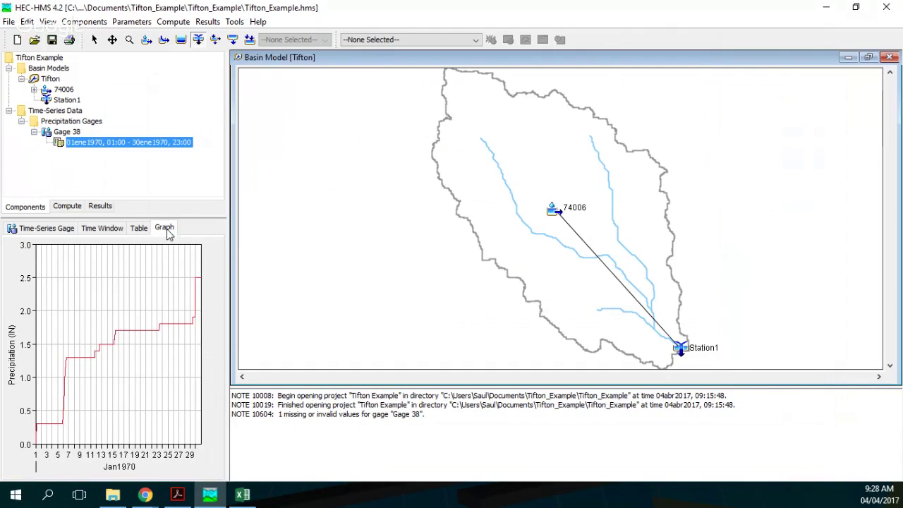
- Check the last rows of the gage 38 series in Excel, and open Gage 38's gage settings in HEC-HMS
left_click(253, 501)
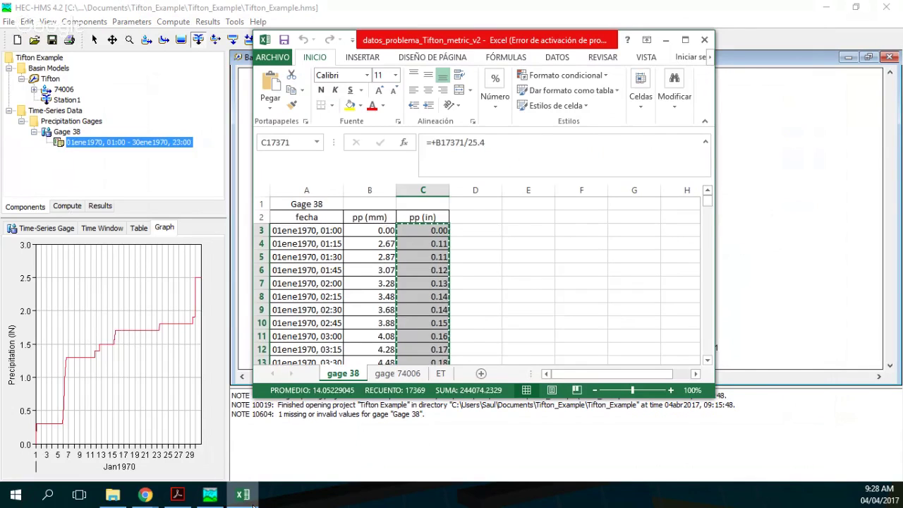
left_click(528, 310)
left_click_drag(706, 203, 701, 355)
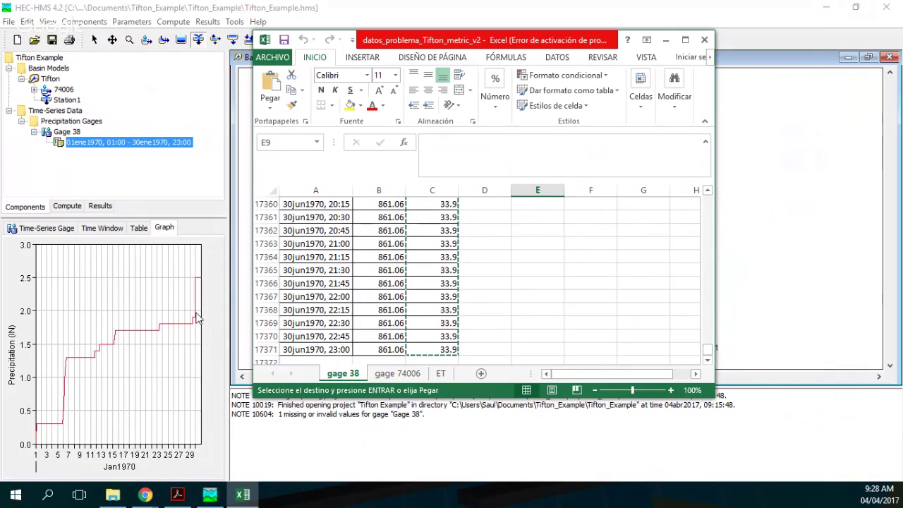
left_click(59, 230)
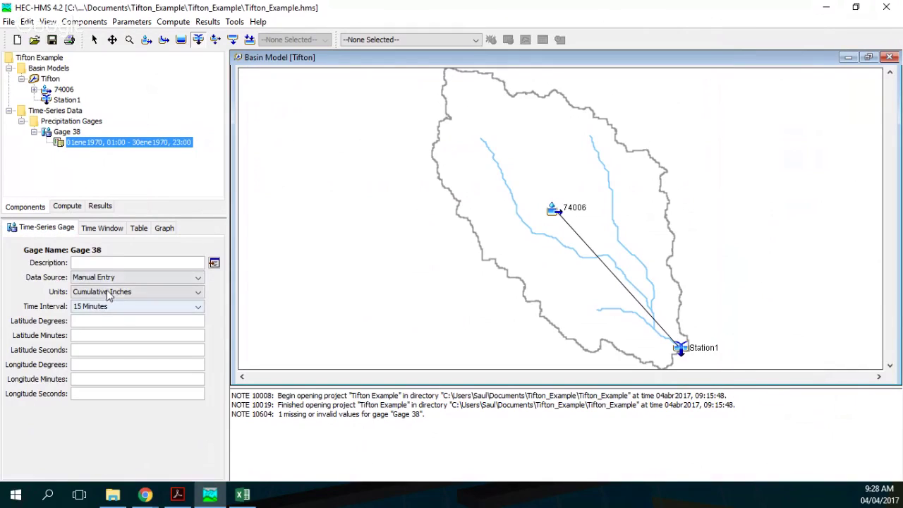
- Review Gage 38's precipitation table around the middle of January 1970, its graph, time window and gage settings
left_click(150, 231)
left_click_drag(217, 271, 153, 332)
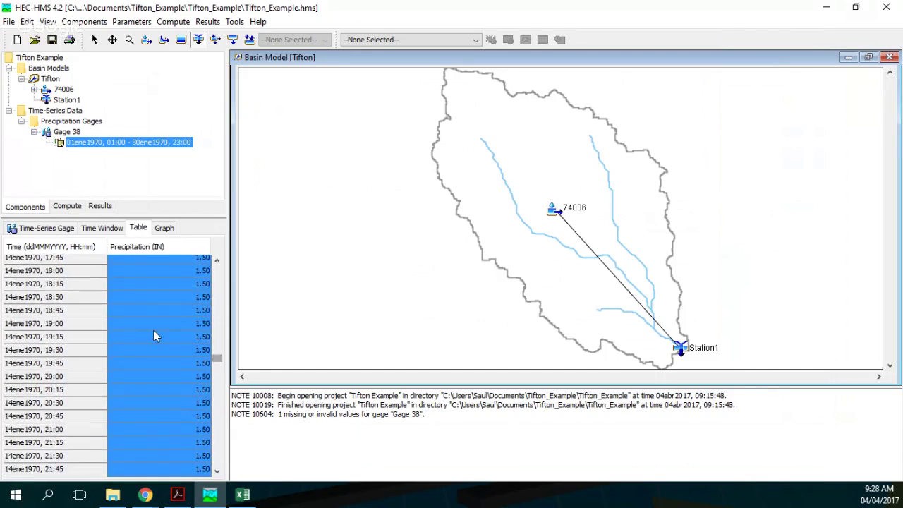
left_click(163, 229)
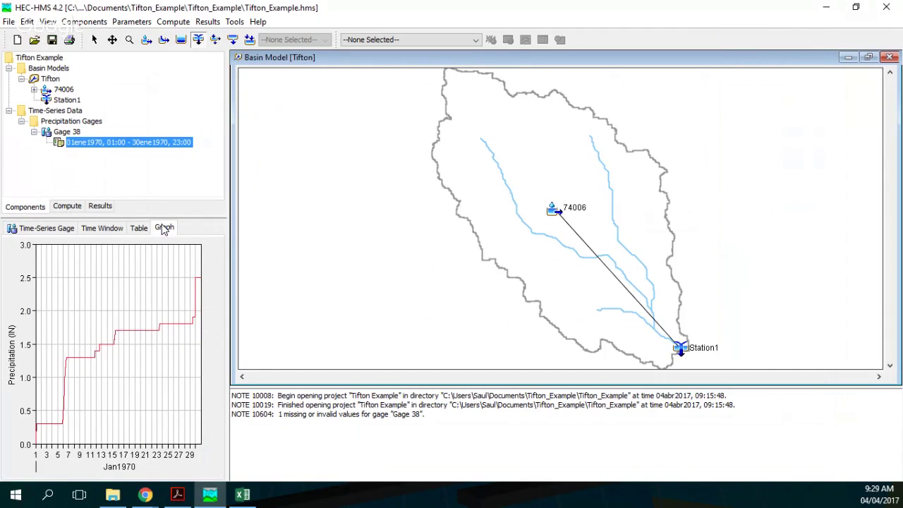
left_click(109, 229)
left_click(144, 228)
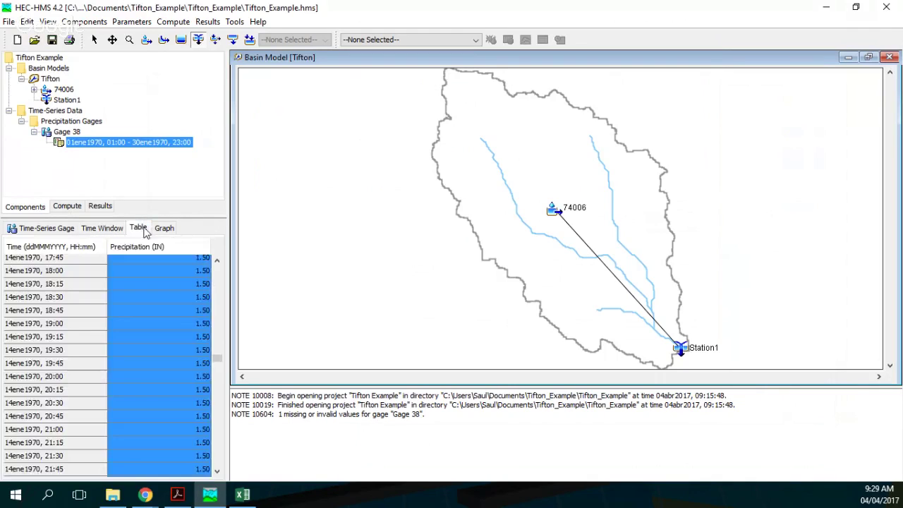
left_click(63, 231)
left_click(115, 233)
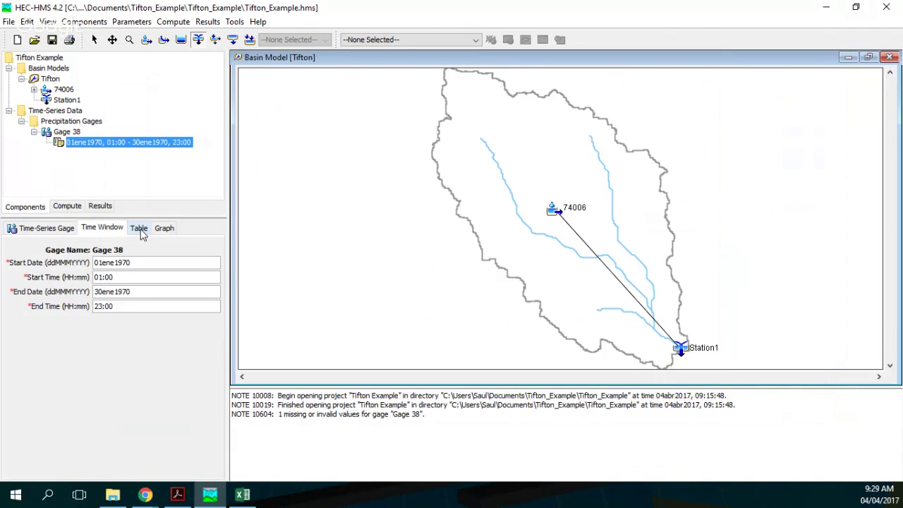
left_click(141, 230)
left_click(165, 227)
left_click(46, 228)
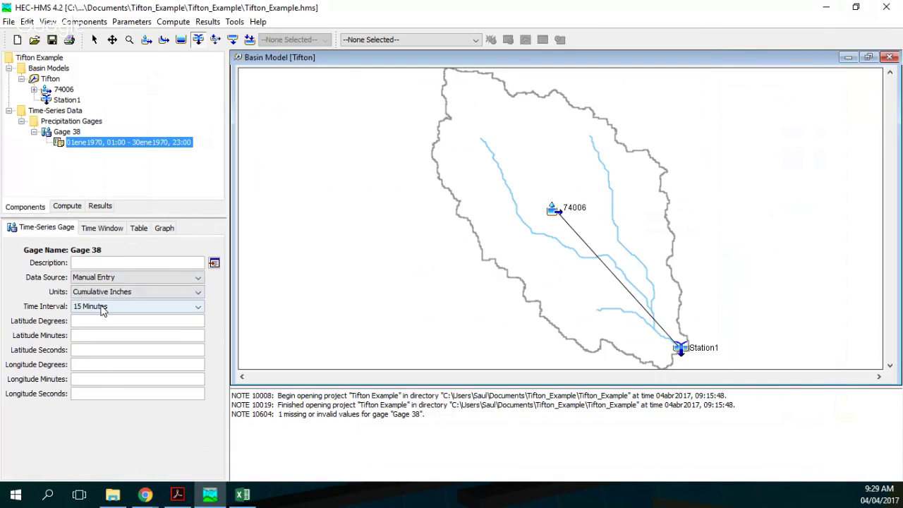
left_click(105, 230)
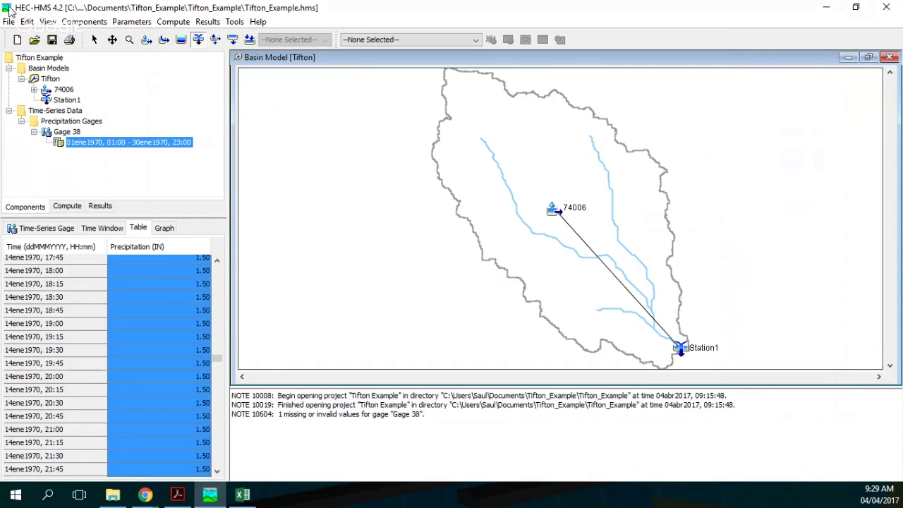
- View Gage 38's precipitation graph and save the Tifton Example project
left_click(169, 230)
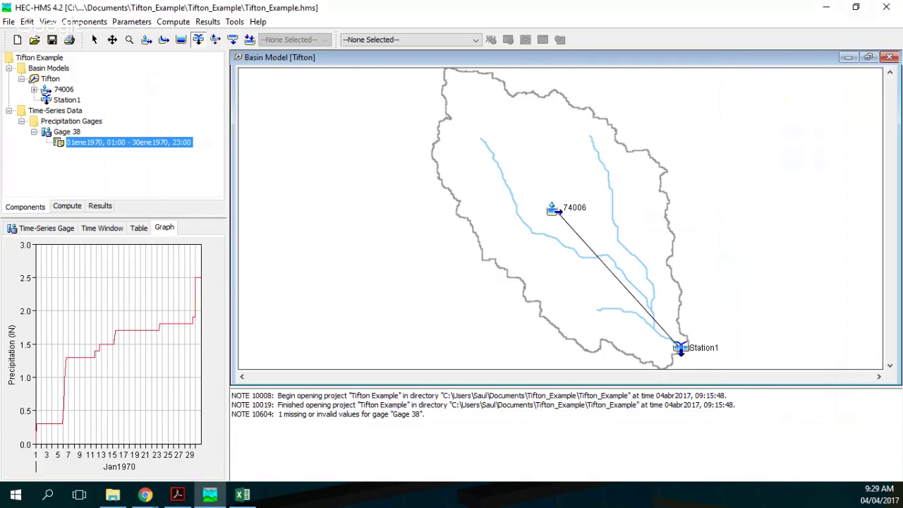
key("alt+Tab")
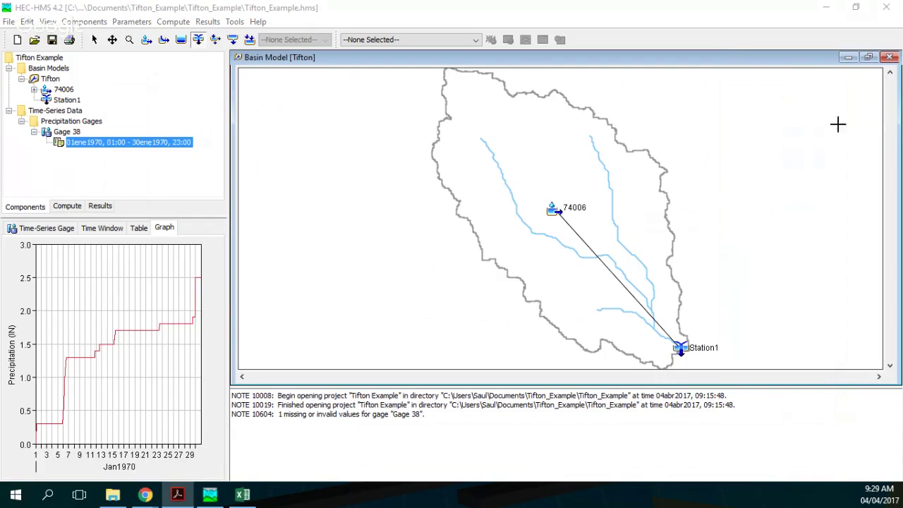
left_click(50, 43)
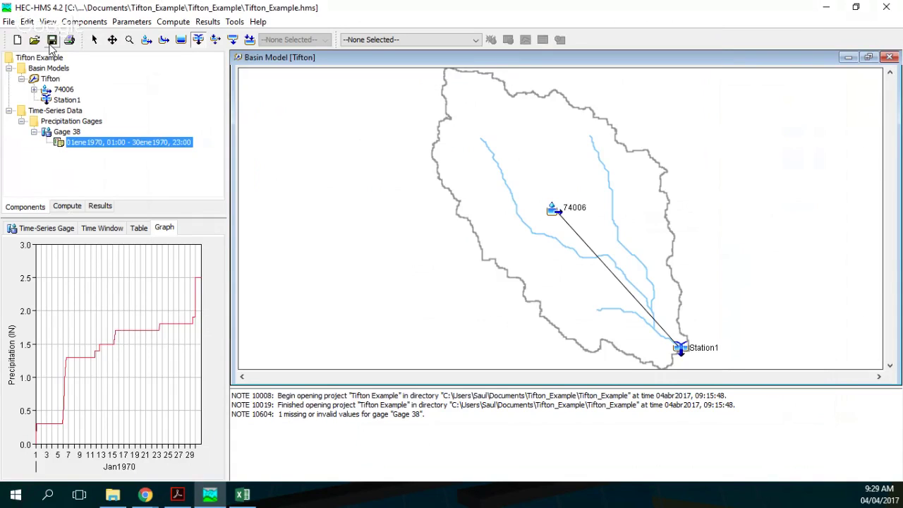
- Try to compress the Tifton_Example folder in Documentos into Tifton_Example.rar from File Explorer, and delete the resulting archive
left_click(112, 495)
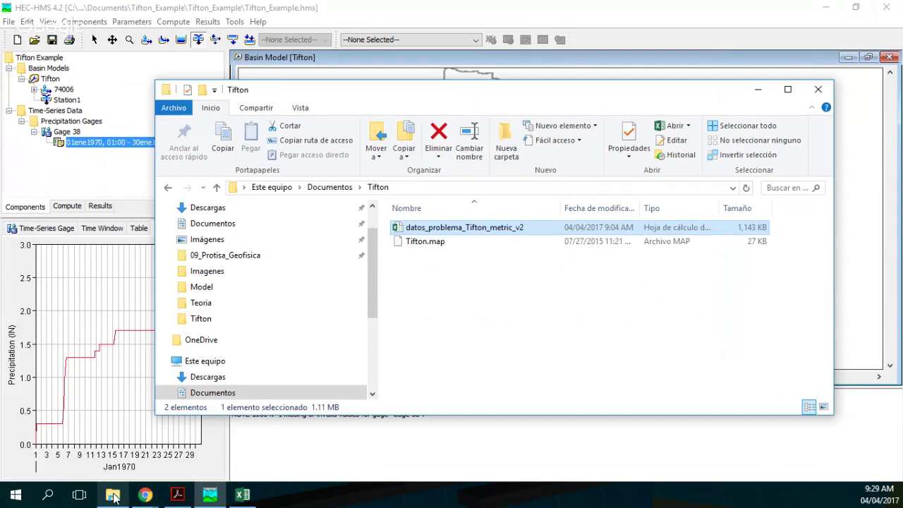
left_click(329, 187)
left_click(452, 283)
right_click(451, 283)
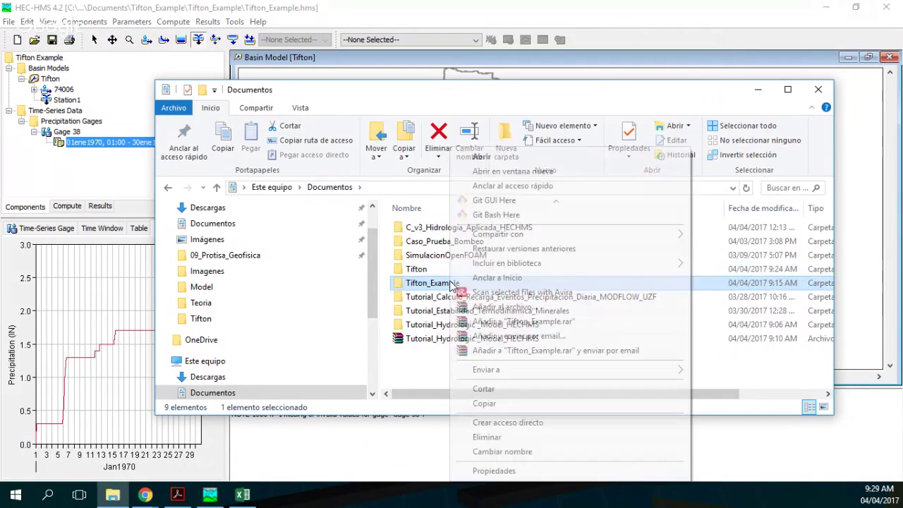
left_click(496, 321)
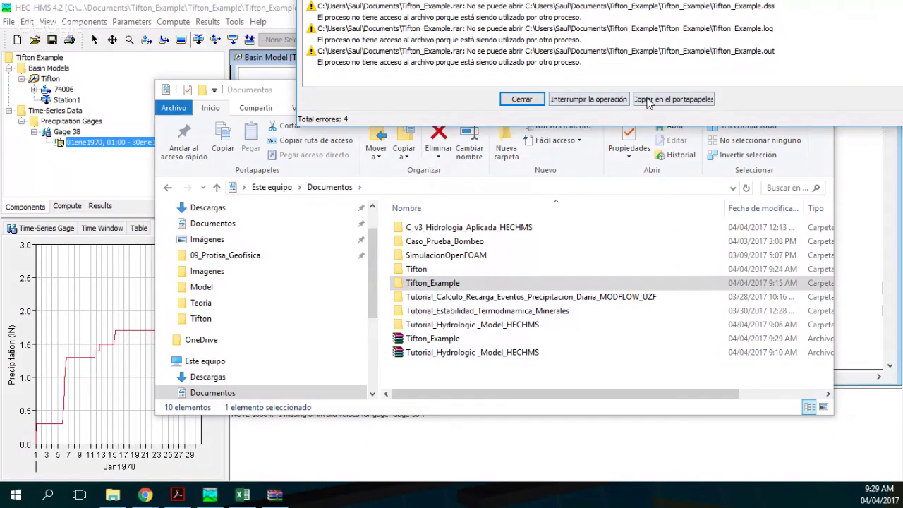
left_click(522, 99)
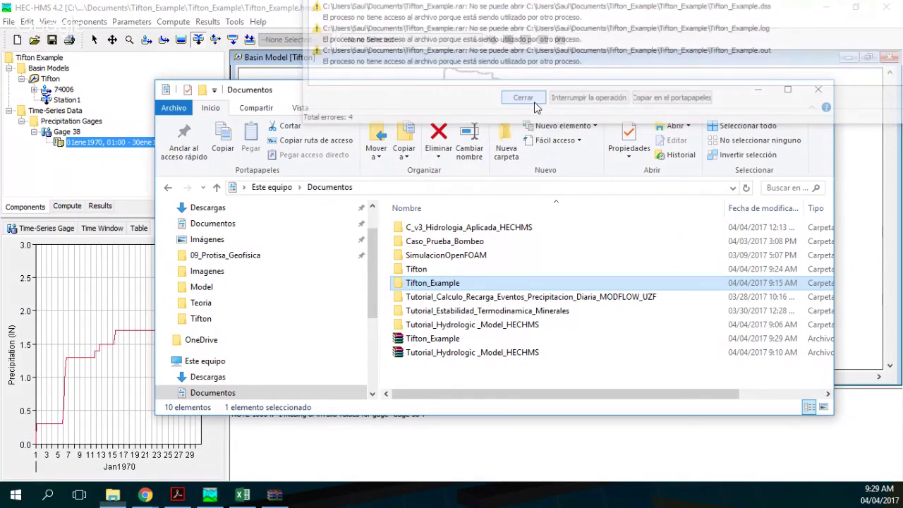
left_click(444, 341)
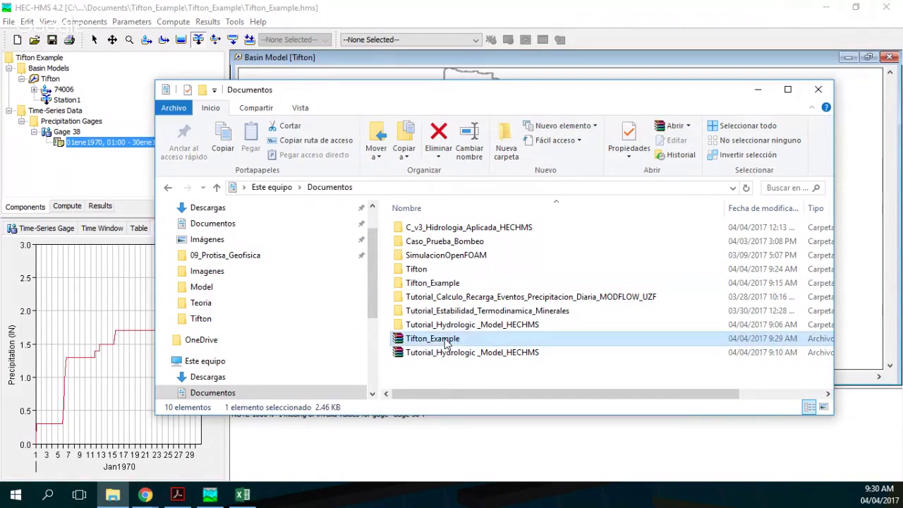
key("Delete")
- Try to duplicate the Tifton_Example folder inside Documentos, and cancel the copy
left_click(451, 285)
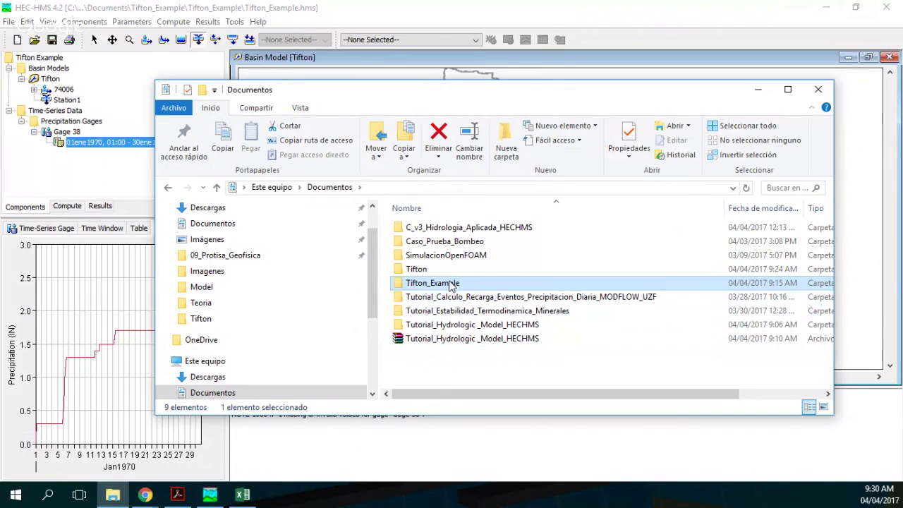
left_click(453, 369)
key("ctrl+v")
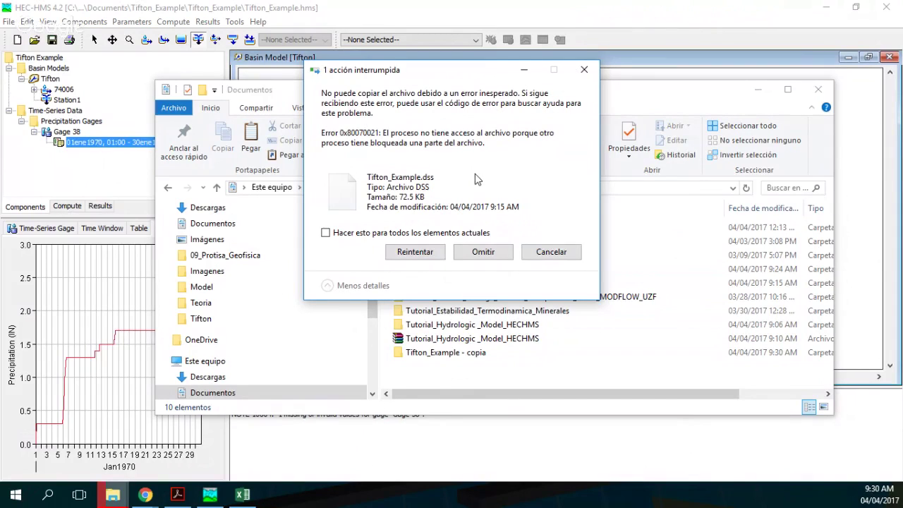
left_click(544, 257)
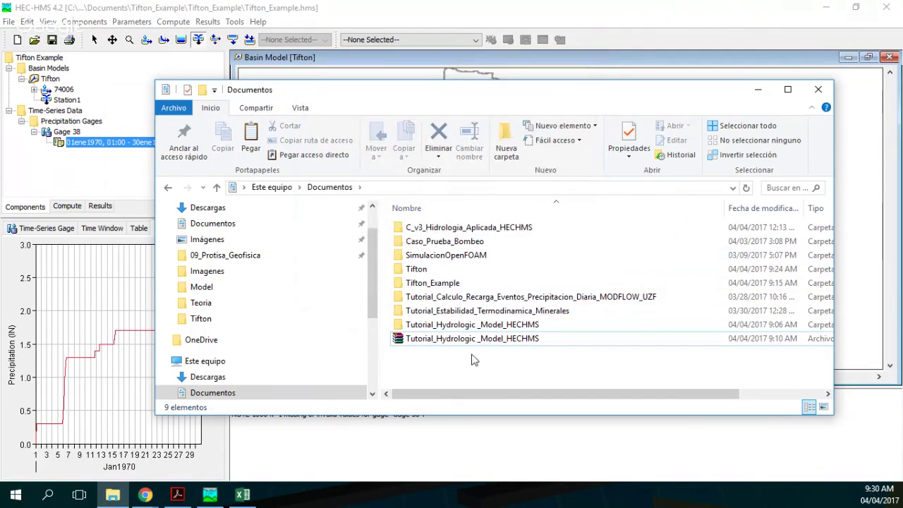
- Close HEC-HMS and the datos_problema_Tifton_metric_v2 workbook in Excel, saving the workbook's changes
left_click(148, 148)
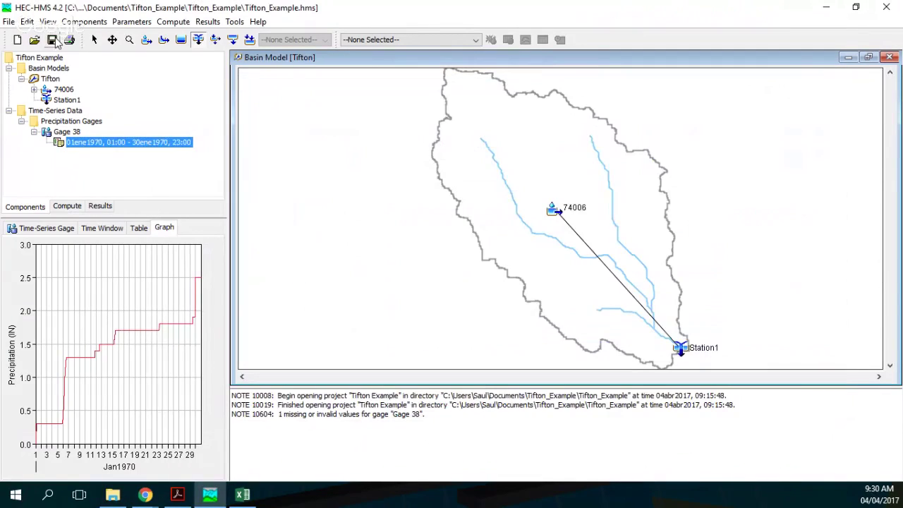
left_click(887, 8)
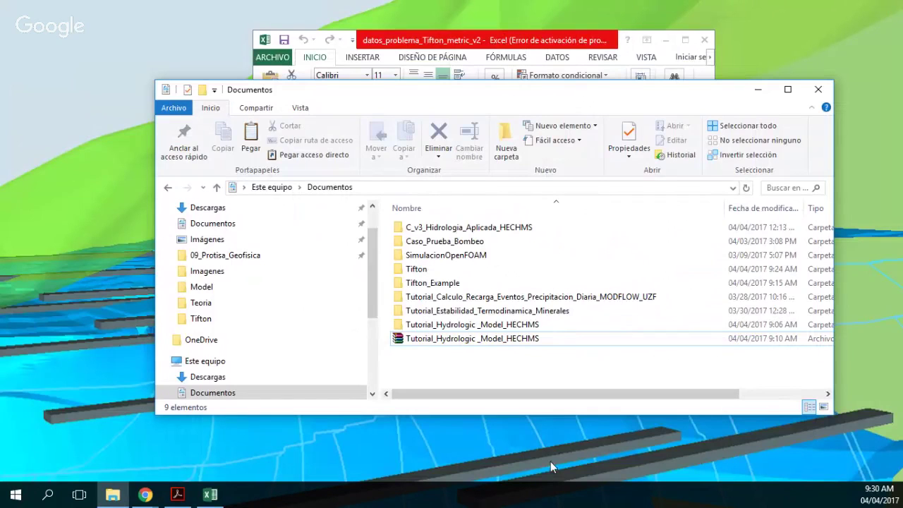
left_click(507, 42)
key("alt+F4")
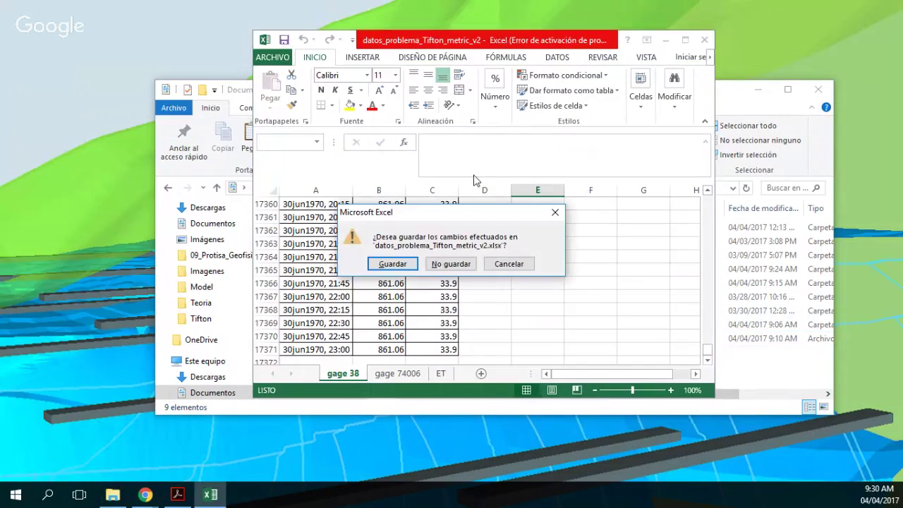
left_click(388, 267)
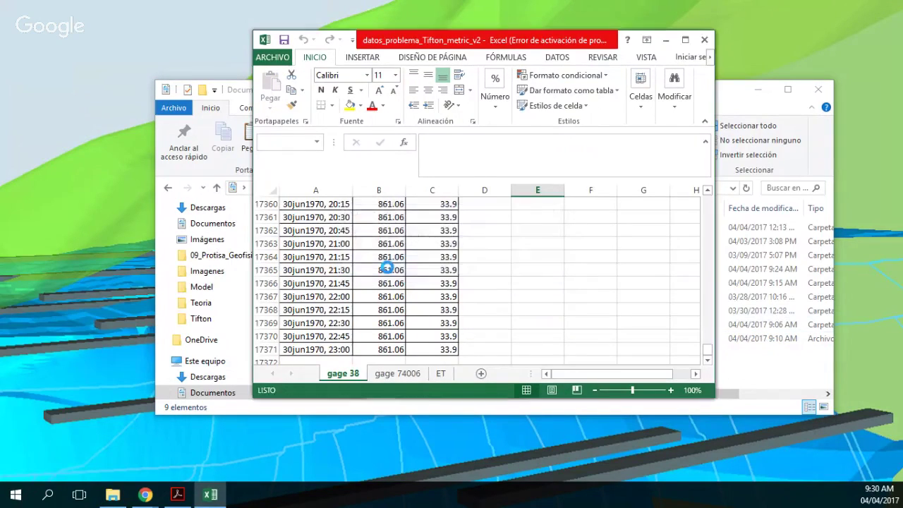
- Compress the Tifton_Example folder in Documentos into the archive Tifton_Example.rar
left_click(418, 283)
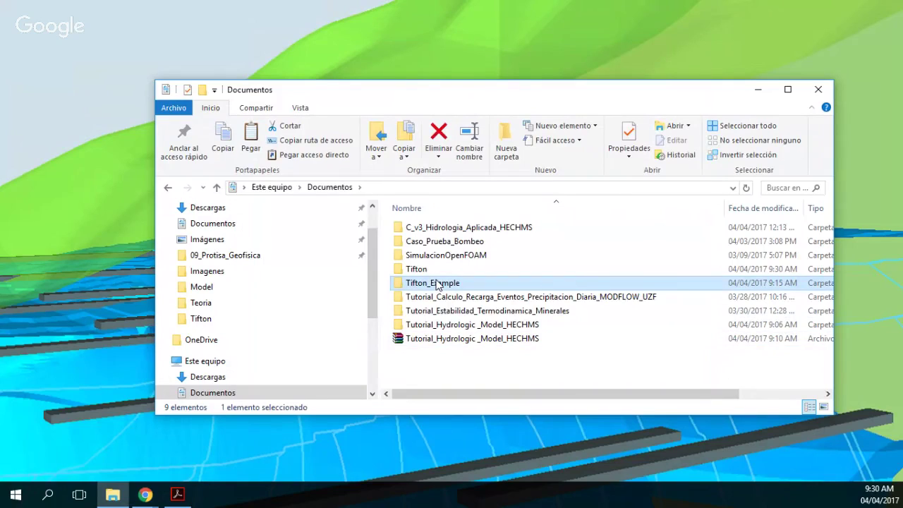
right_click(437, 285)
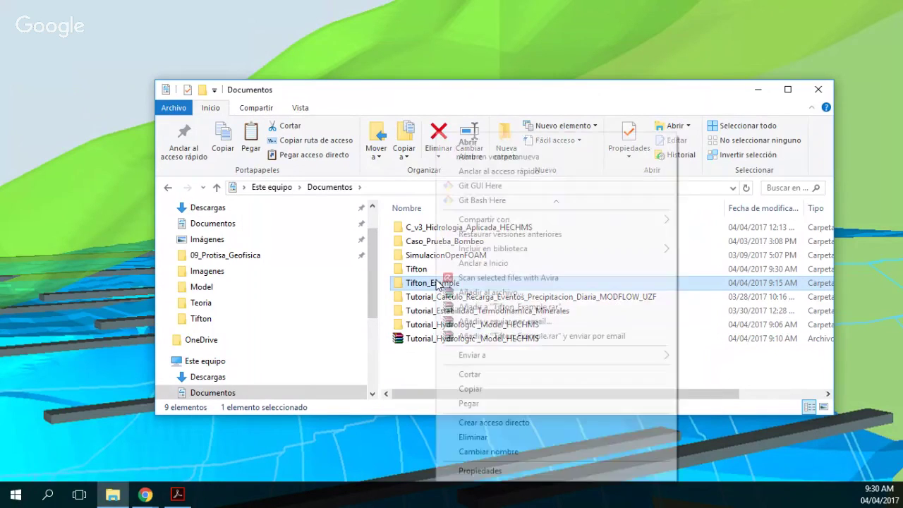
left_click(524, 358)
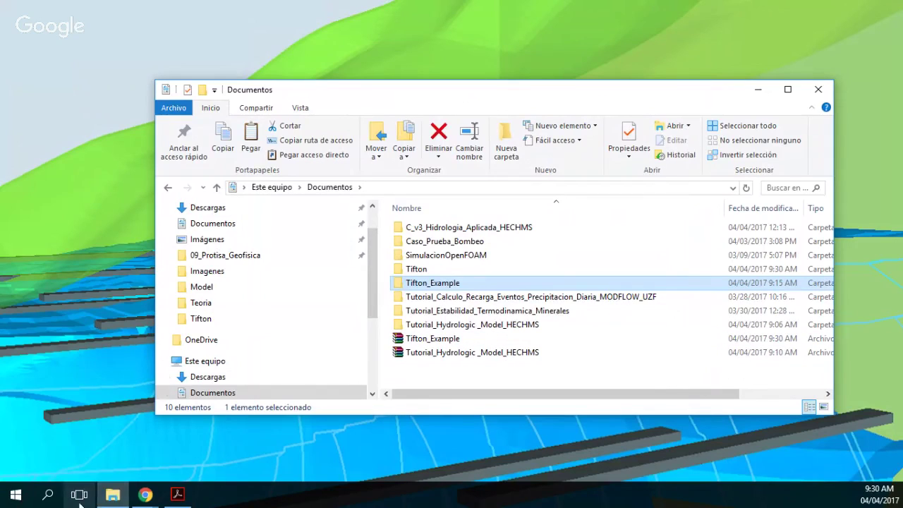
- Launch HEC-HMS 4.2 again and maximize its window
left_click(49, 495)
type("he")
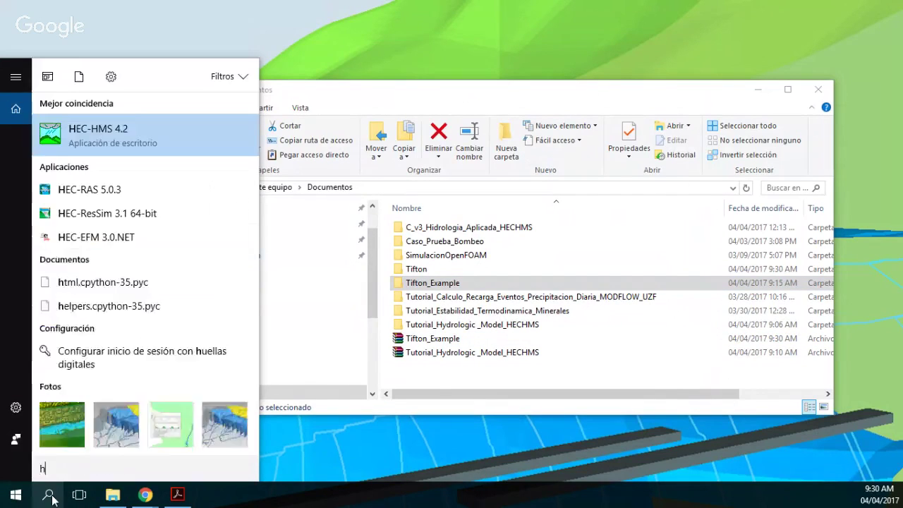
left_click(120, 143)
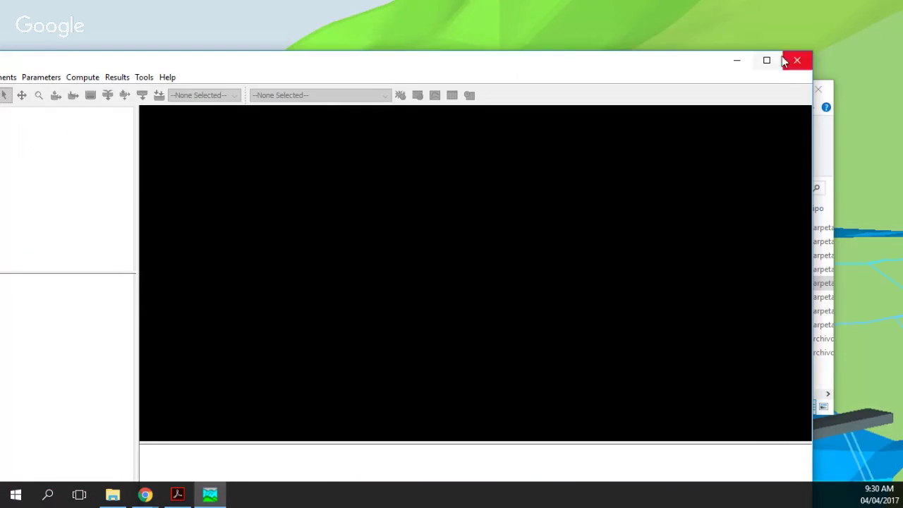
left_click(767, 60)
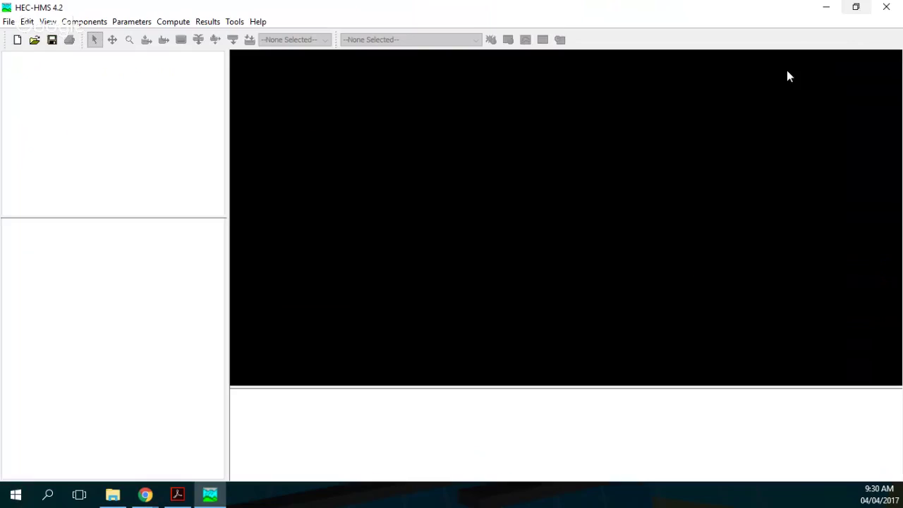
- Open the existing project file Tifton_Example.hms from the inner Tifton_Example folder under Documentos
left_click(34, 40)
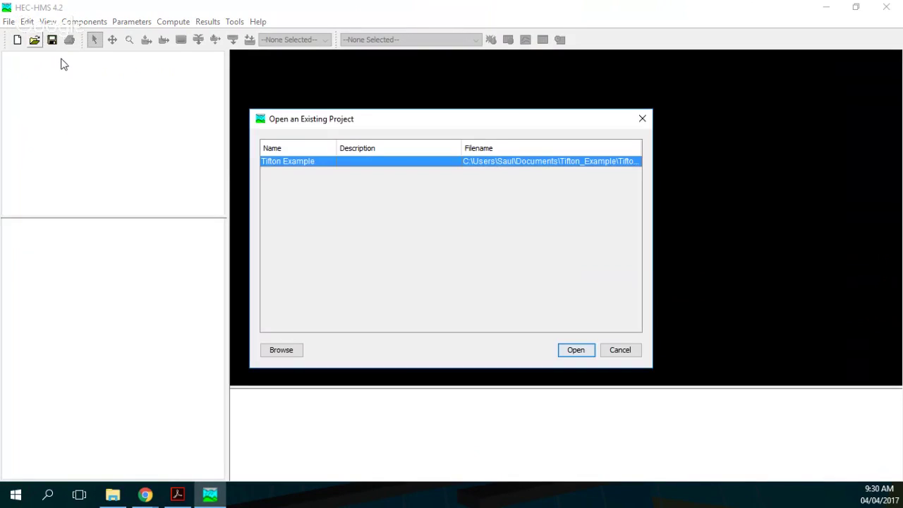
left_click(296, 353)
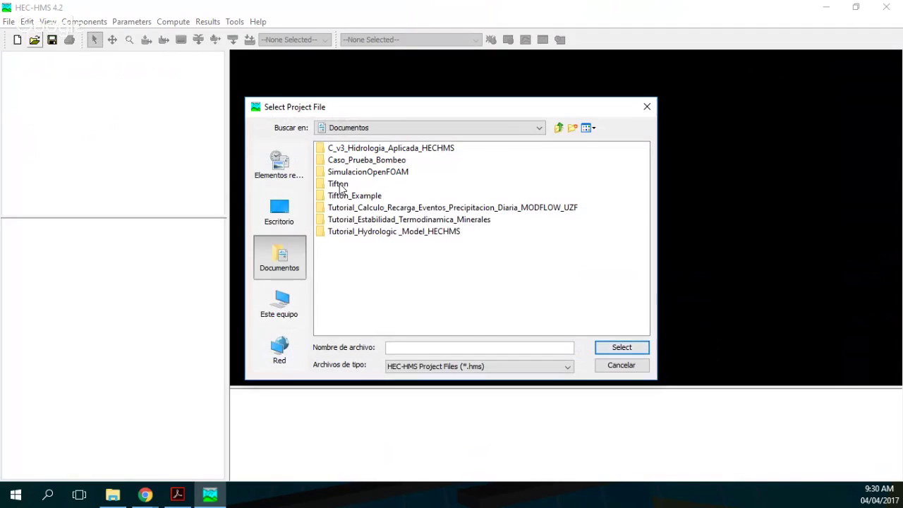
double_click(339, 196)
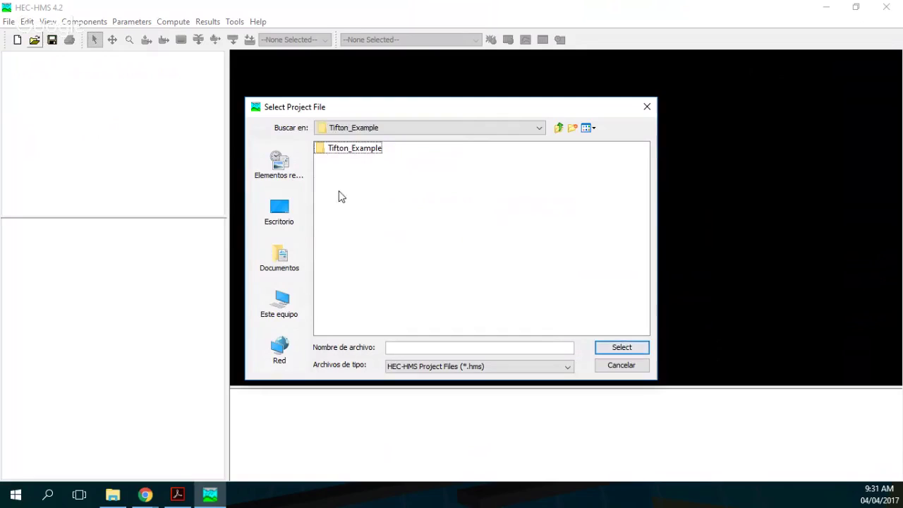
double_click(340, 149)
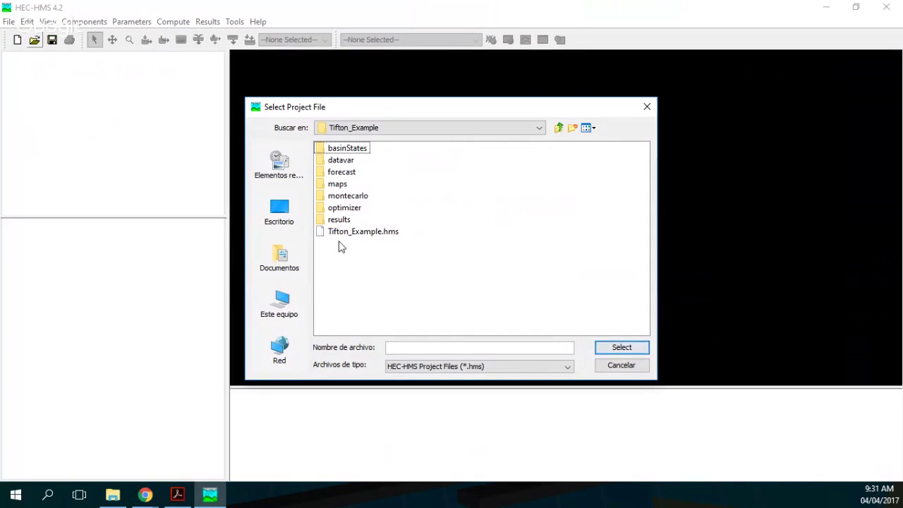
left_click(343, 234)
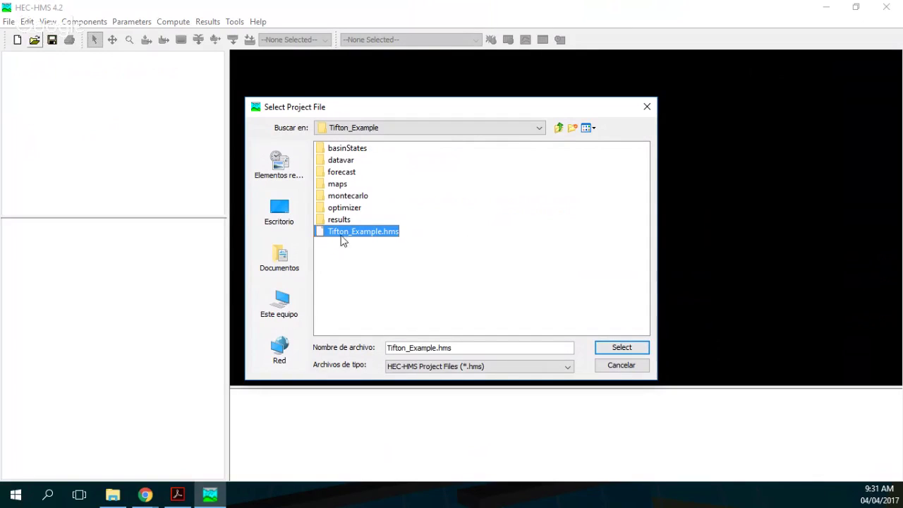
left_click(622, 349)
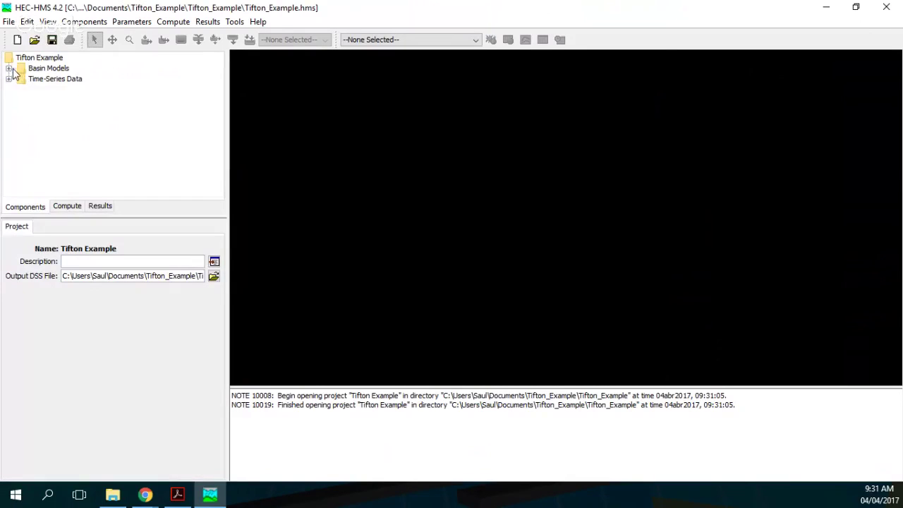
- Open the Tifton basin model and maximize its map within the workspace
left_click(9, 69)
left_click(47, 79)
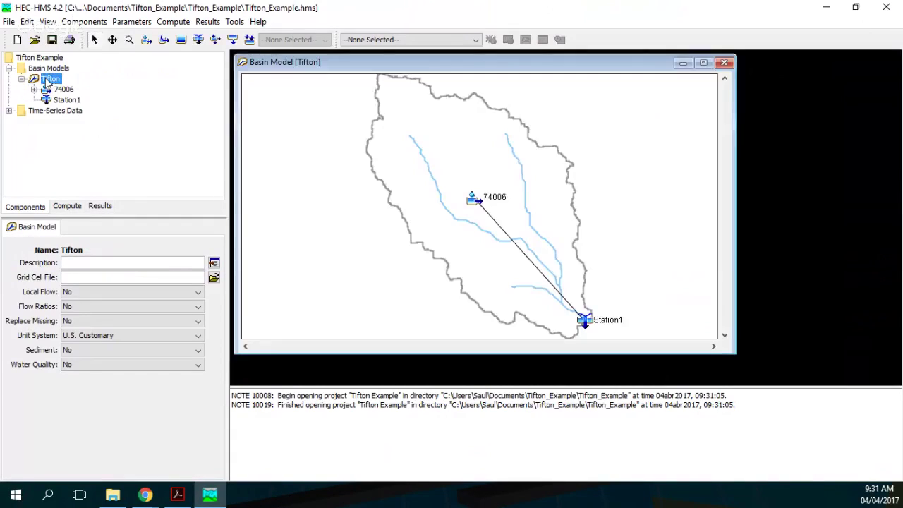
left_click(703, 63)
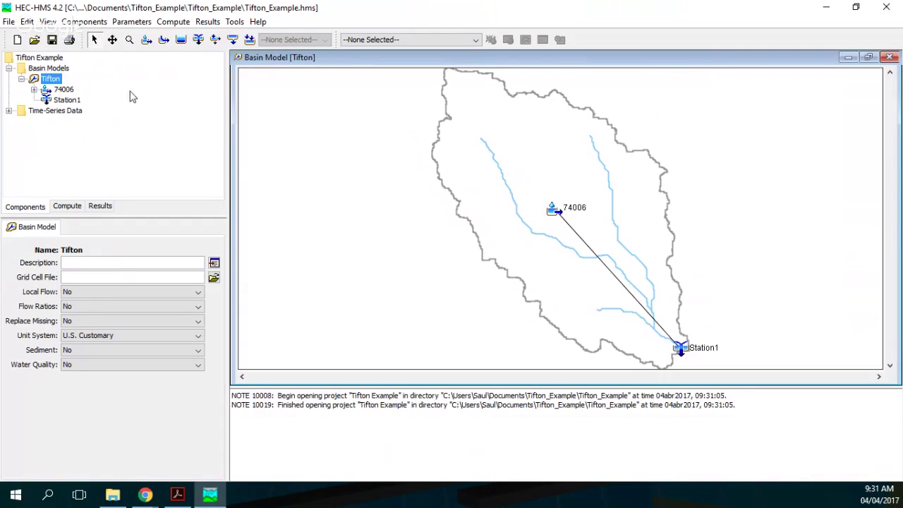
- Expand the precipitation gages in the time-series data and open Gage 38's gage settings
left_click(8, 111)
left_click(22, 121)
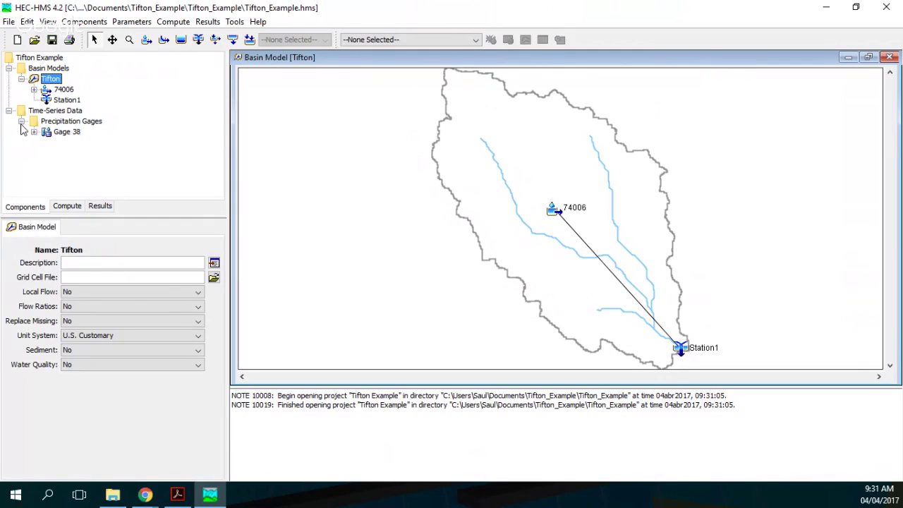
left_click(67, 133)
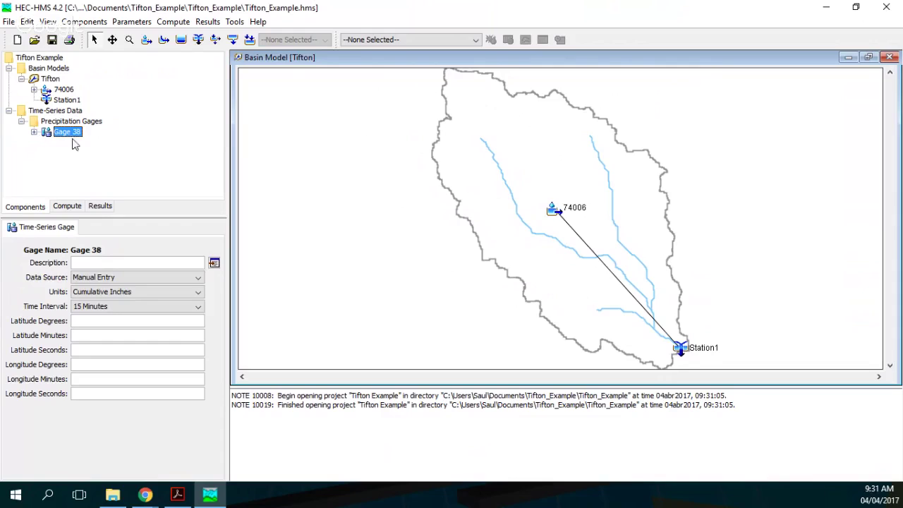
- Open the time window of precipitation gage Gage 38 and view its precipitation graph
left_click(33, 132)
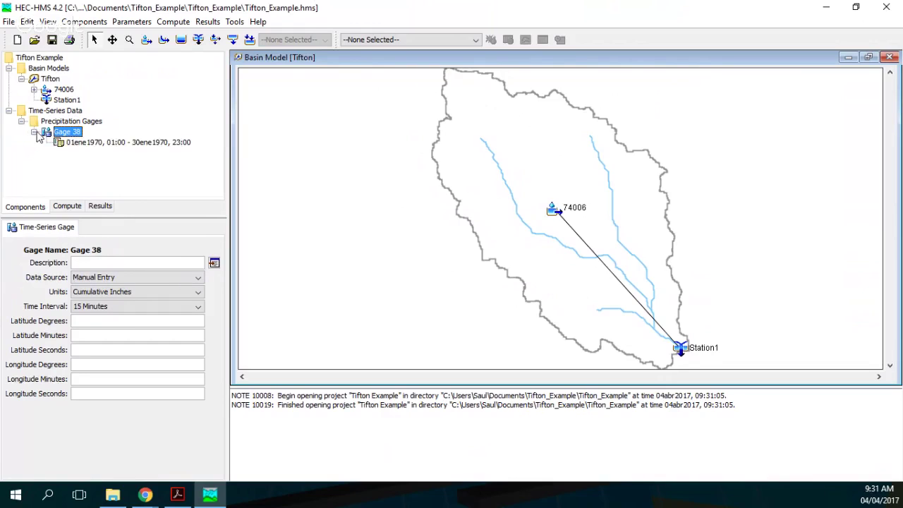
left_click(106, 143)
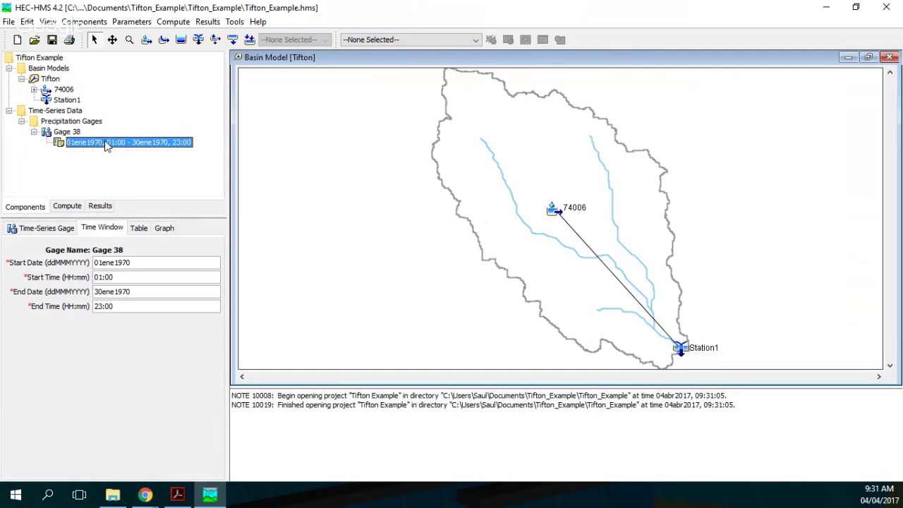
left_click(171, 232)
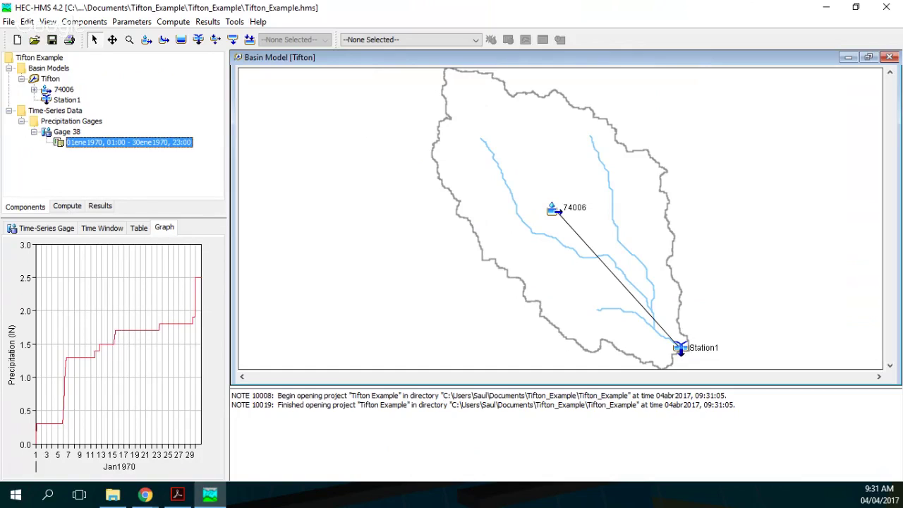
key("alt+Tab")
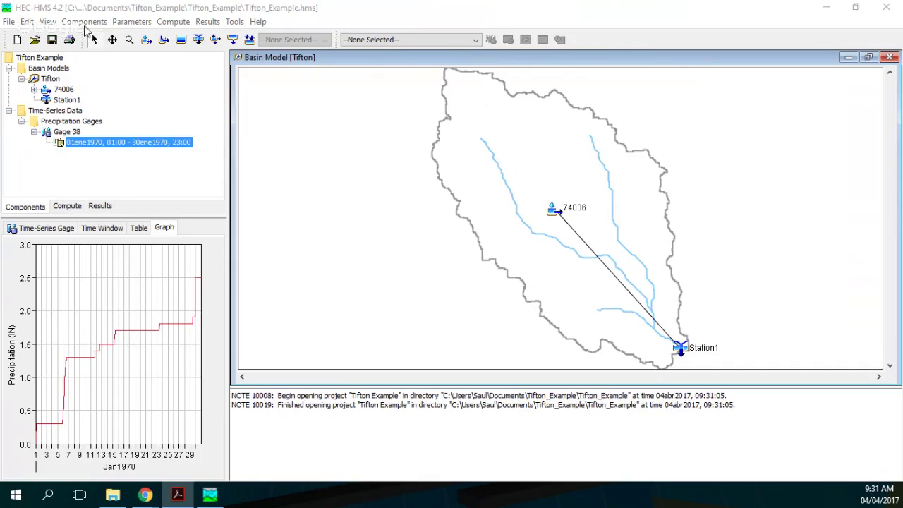
- Create a discharge gage named Gage 1 through the Time-Series Data Manager and close the manager
left_click(84, 22)
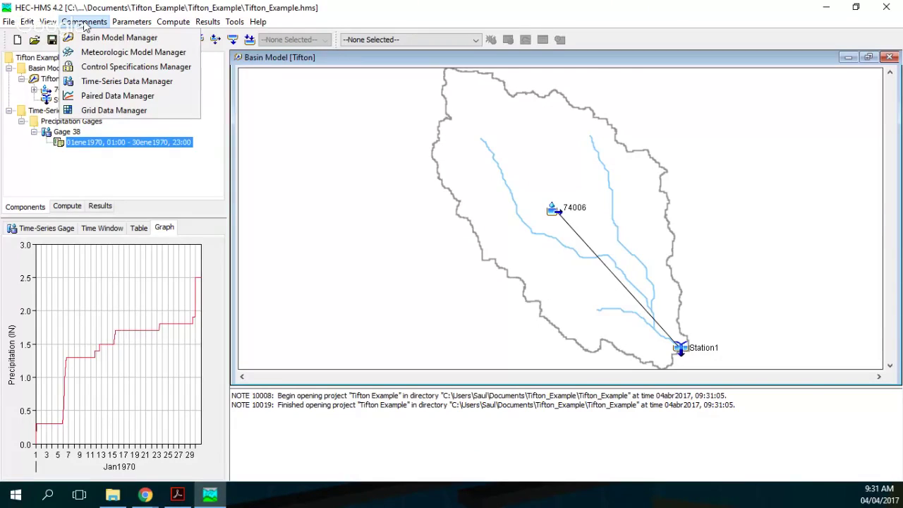
left_click(106, 81)
left_click(233, 132)
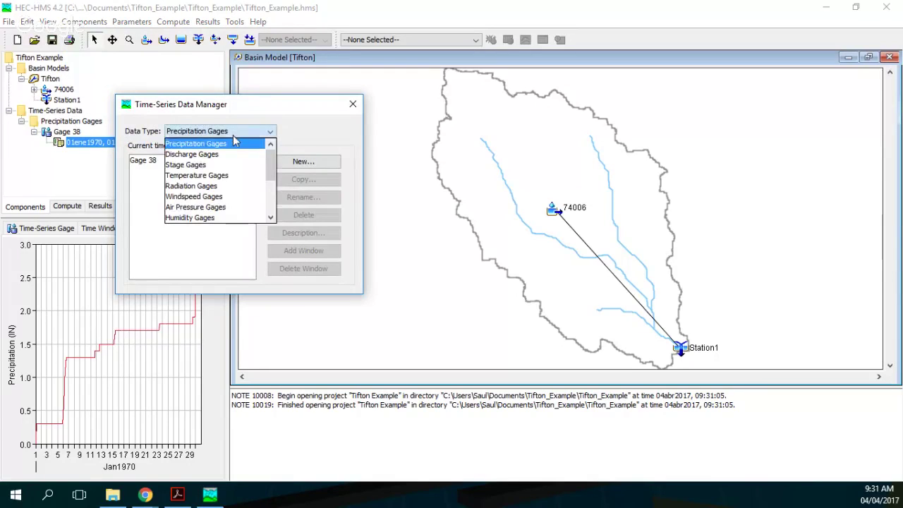
left_click(230, 155)
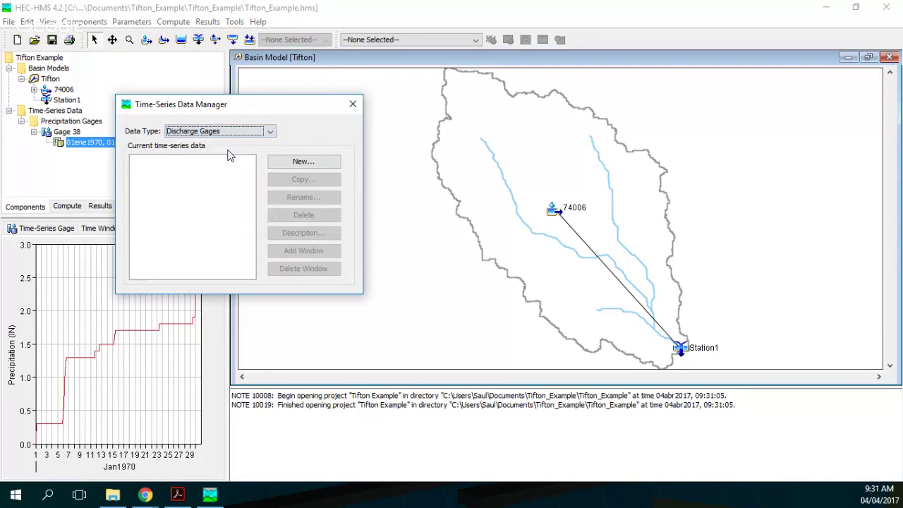
left_click(312, 161)
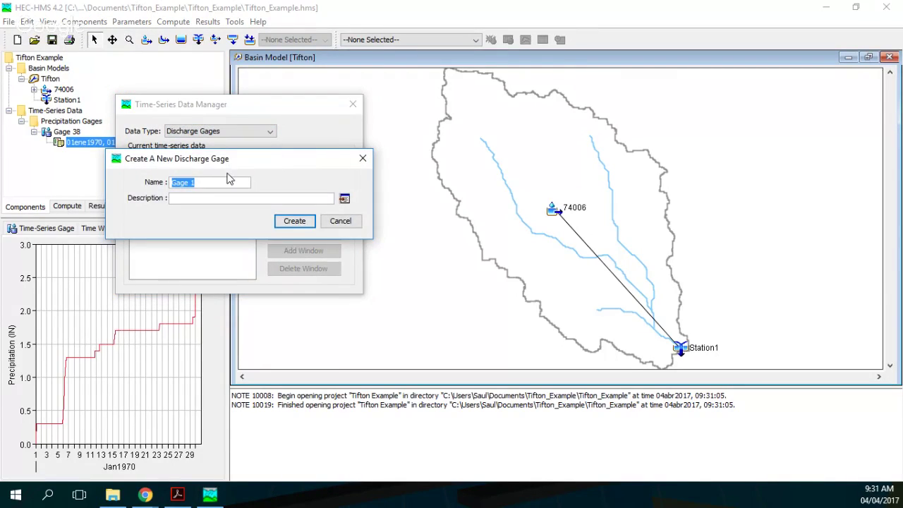
left_click(294, 221)
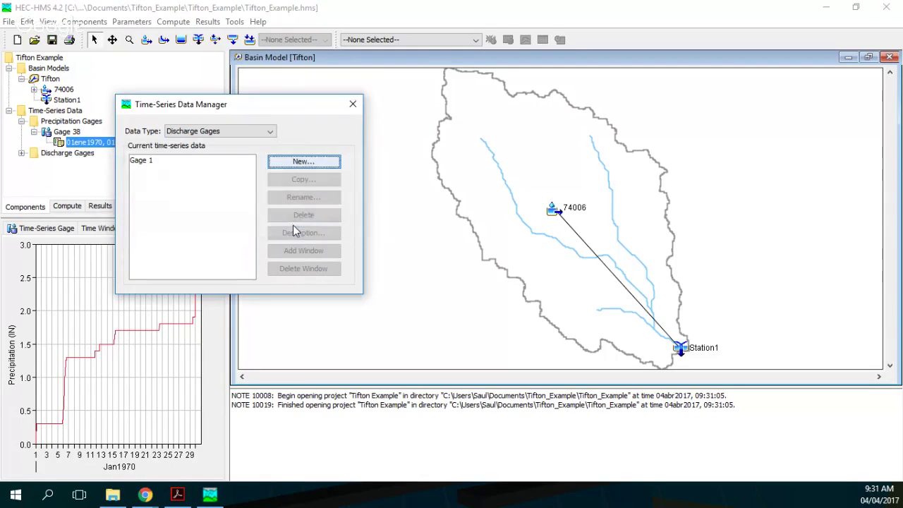
left_click(352, 104)
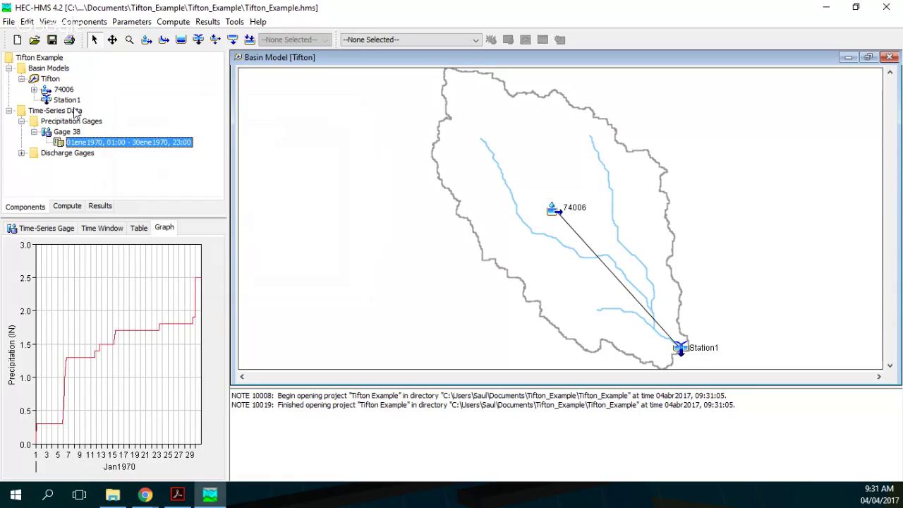
- Set the units of discharge gage Gage 1 to Cubic Feet Per Second
left_click(21, 153)
left_click(34, 164)
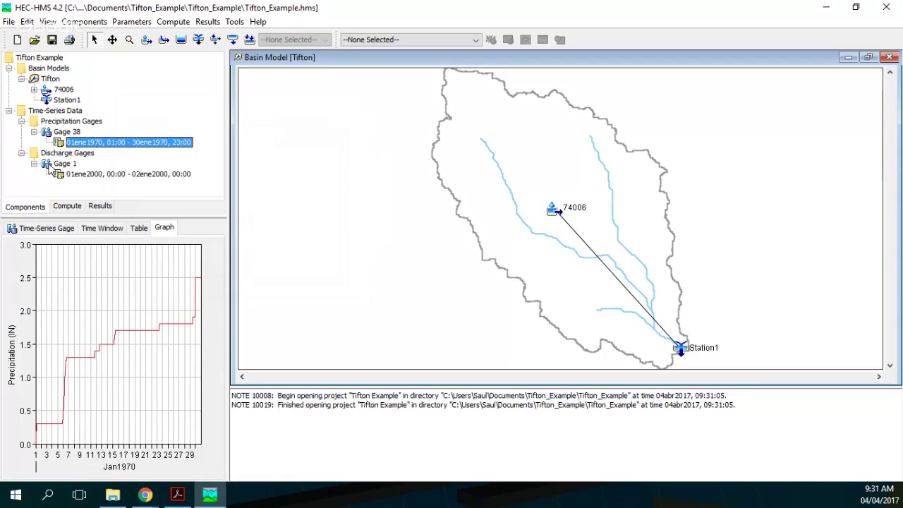
left_click(103, 174)
left_click(177, 495)
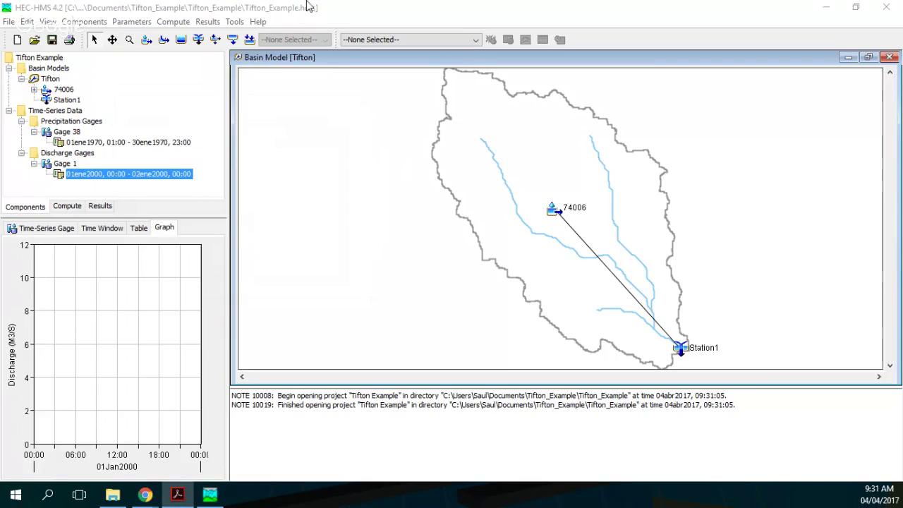
left_click(65, 163)
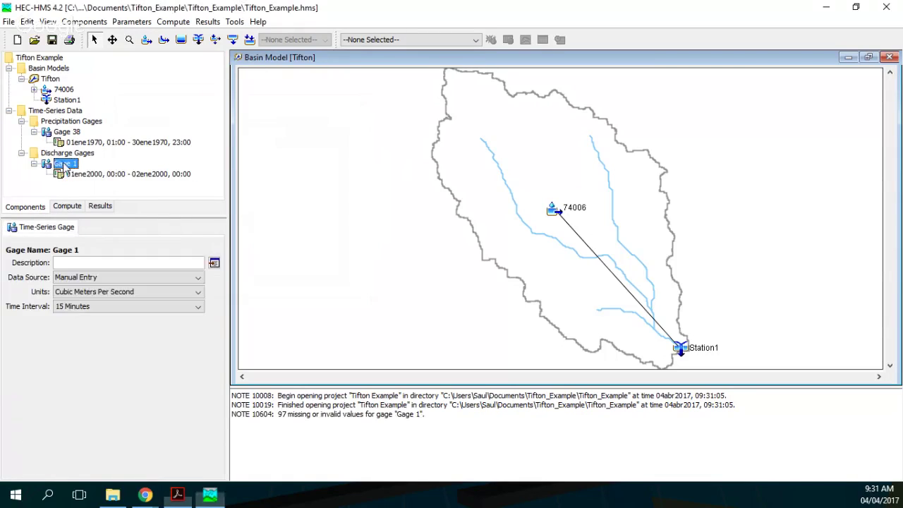
left_click(79, 292)
left_click(81, 314)
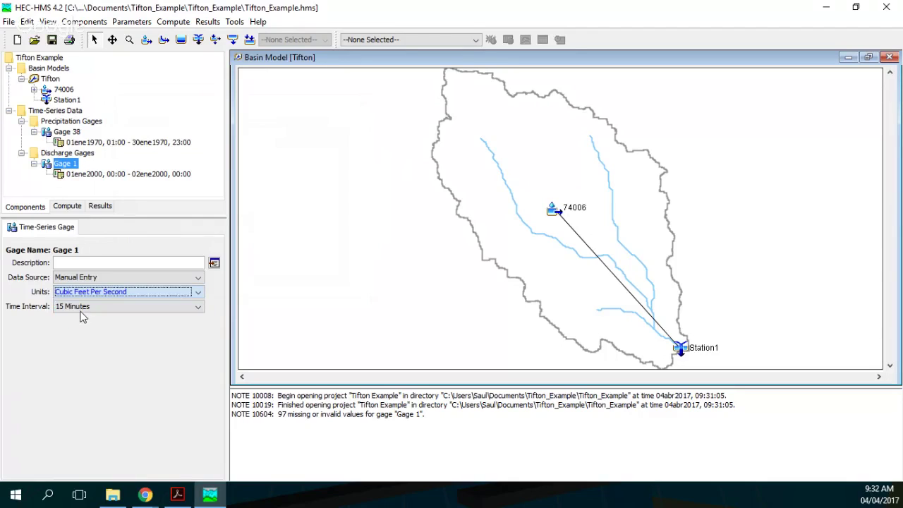
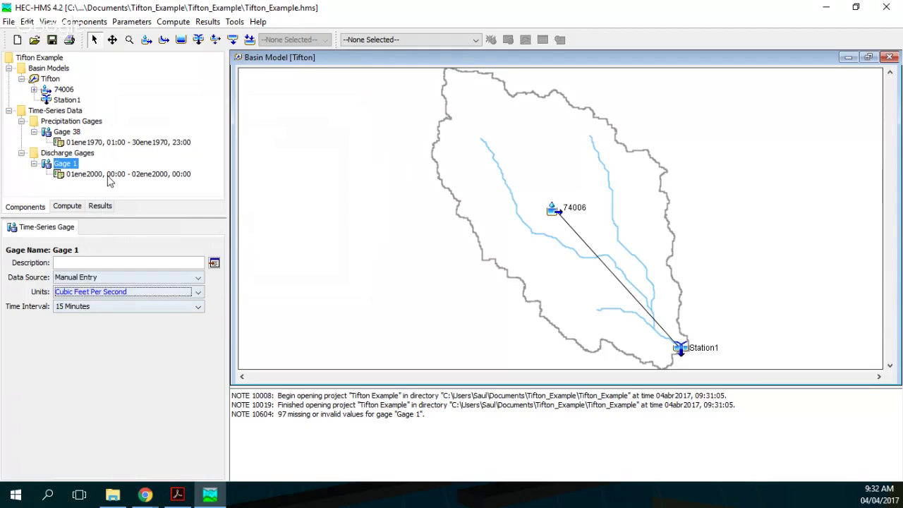
- Set the start date of Gage 1's time window to 01ene1970 and the end date to 30jun1970
left_click(177, 495)
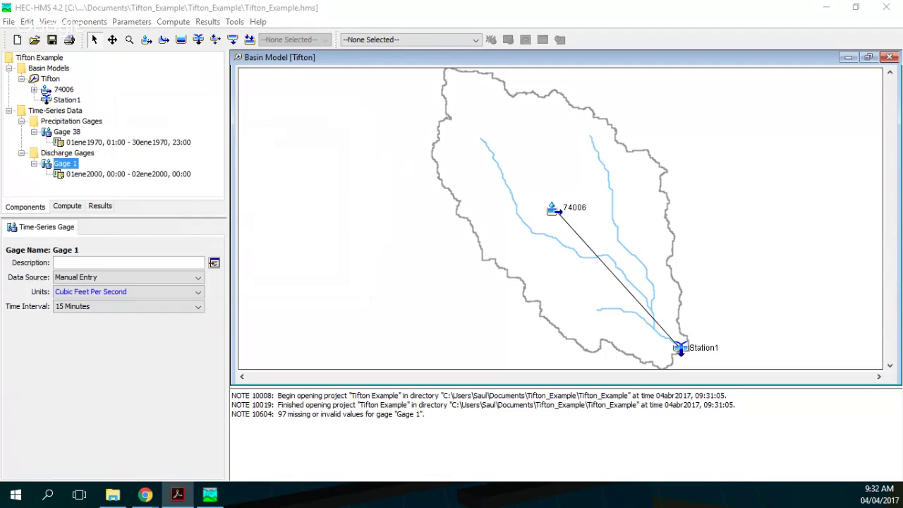
left_click(88, 176)
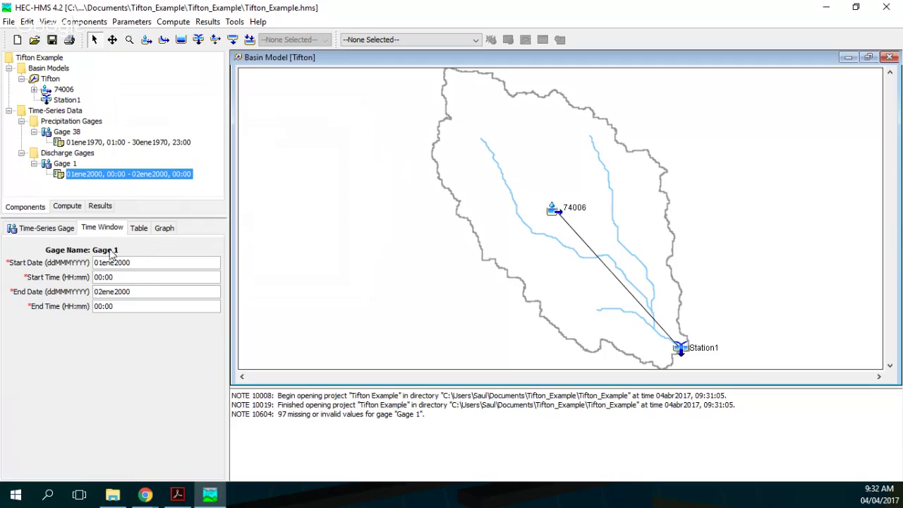
left_click_drag(115, 262, 166, 261)
type("197")
left_click_drag(102, 291, 87, 294)
type("30")
left_click_drag(102, 291, 112, 295)
type("ju")
left_click_drag(113, 294, 137, 294)
type("1970")
- Set the end time of Gage 1's time window to 23:00
left_click_drag(124, 306, 94, 306)
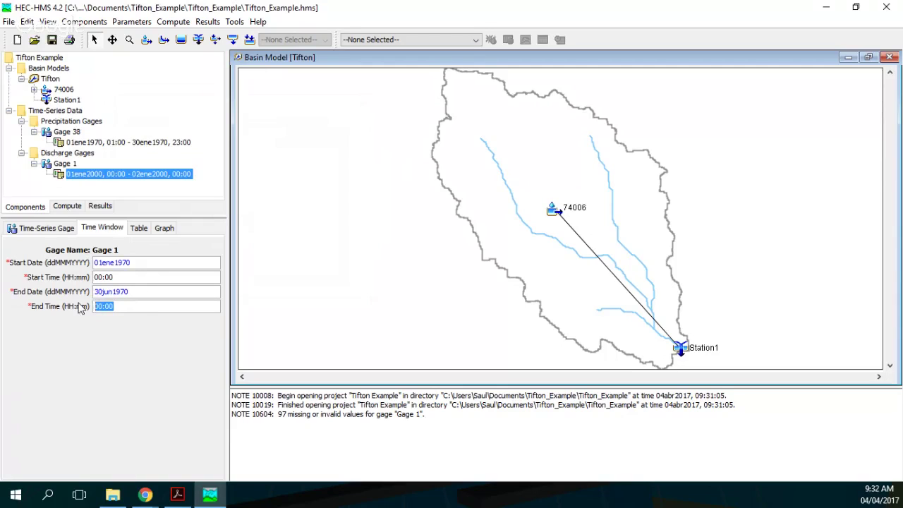
type("2300")
key("BackSpace")
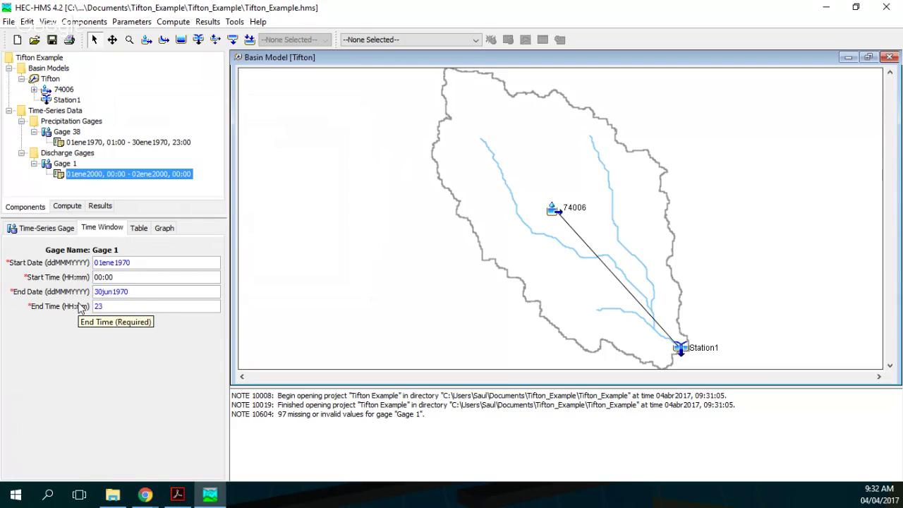
type(":00")
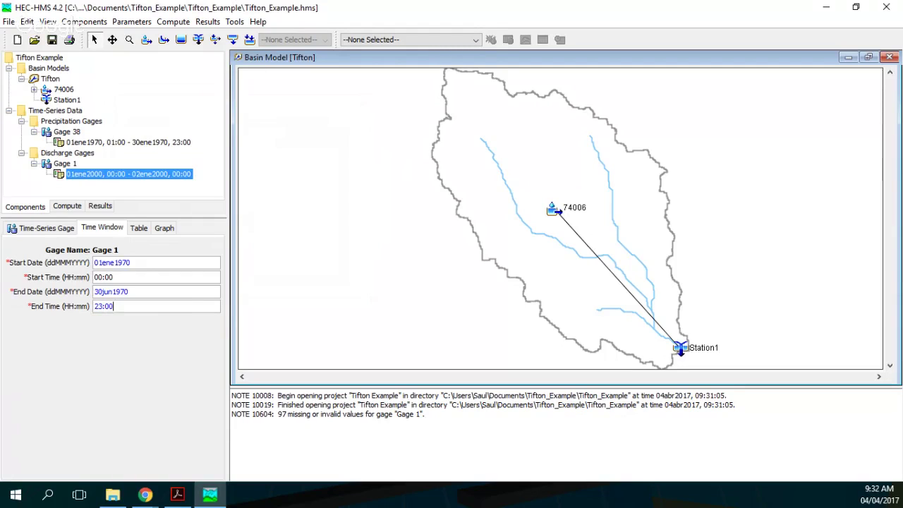
- Open the workbook datos_problema_Tifton_metric_v2 from the Tifton folder in Excel and show the gage 74006 sheet
left_click(177, 495)
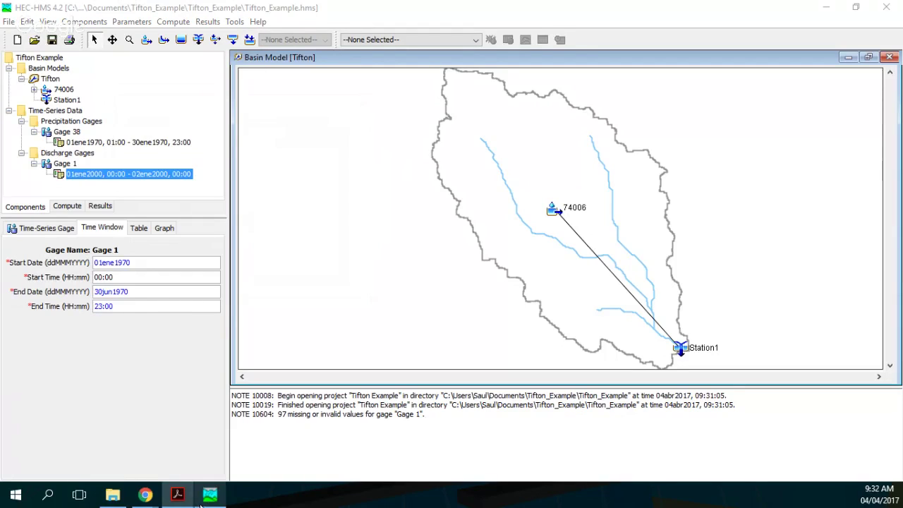
left_click(106, 499)
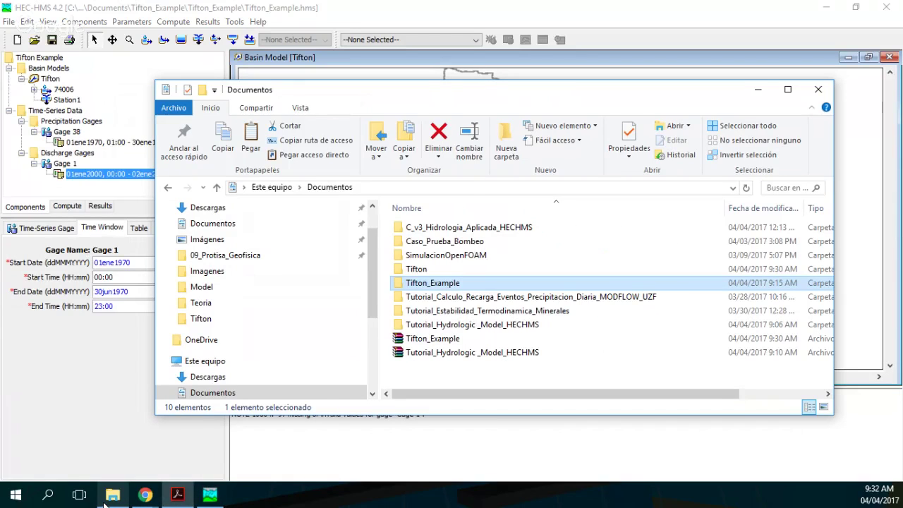
double_click(416, 270)
double_click(405, 230)
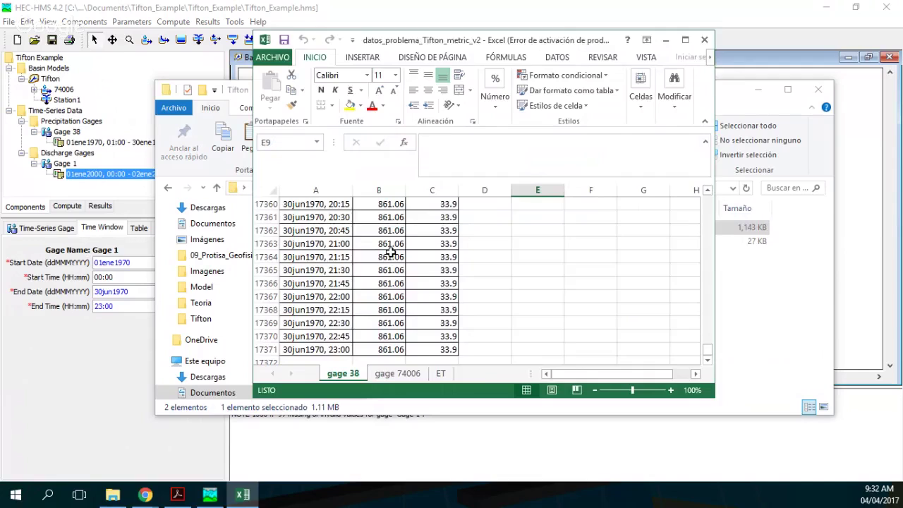
left_click(663, 77)
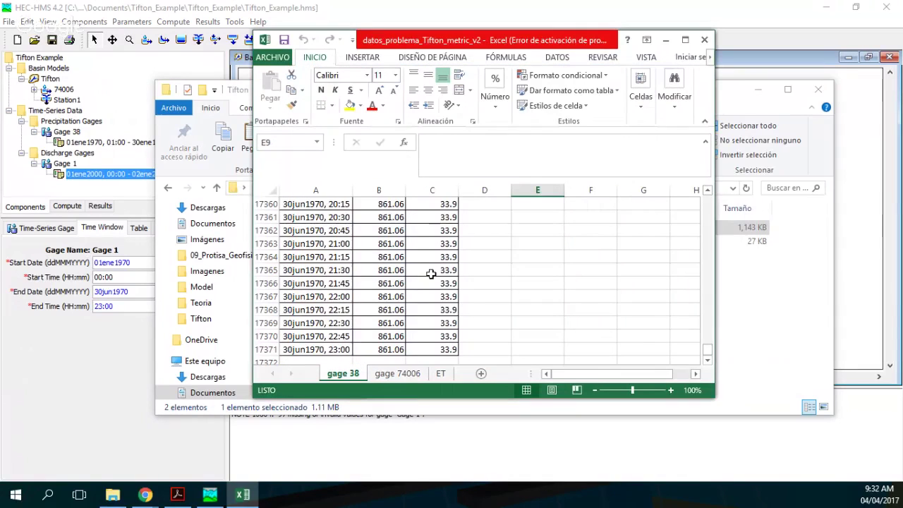
left_click(413, 374)
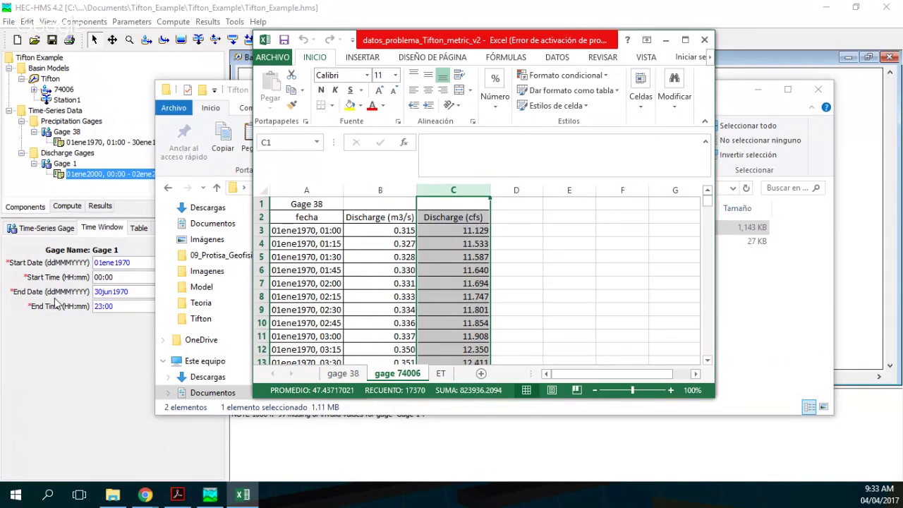
- Compare Gage 1's time window in HEC-HMS with the discharge record dates on the gage 74006 sheet in Excel
left_click(103, 331)
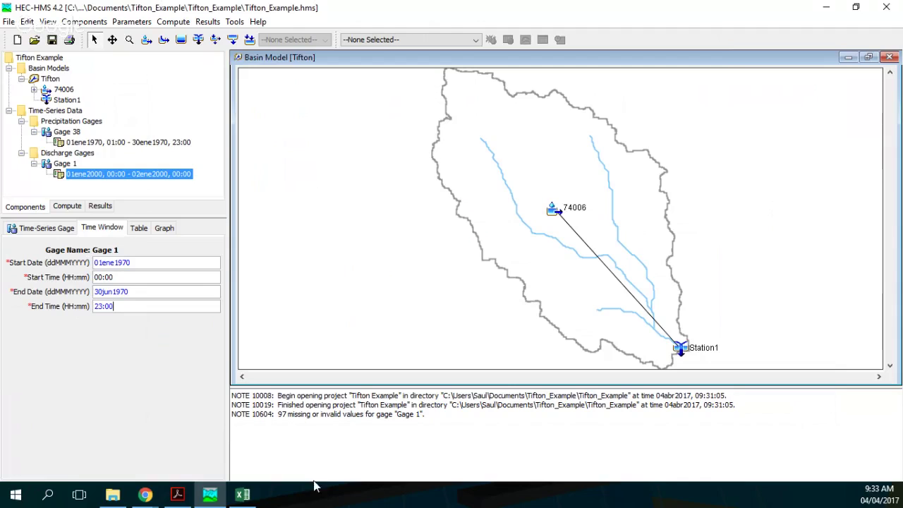
left_click(222, 497)
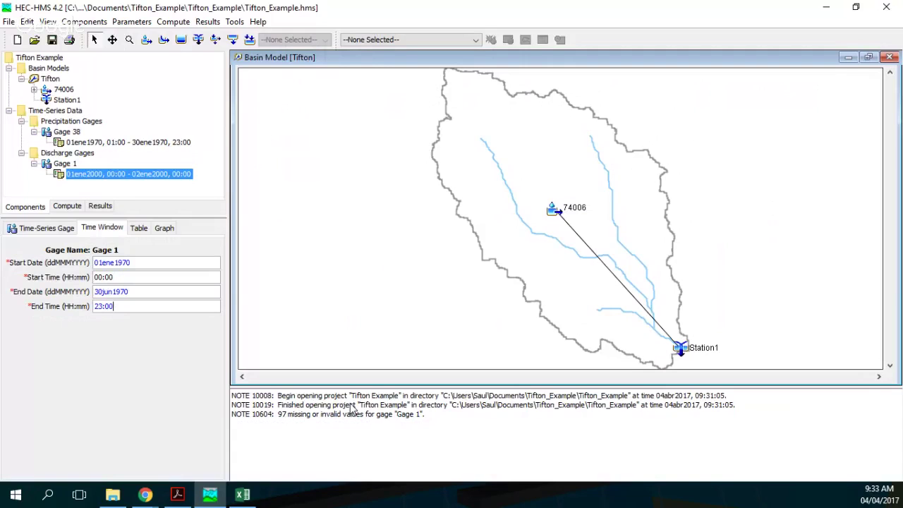
left_click(243, 496)
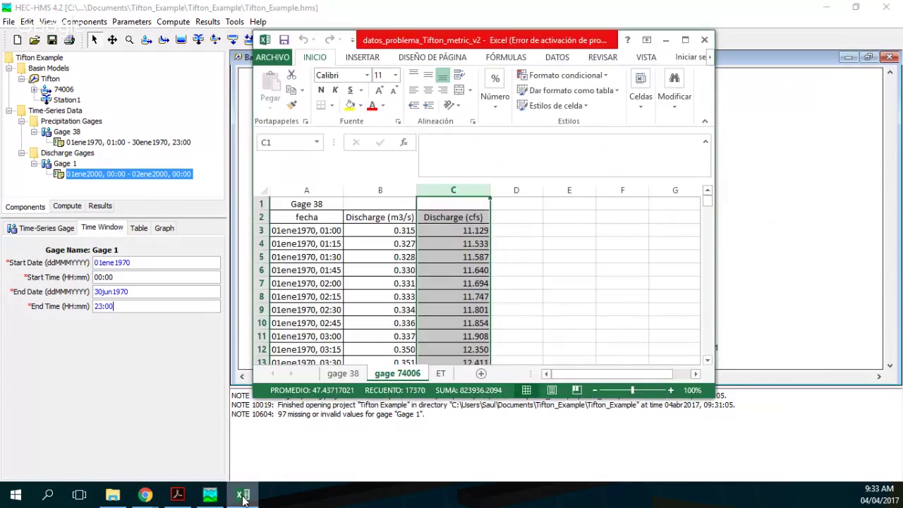
left_click(220, 498)
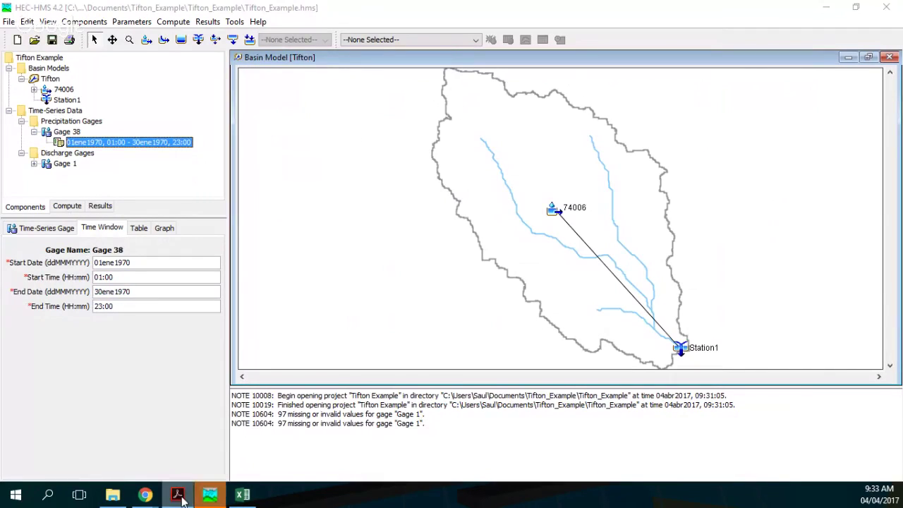
- Review the settings and time window of discharge gage Gage 1 and open its discharge data table
left_click(34, 163)
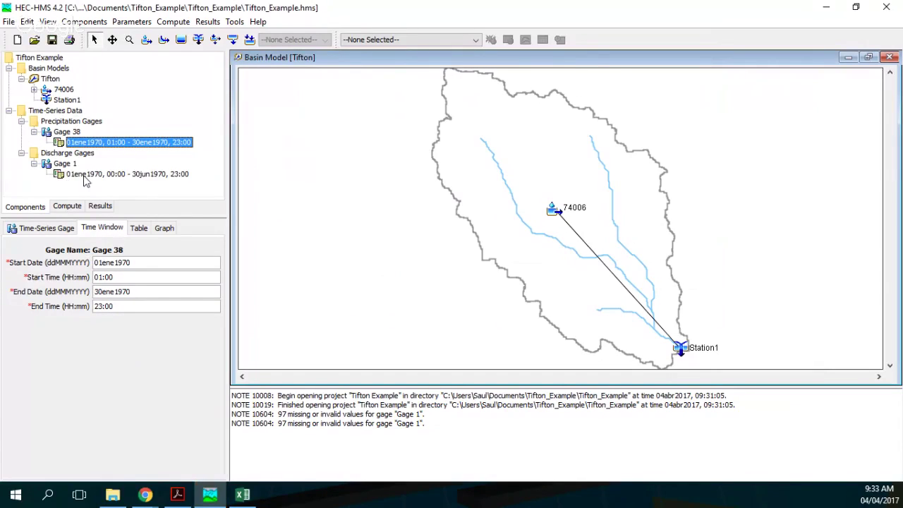
left_click(85, 176)
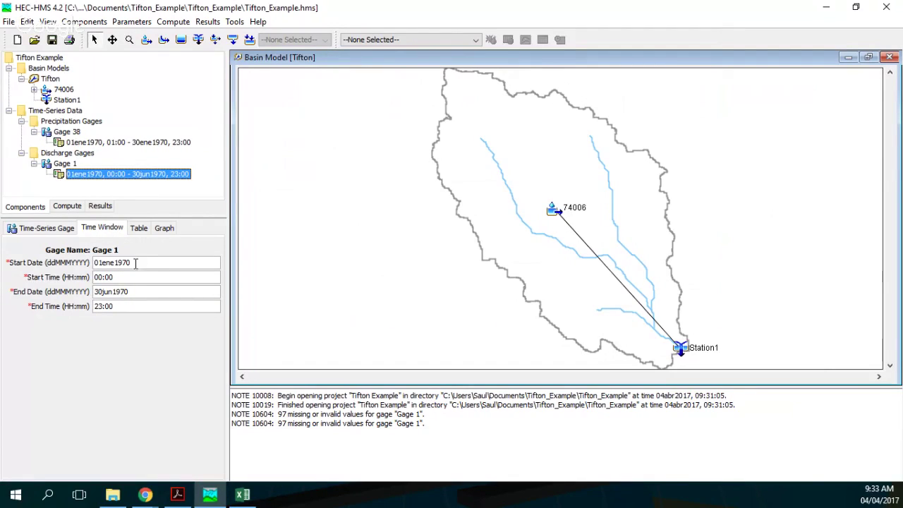
left_click(69, 163)
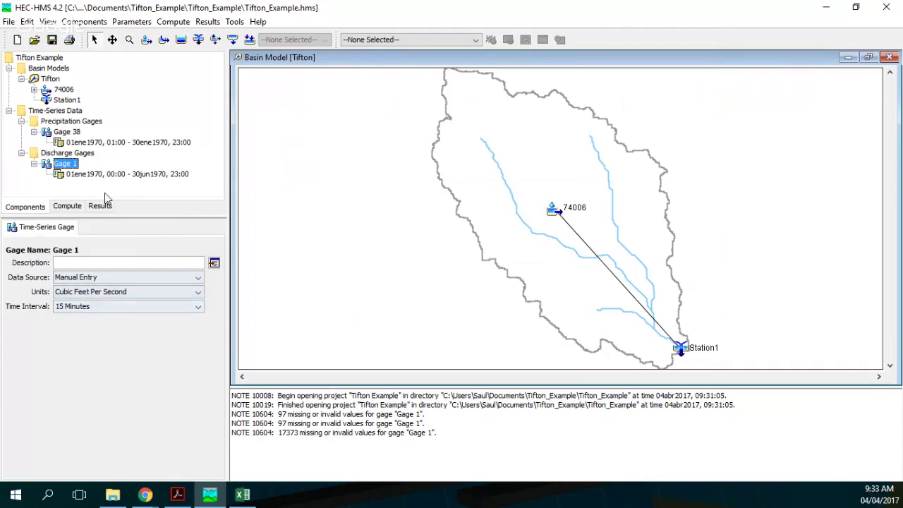
left_click(92, 176)
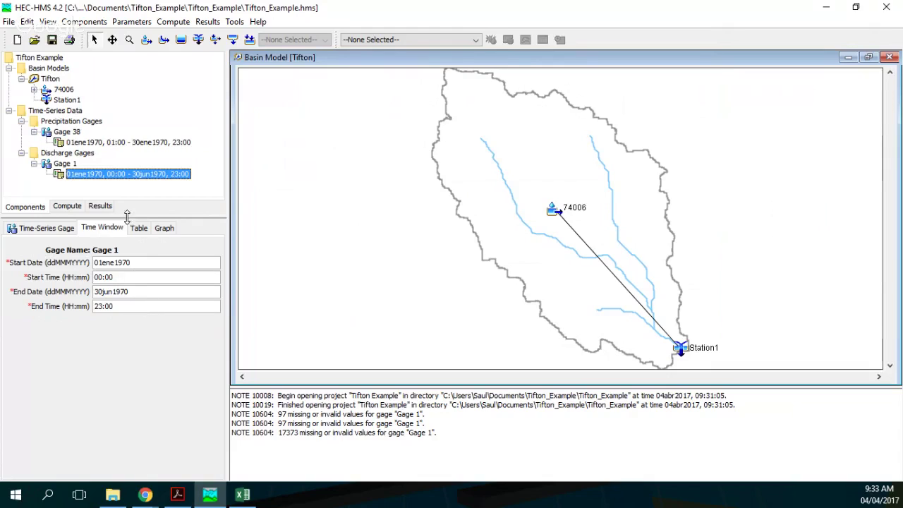
left_click(102, 262)
left_click_drag(102, 262, 118, 262)
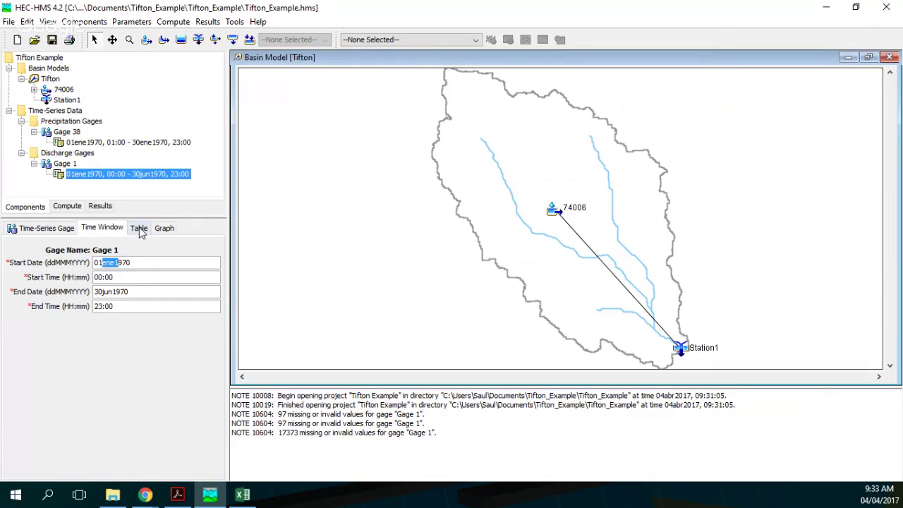
left_click(140, 232)
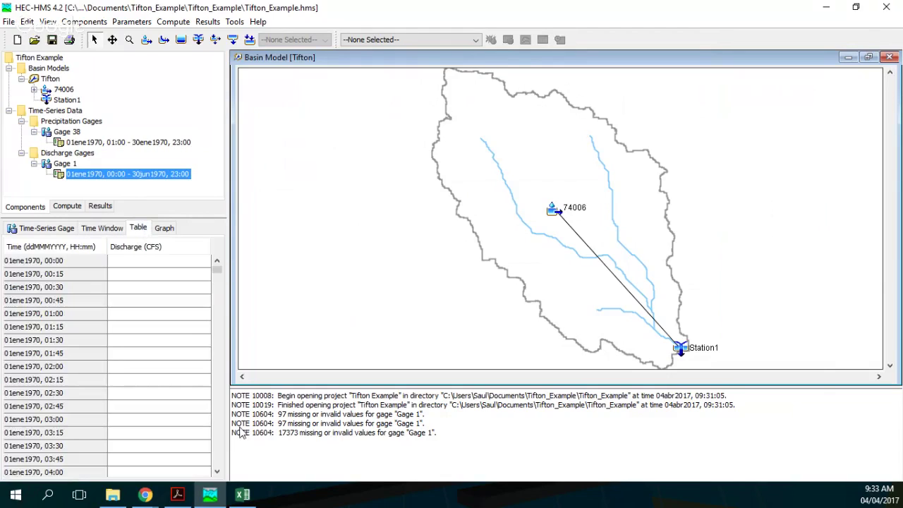
- Copy the Discharge (cfs) values in C3:C17371 of the gage 74006 sheet in Excel
left_click(242, 496)
left_click(474, 232)
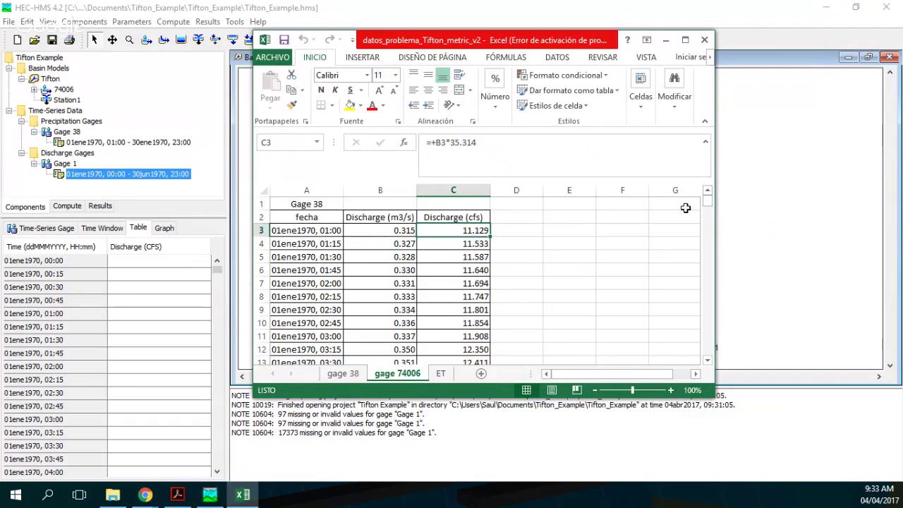
left_click_drag(707, 205, 691, 373)
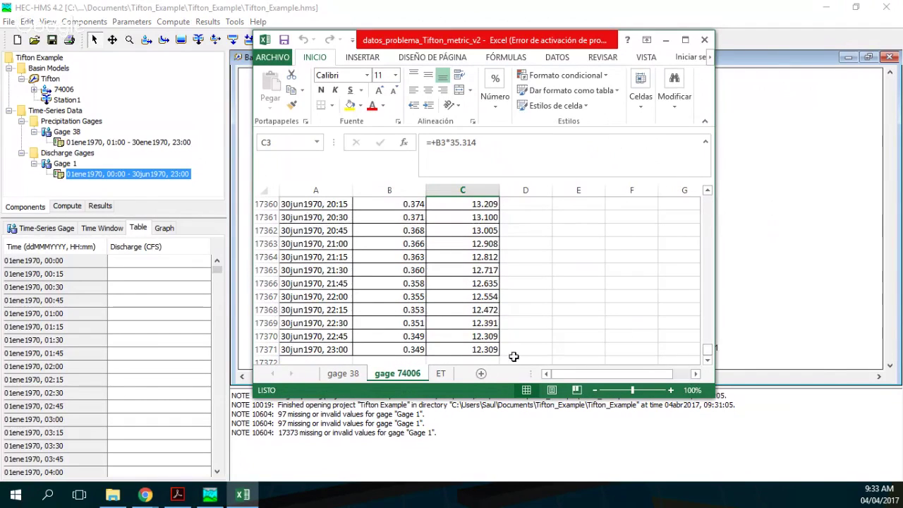
left_click(484, 351)
left_click_drag(484, 348, 477, 310)
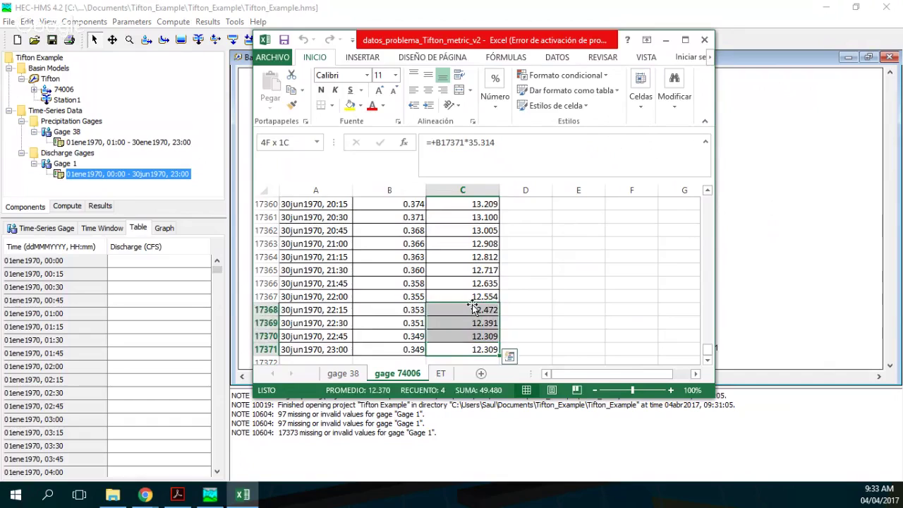
left_click_drag(706, 348, 708, 201)
left_click(463, 230, "shift")
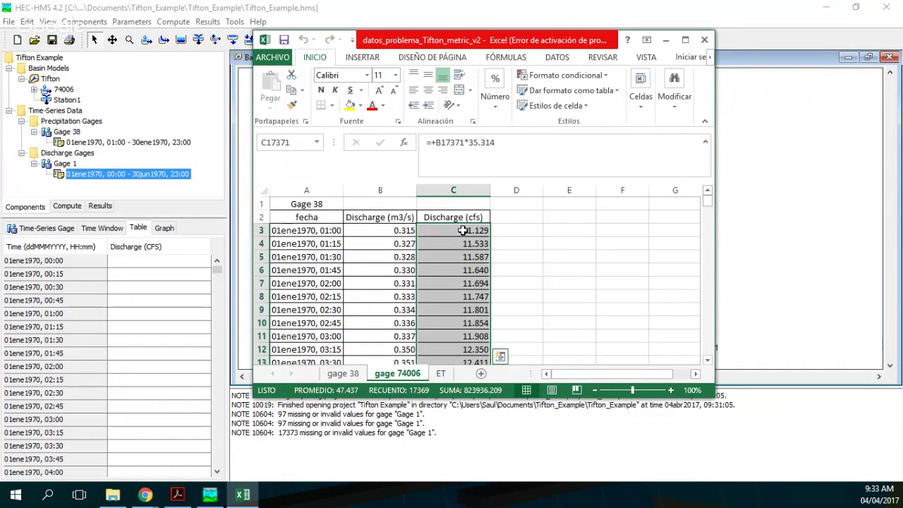
key("ctrl+c")
- Try to paste the copied discharges into Gage 1's table in HEC-HMS from 01ene1970, 00:00
left_click(181, 264)
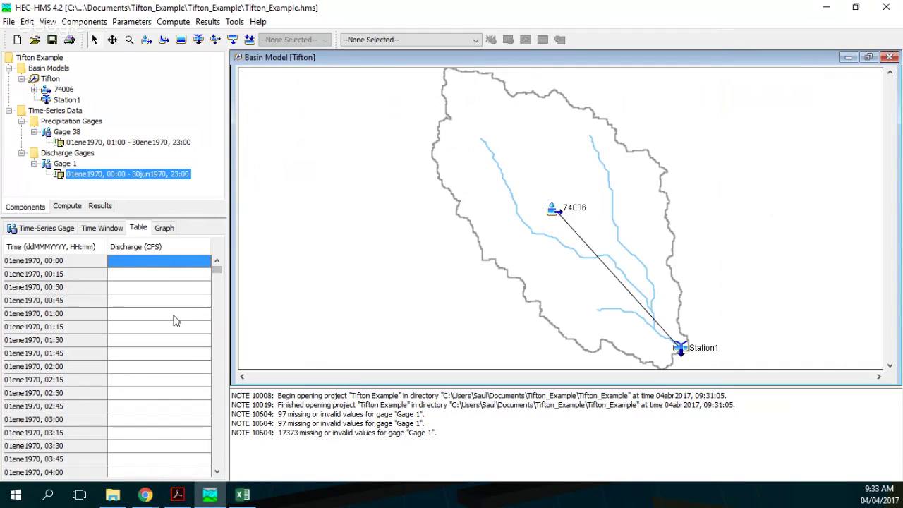
right_click(187, 265)
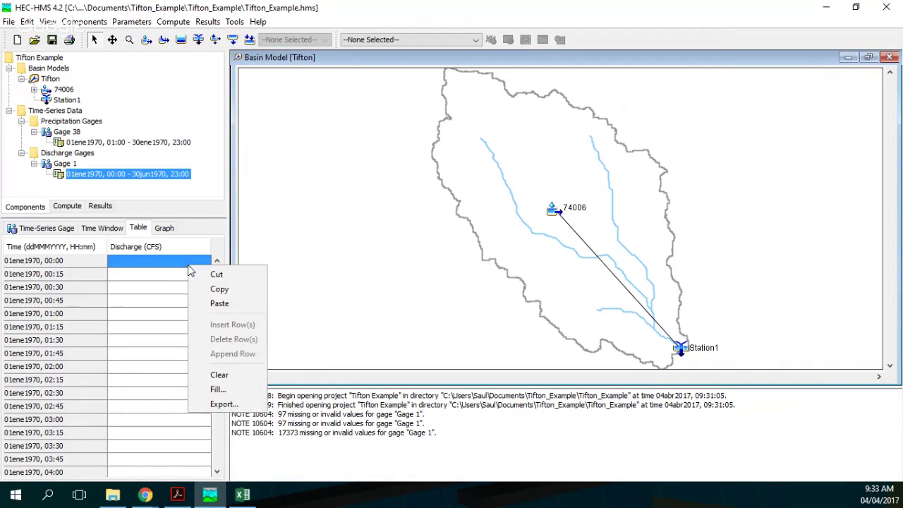
left_click(218, 290)
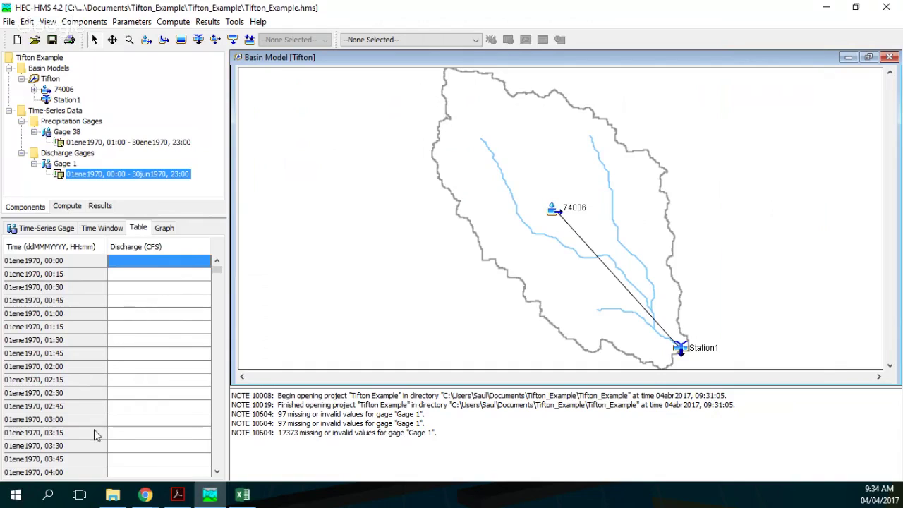
left_click(242, 496)
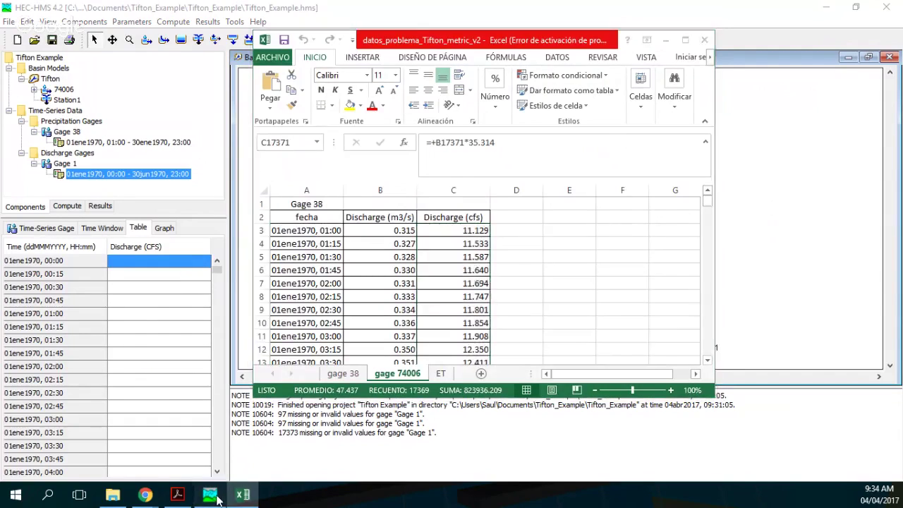
left_click(242, 496)
left_click(151, 302)
left_click(156, 275)
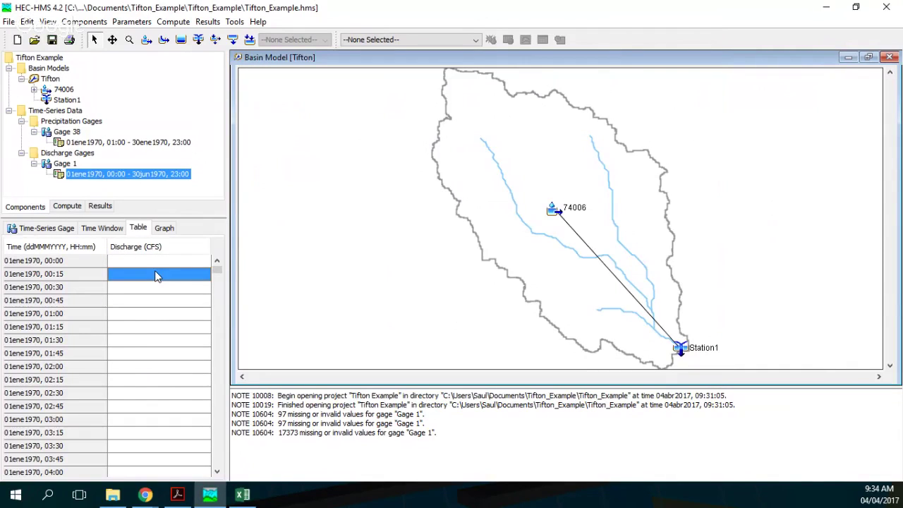
left_click(162, 261)
- Copy Excel's selected cfs values again, paste them into Gage 1's HEC-HMS table from 01ene1970, 00:00, and show the discharge graph
left_click(242, 496)
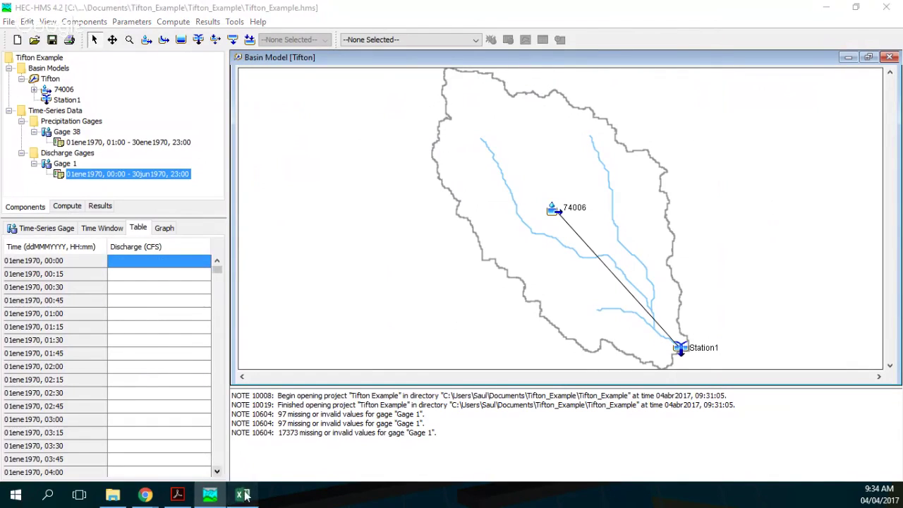
key("ctrl+c")
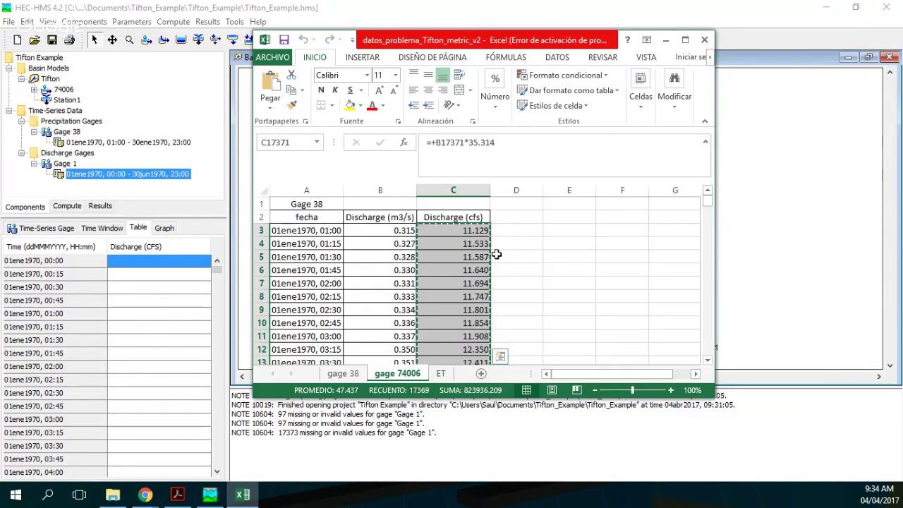
left_click(158, 265)
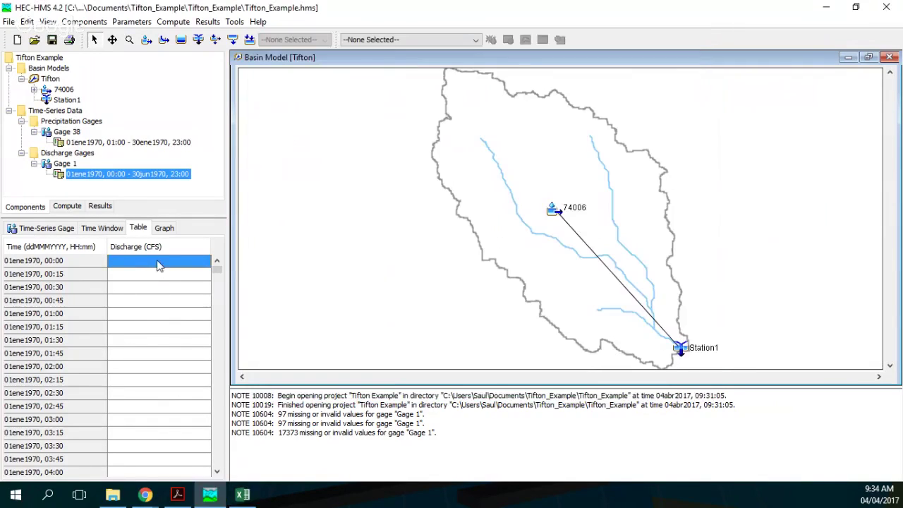
key("ctrl+v")
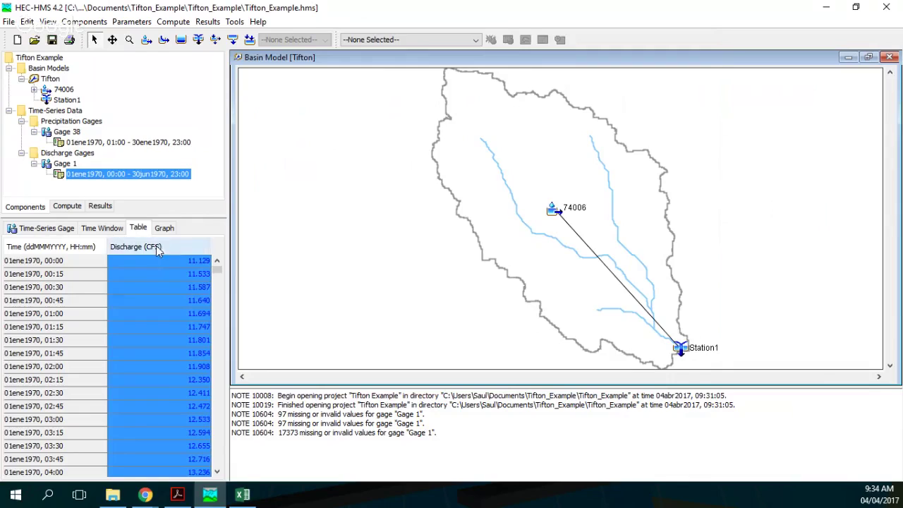
left_click(165, 228)
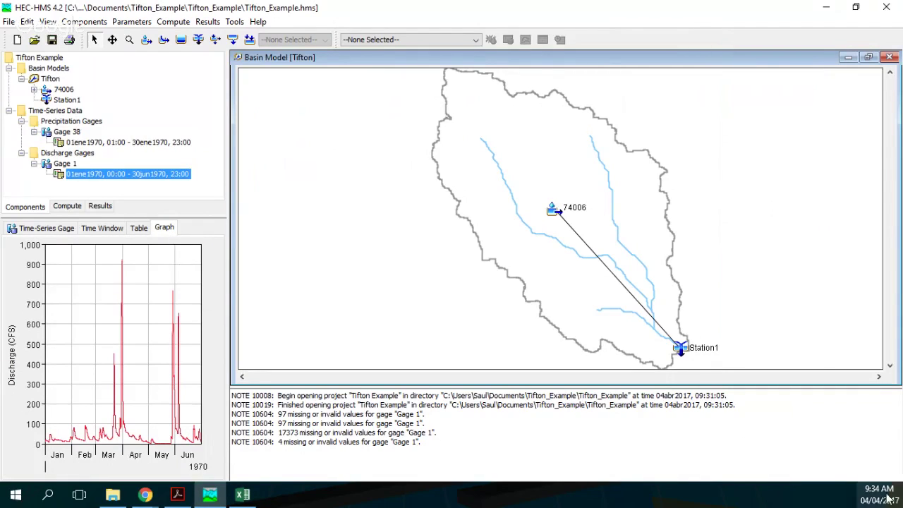
- Create a new meteorologic model named Met 1
left_click(177, 494)
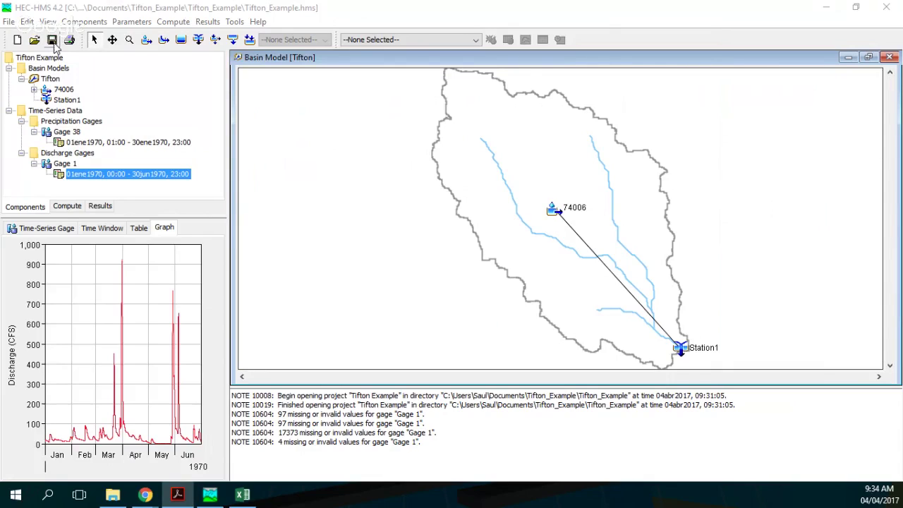
left_click(138, 24)
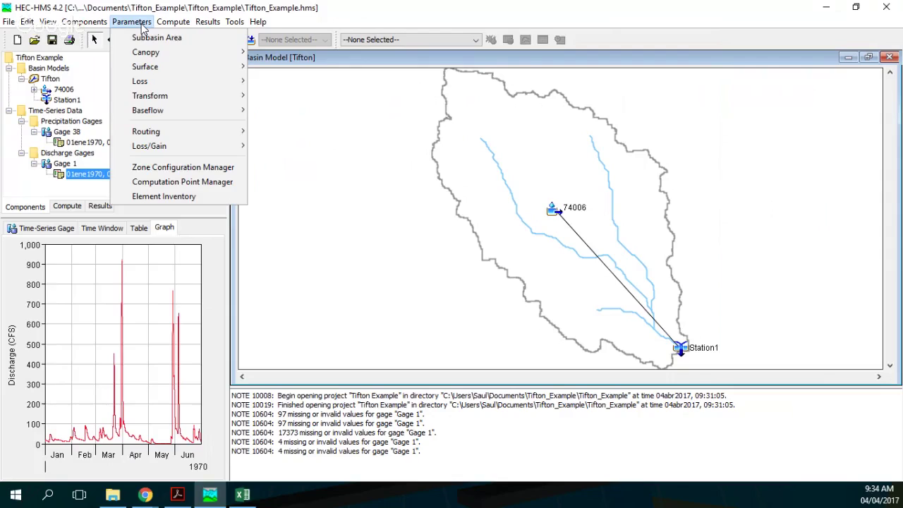
mouse_move(84, 22)
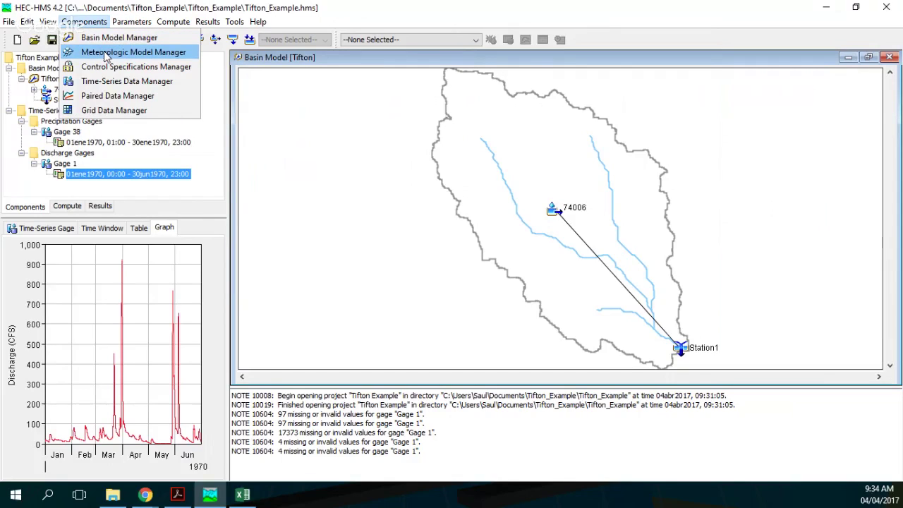
left_click(105, 53)
left_click(303, 141)
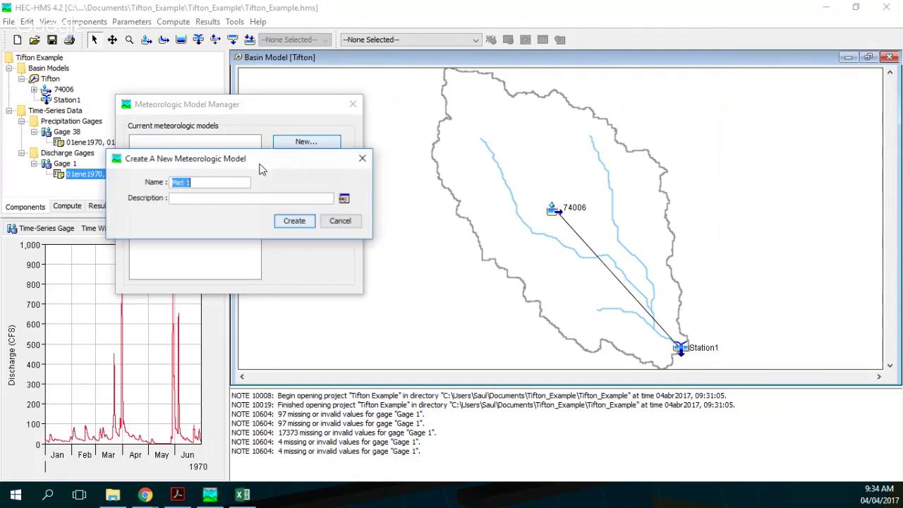
left_click(299, 224)
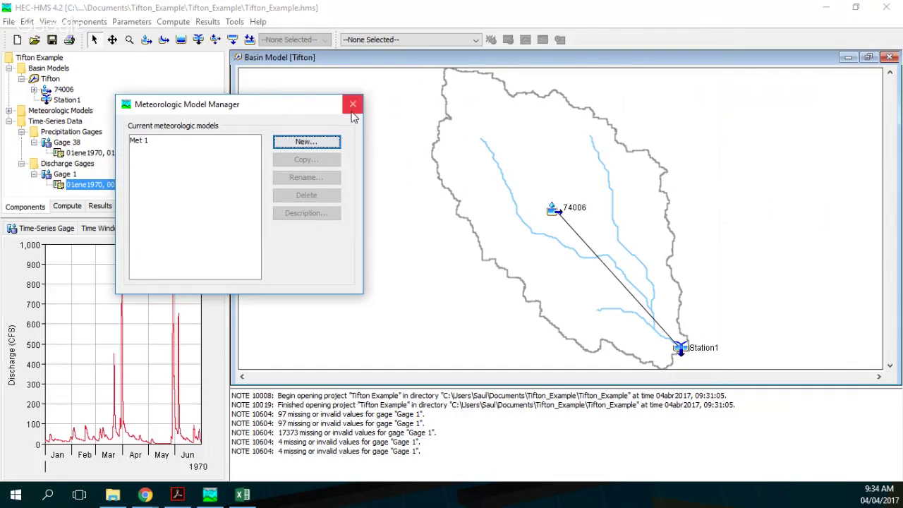
left_click(353, 105)
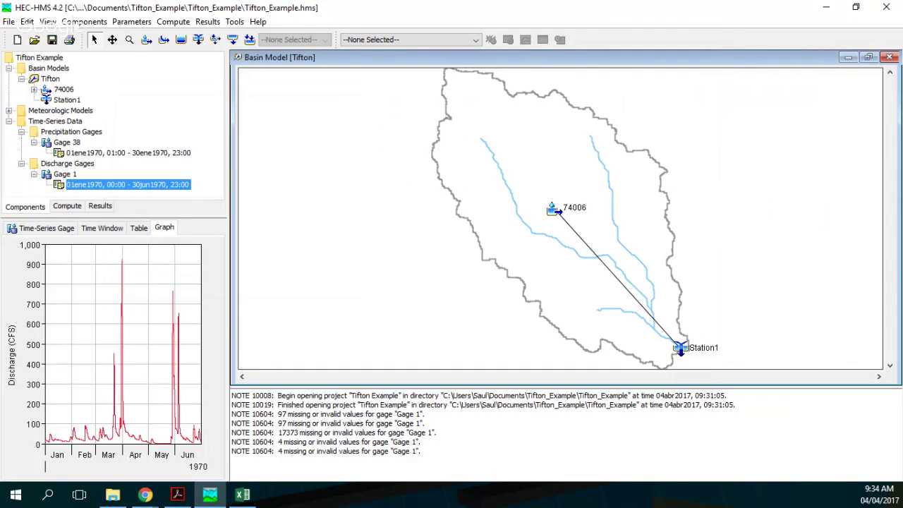
- Open meteorologic model Met 1 and set its evapotranspiration method to Monthly Average, accepting the method change
key("alt+Tab")
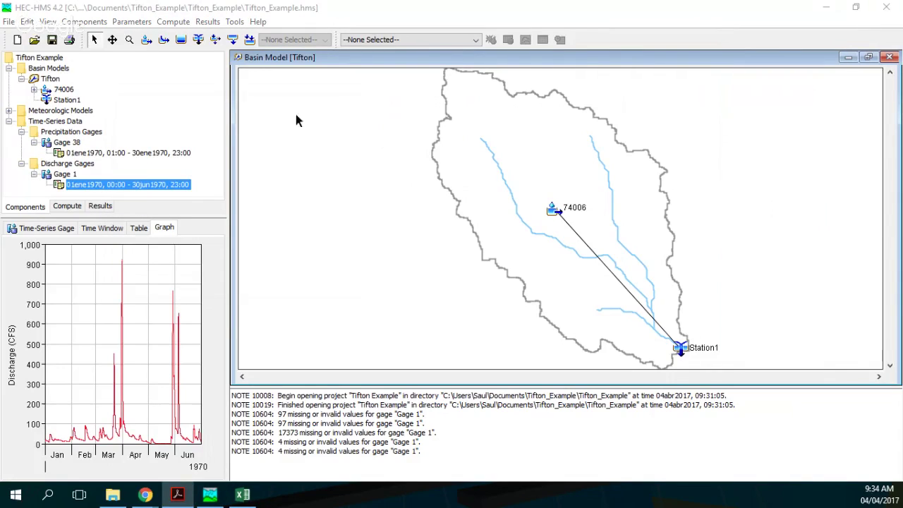
left_click(9, 111)
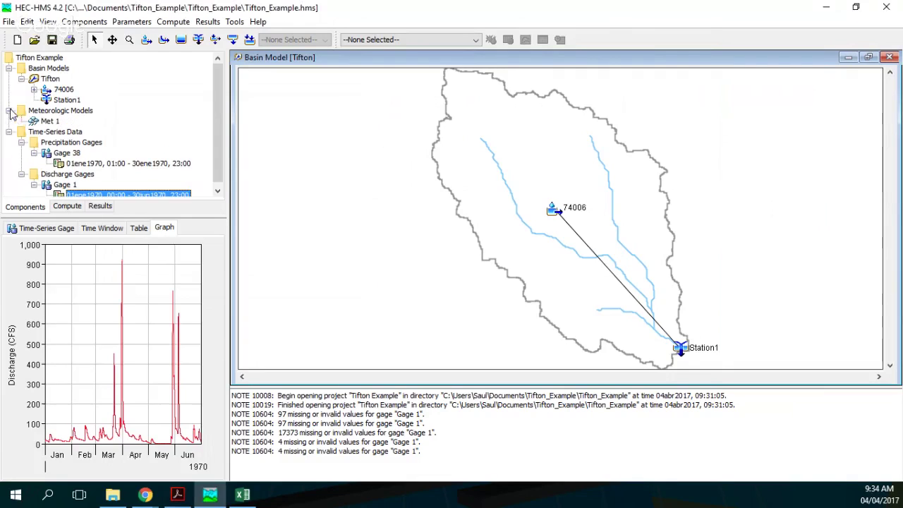
left_click(48, 121)
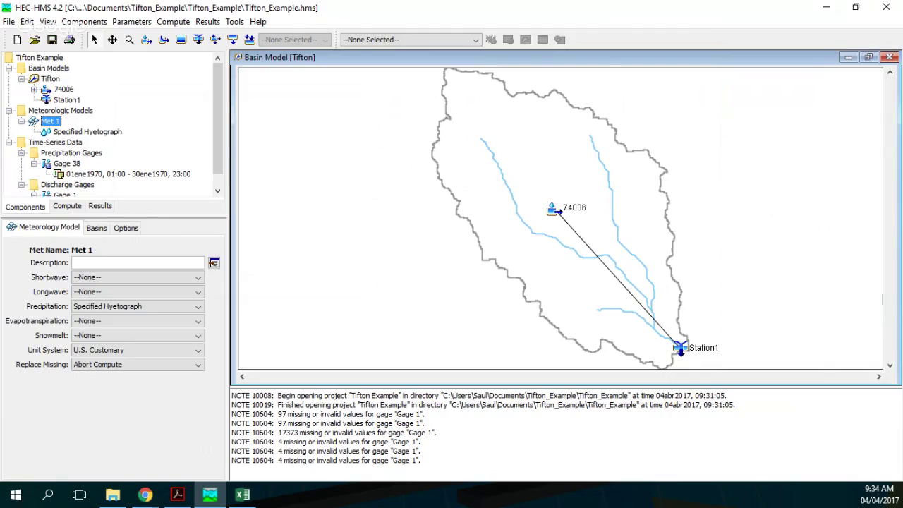
left_click(177, 494)
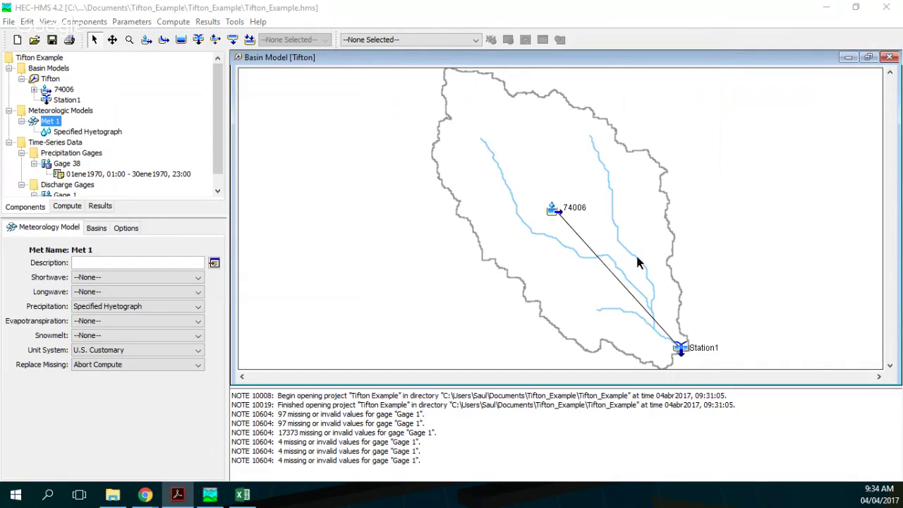
left_click(107, 321)
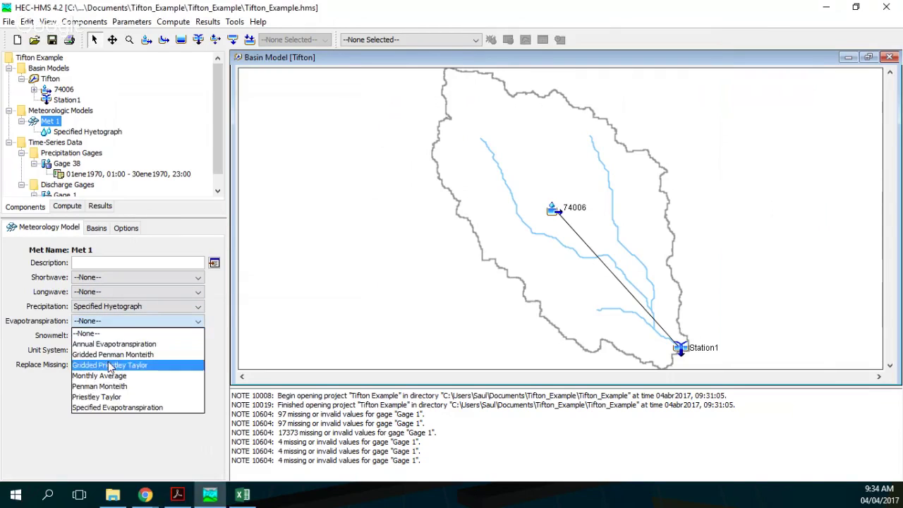
left_click(113, 407)
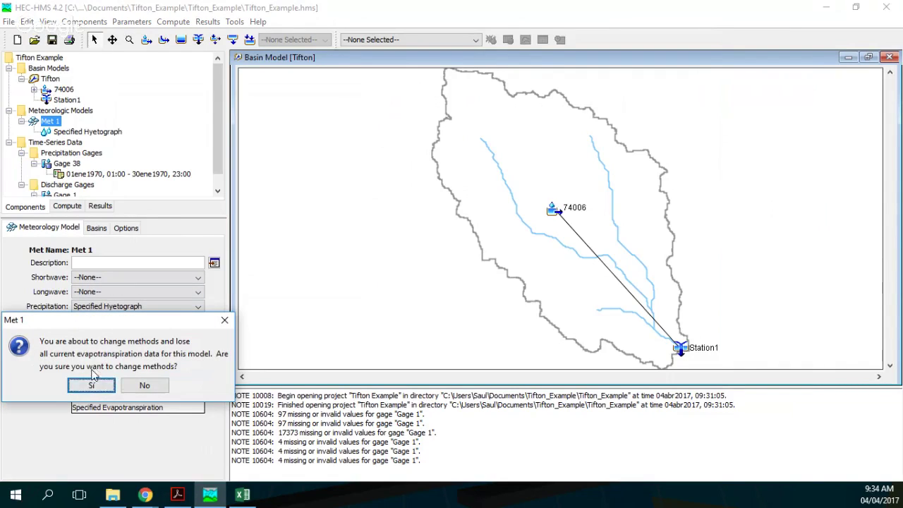
left_click(94, 384)
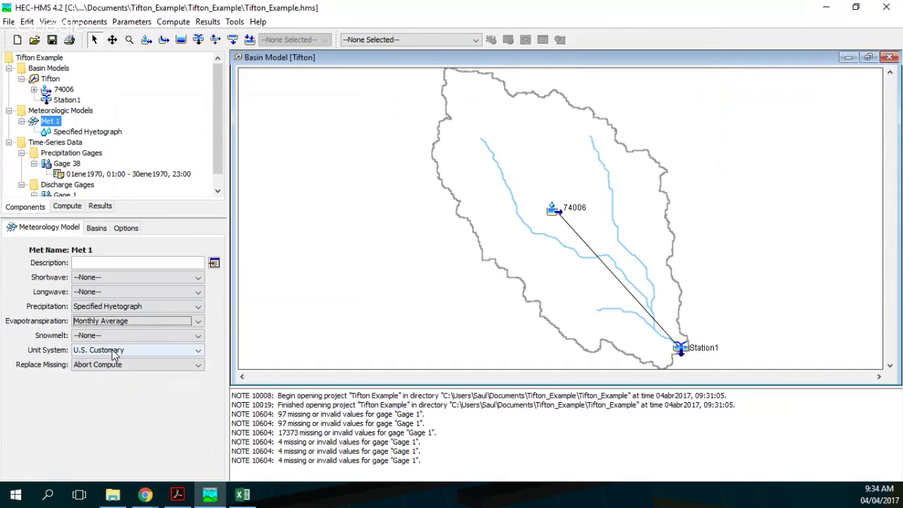
left_click(113, 354)
left_click(99, 359)
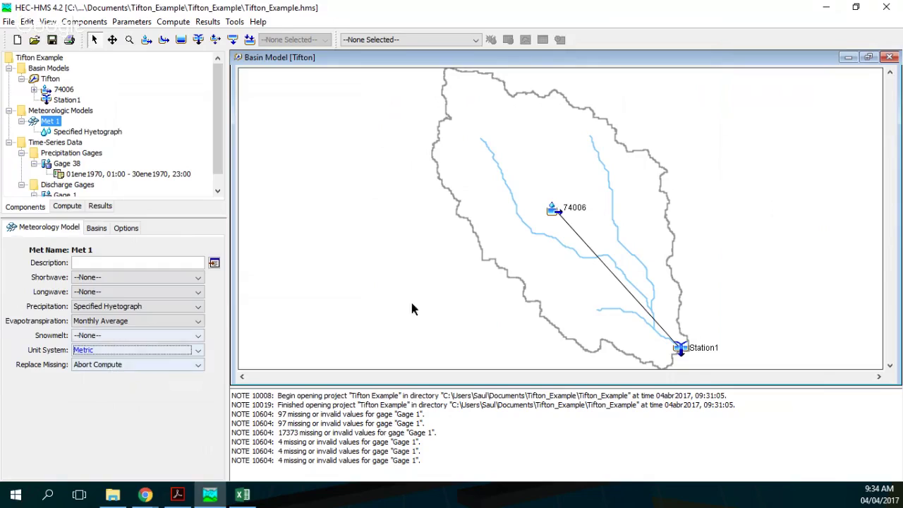
left_click(155, 349)
left_click(150, 371)
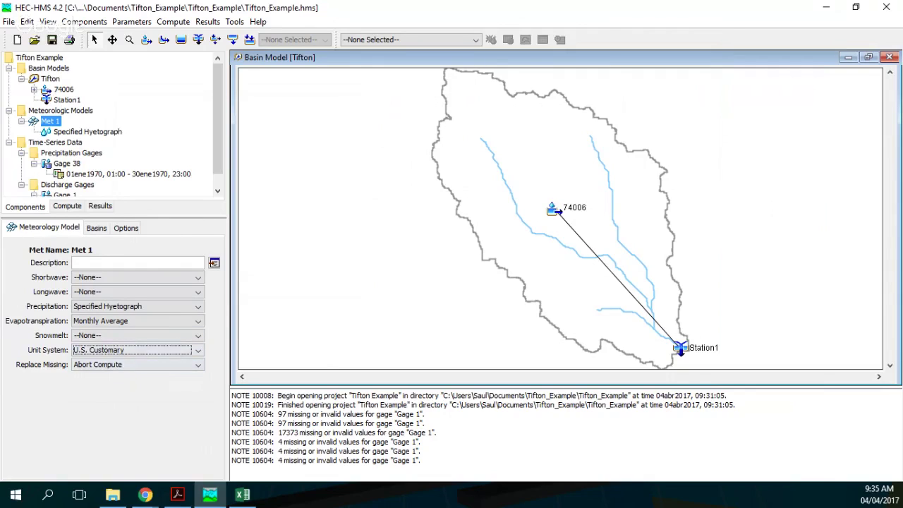
- Include the subbasins of the Tifton basin model in meteorologic model Met 1 and open the model's options
left_click(177, 495)
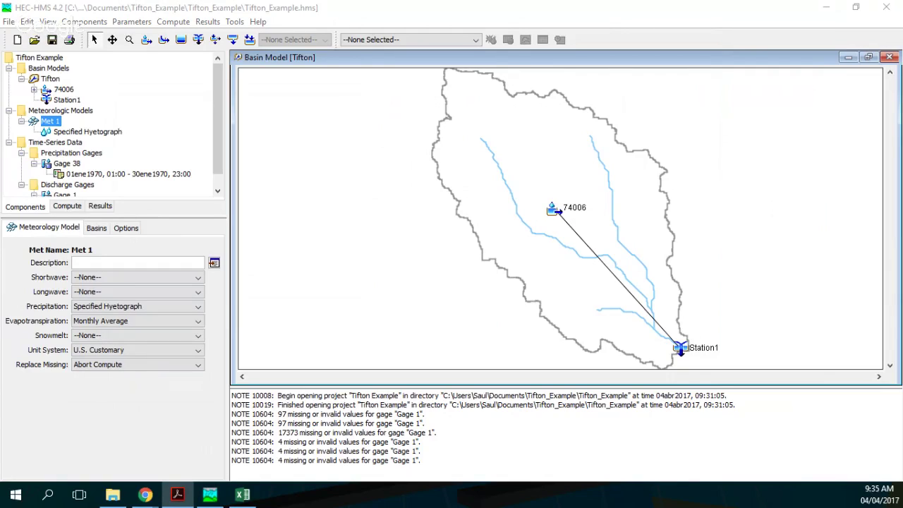
left_click(103, 229)
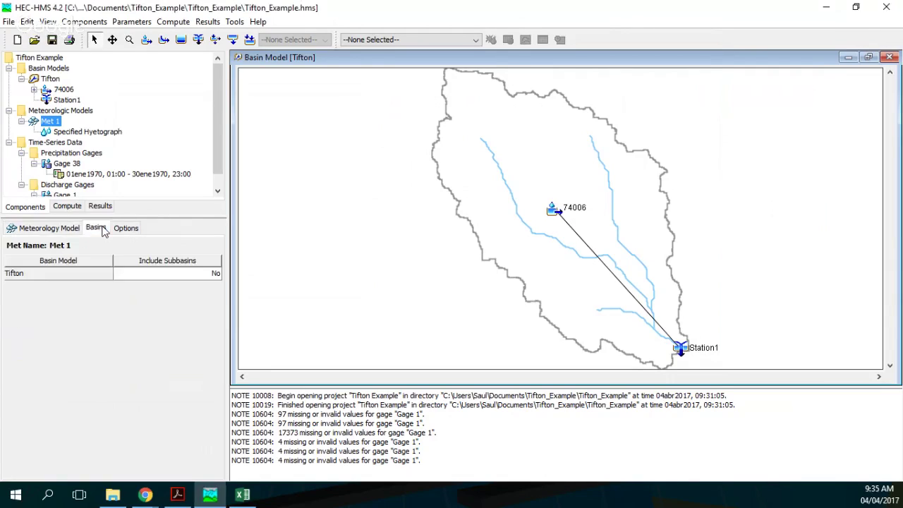
left_click(189, 273)
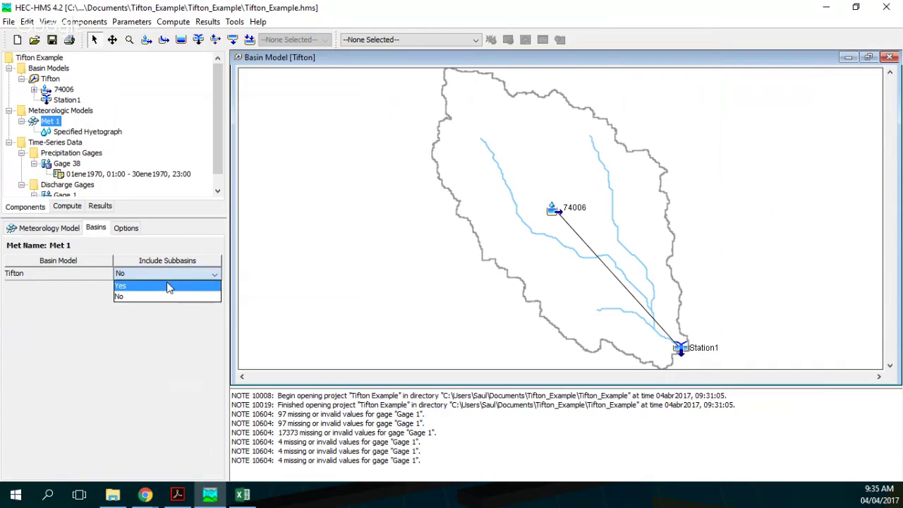
left_click(167, 287)
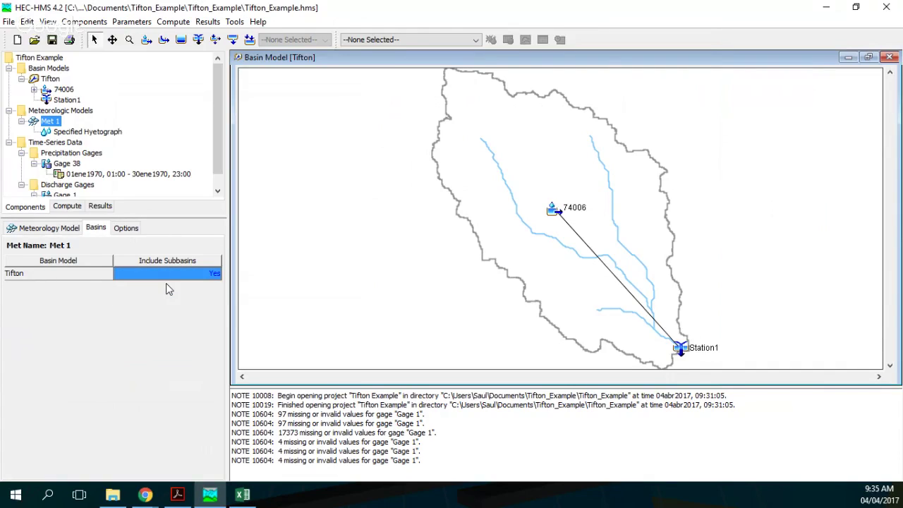
left_click(178, 494)
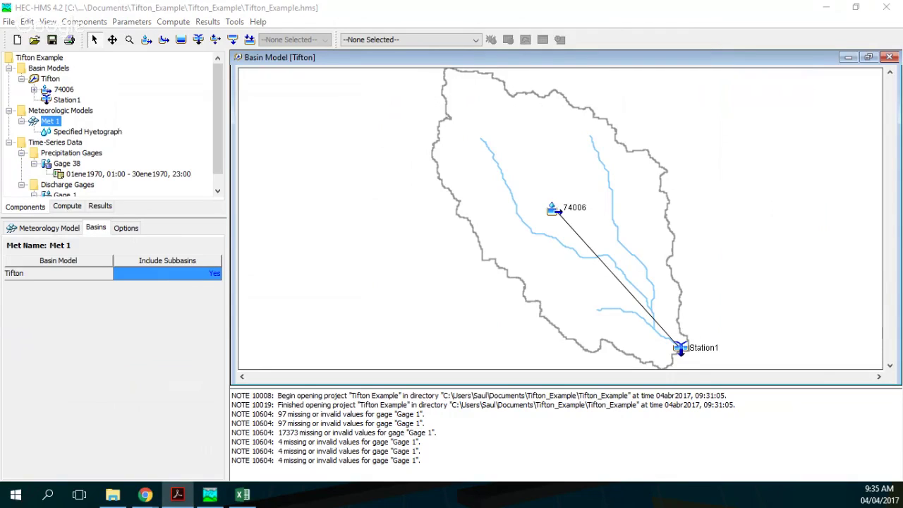
left_click(121, 229)
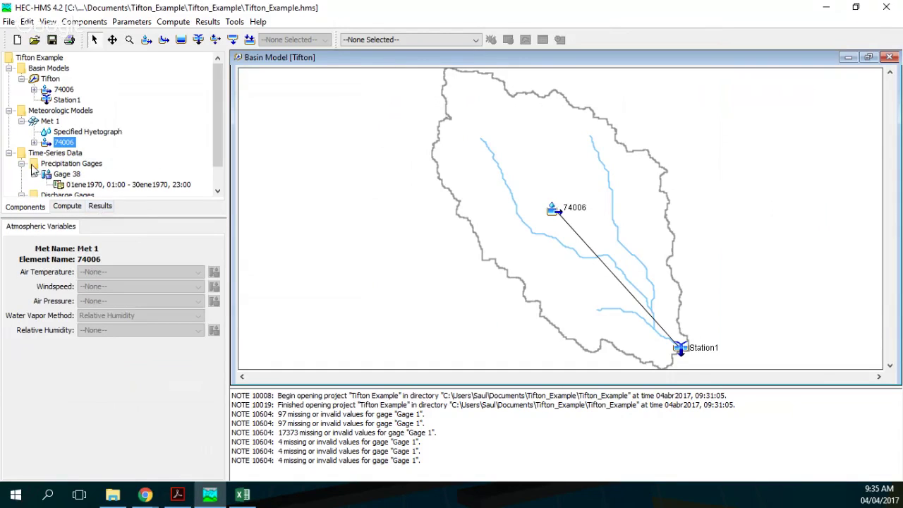
- Set the Total Override option of meteorologic model Met 1 to Yes
left_click(57, 123)
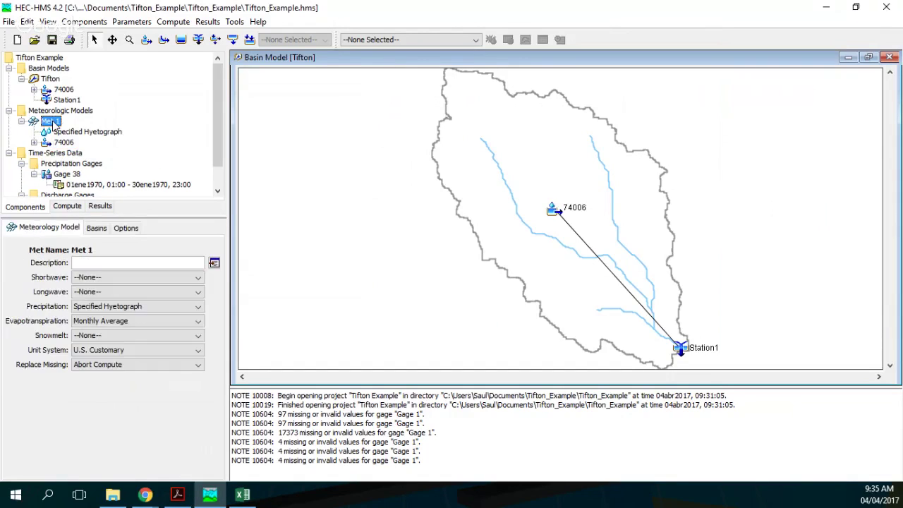
left_click(126, 231)
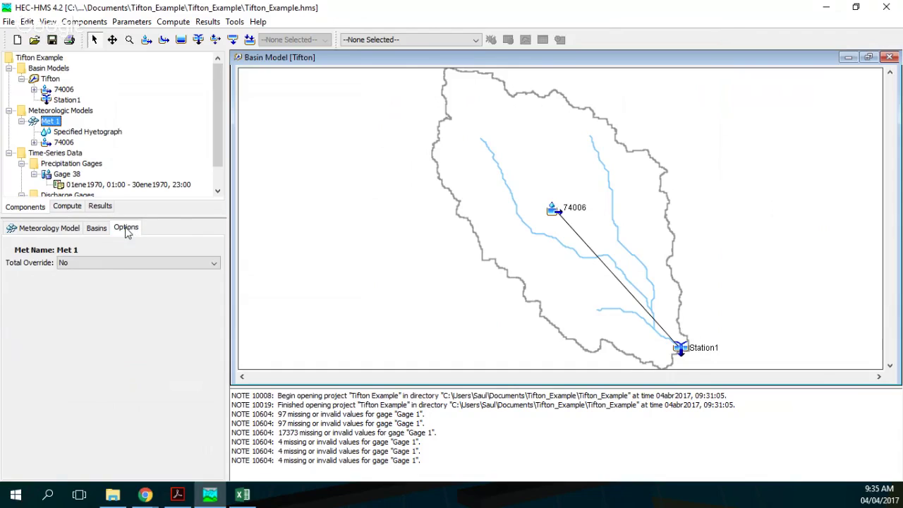
left_click(103, 263)
left_click(105, 274)
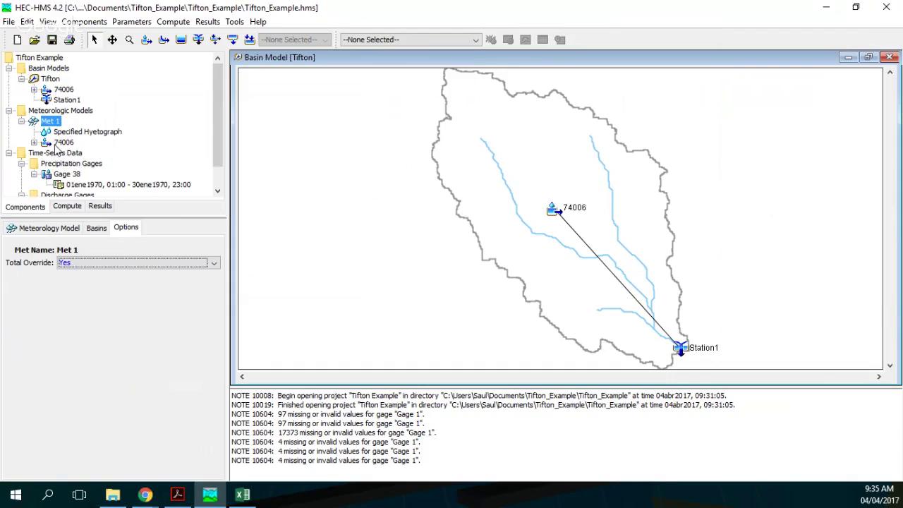
key("alt+Tab")
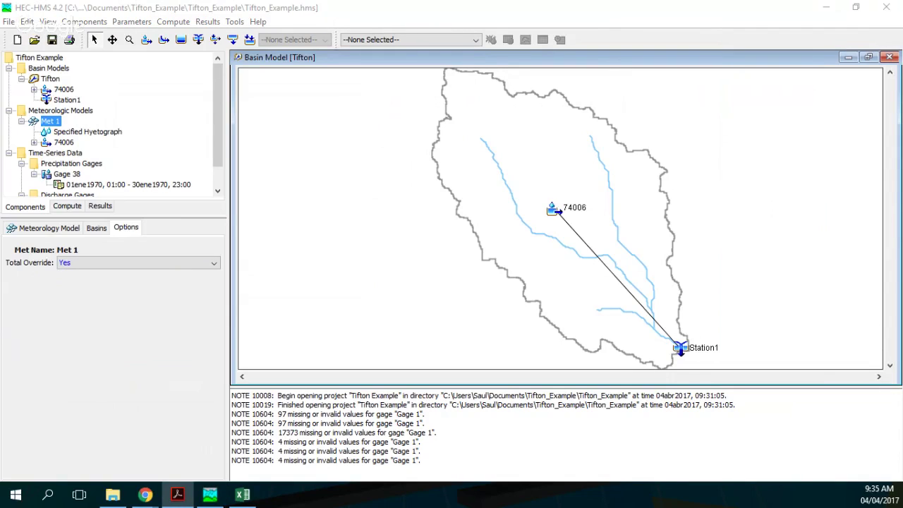
key("alt+Tab")
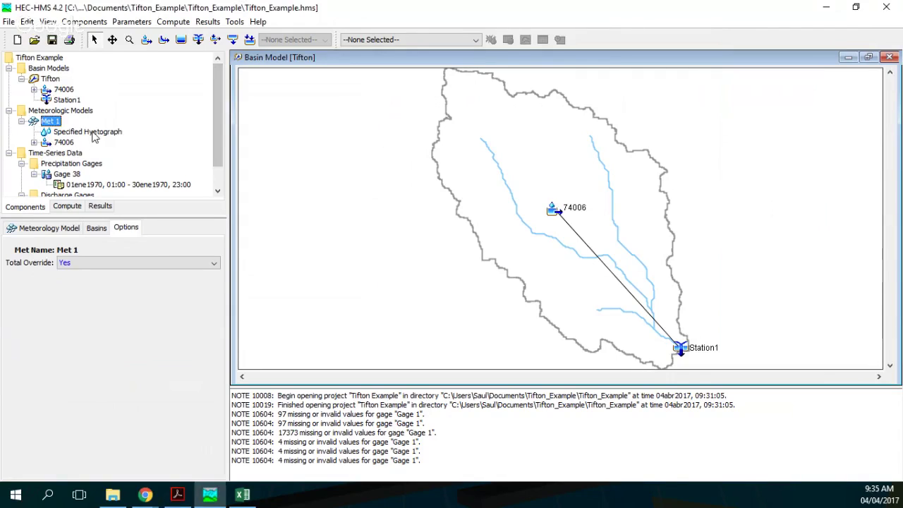
- Assign precipitation gage Gage 38 to subbasin 74006 in Met 1's specified hyetograph
left_click(92, 132)
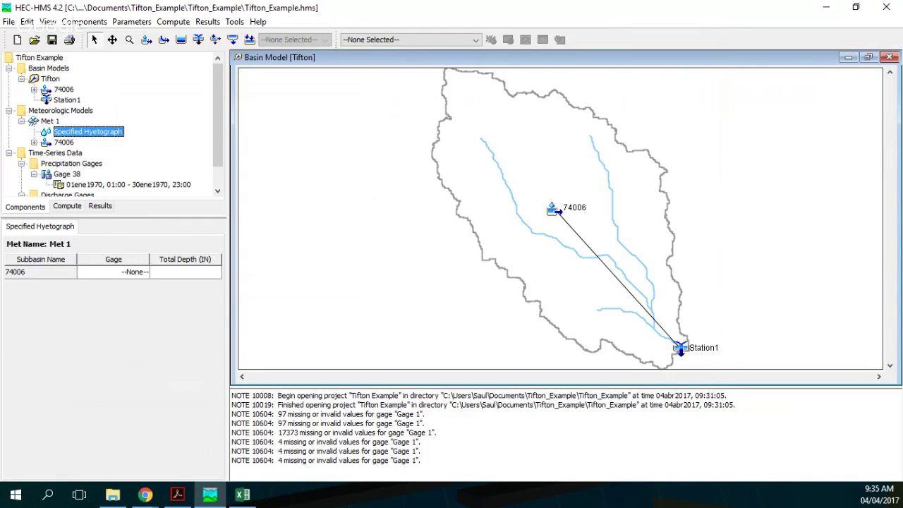
key("alt+Tab")
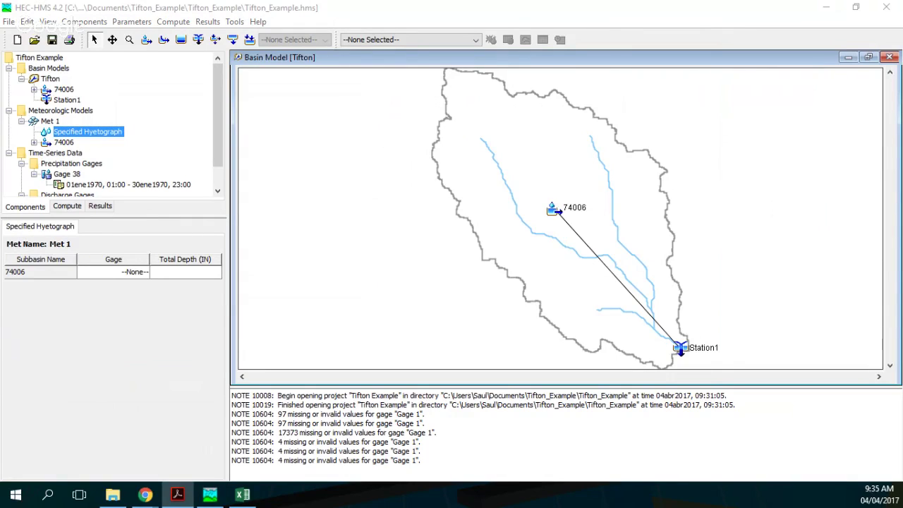
left_click(137, 275)
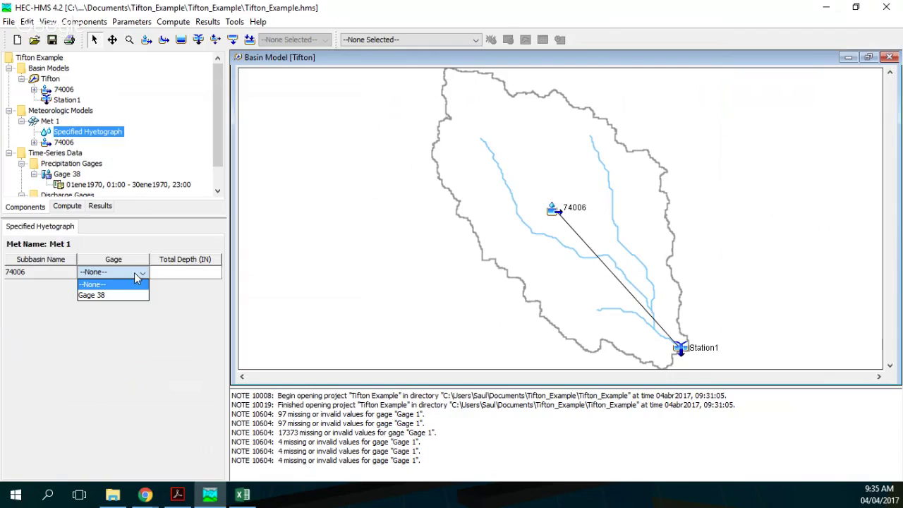
left_click(127, 294)
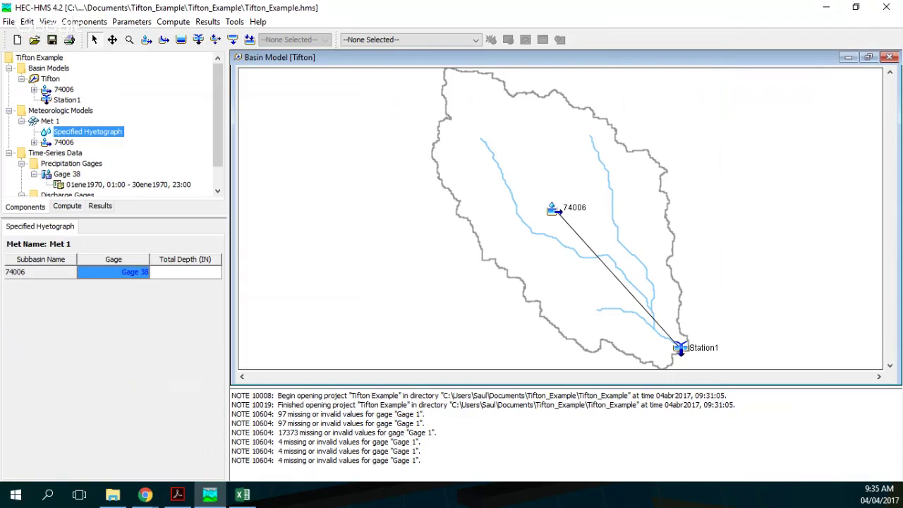
key("alt+Tab")
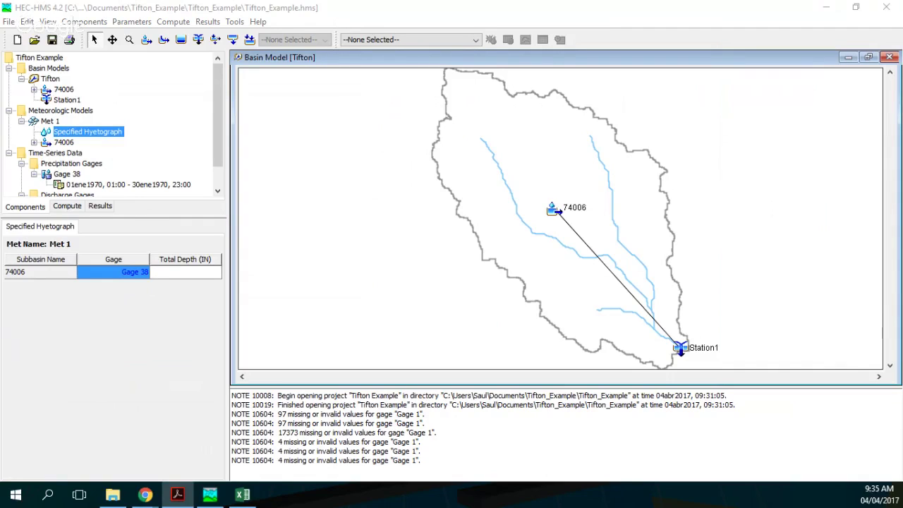
- Open subbasin 74006's Monthly Average evapotranspiration table, switch to Excel and copy the monthly rates and coefficients in C2:D13 of the ET sheet
left_click(34, 142)
left_click(88, 153)
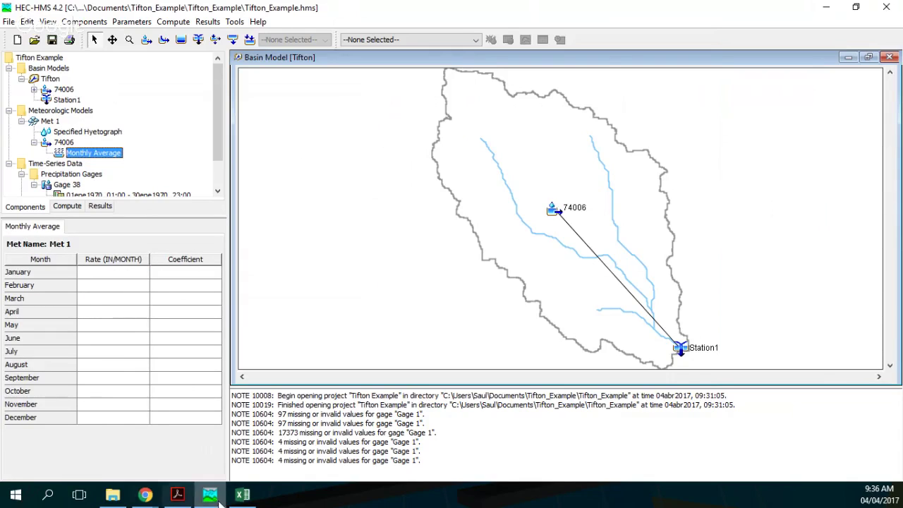
left_click(246, 498)
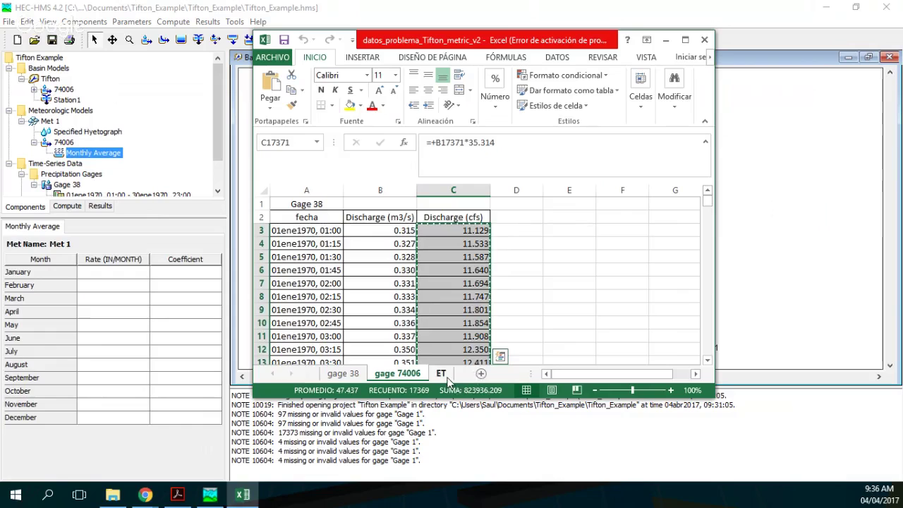
left_click(441, 373)
left_click(436, 206)
left_click_drag(440, 218, 487, 347)
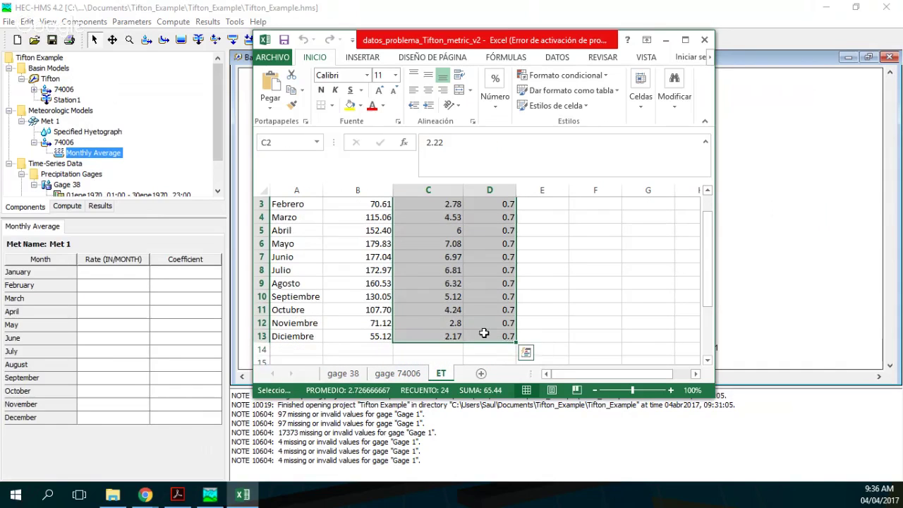
key("ctrl+c")
- Back in HEC-HMS, paste the copied rates and 0.7 coefficients into the Monthly Average table, starting at January's rate
left_click(141, 275)
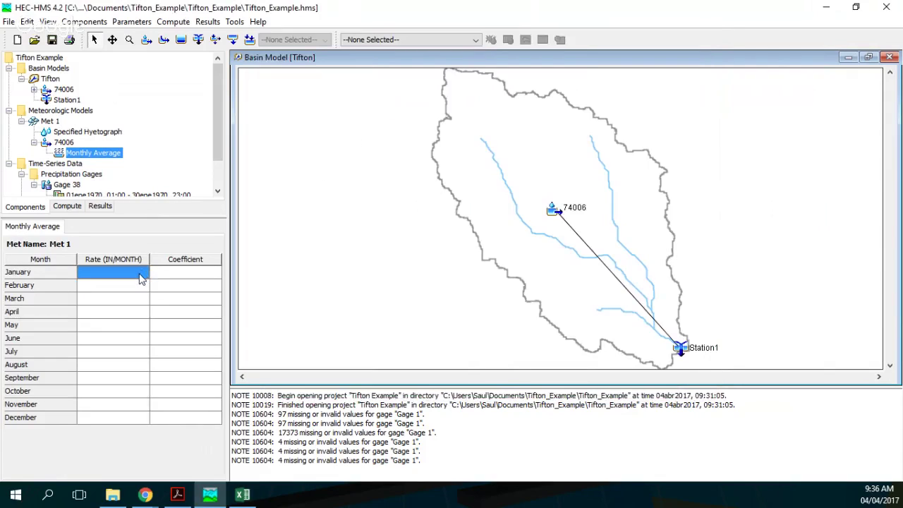
key("ctrl+v")
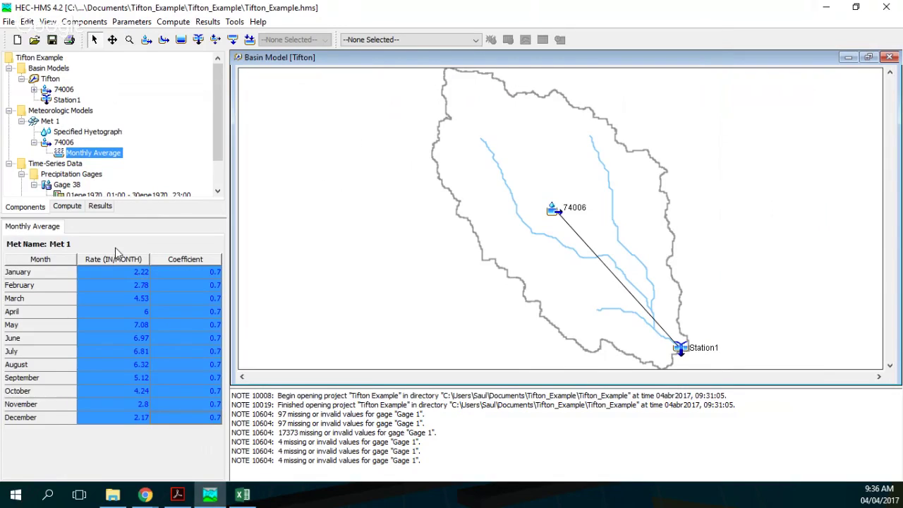
left_click(177, 493)
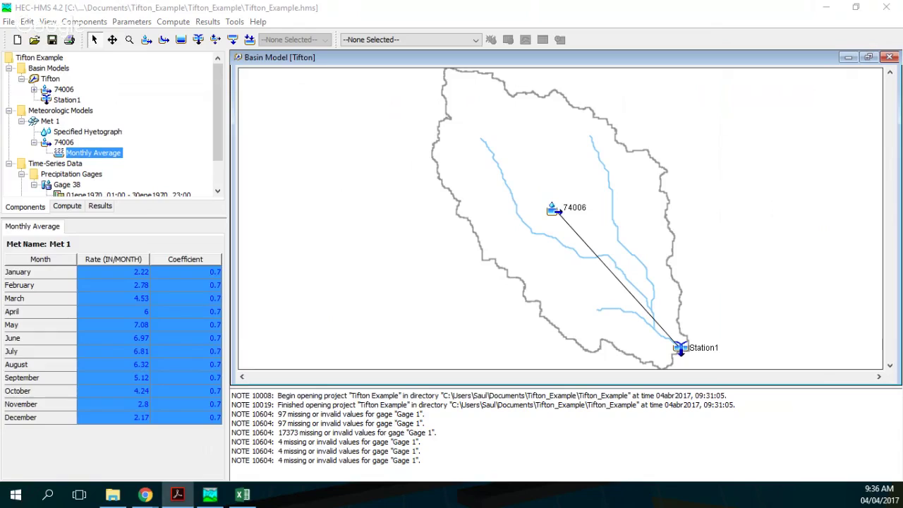
left_click(140, 161)
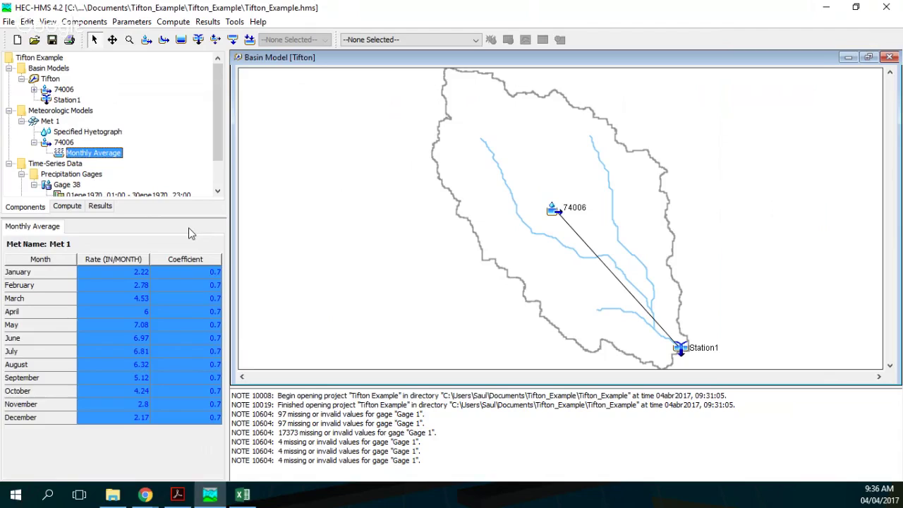
- Create a new control specifications component named "Jan1-Jun30 1970" and close its manager
left_click(86, 24)
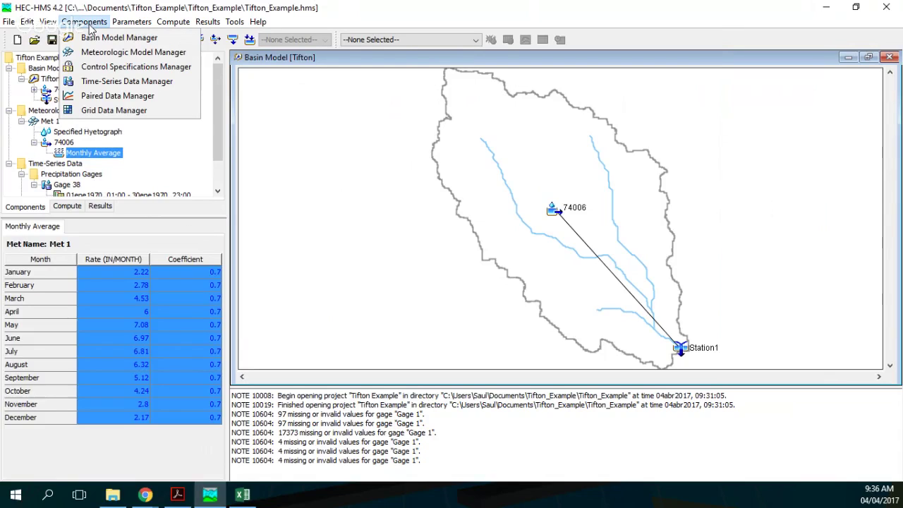
left_click(86, 68)
left_click(305, 143)
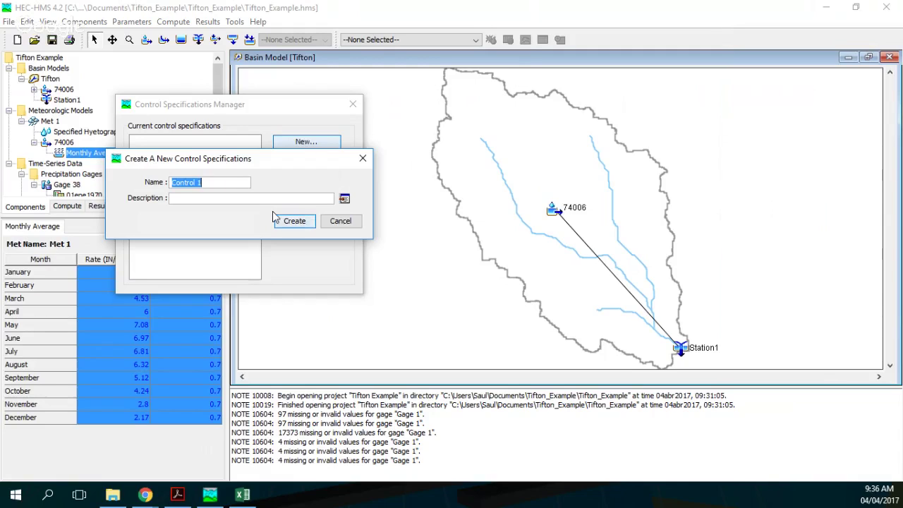
type("Jan1-Jun30 1970")
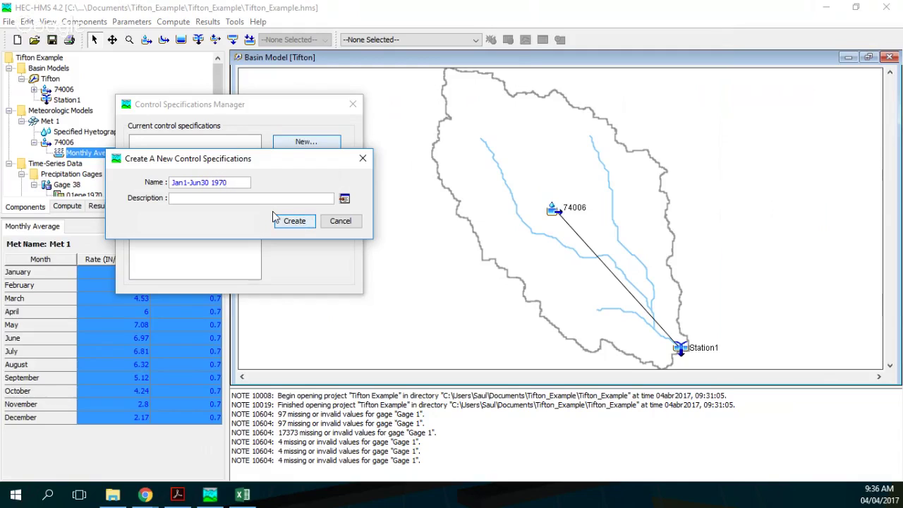
left_click(292, 220)
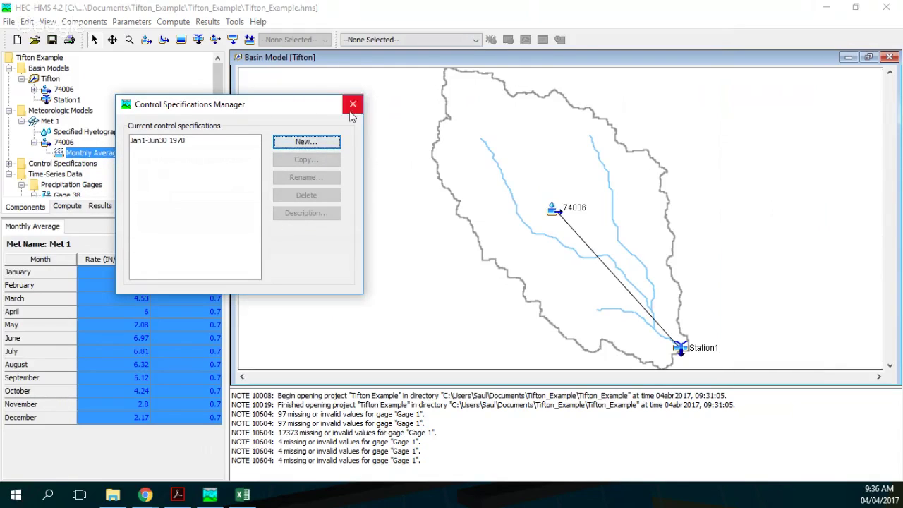
left_click(353, 105)
- Open the Jan1-Jun30 1970 control specifications and enter 01ene1970 as the start date
left_click(9, 163)
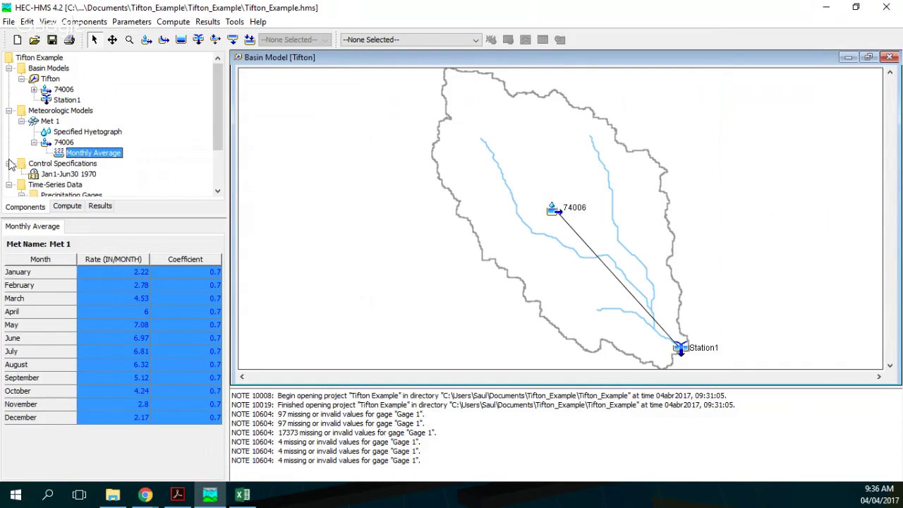
left_click(68, 174)
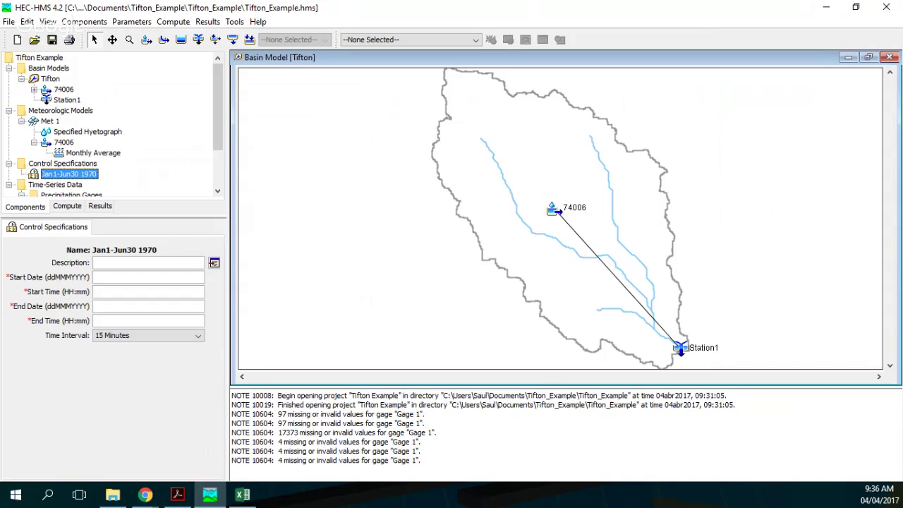
left_click(902, 332)
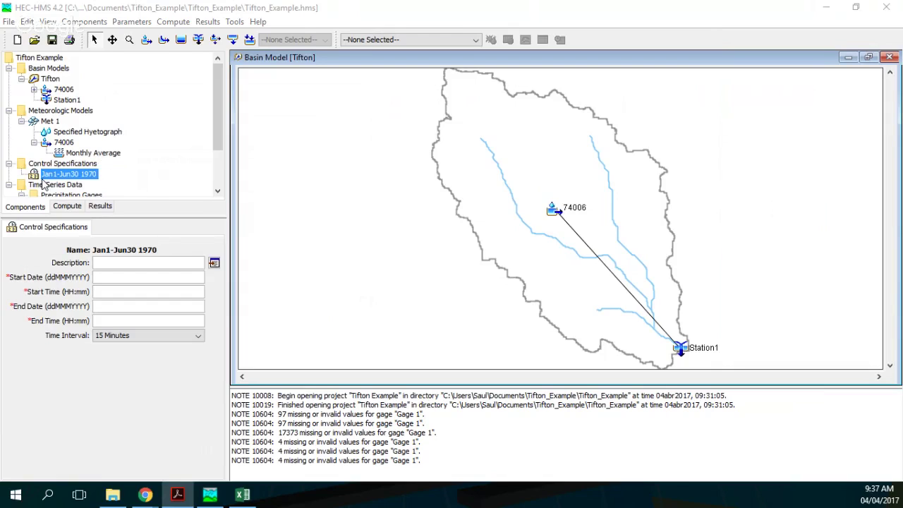
left_click(158, 277)
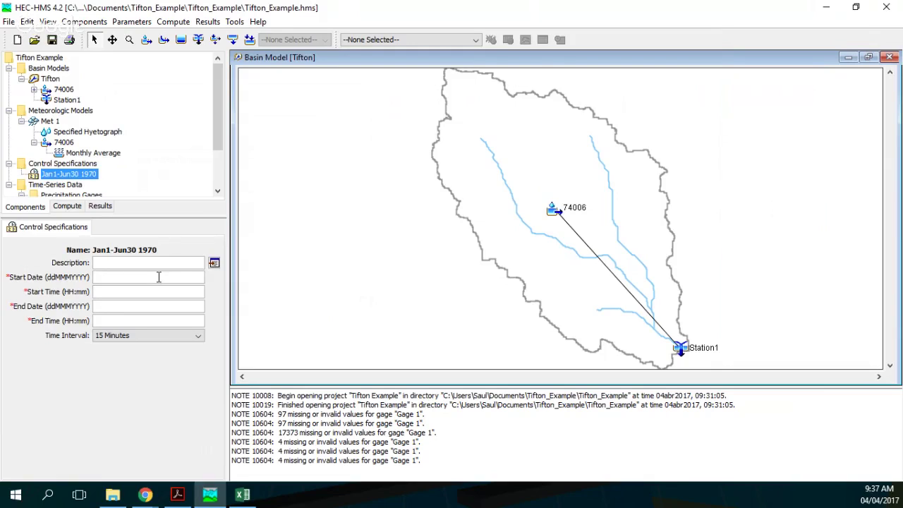
type("01ene1970")
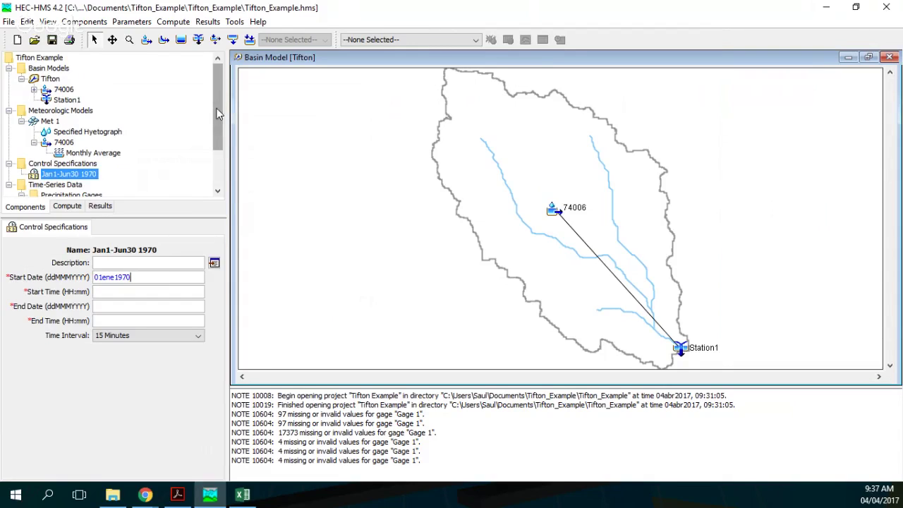
- Copy the start date 01ene1970 from Gage 38's time window and paste it as the start date of the Jan1-Jun30 1970 control specifications
left_click_drag(215, 105, 219, 151)
left_click(164, 158)
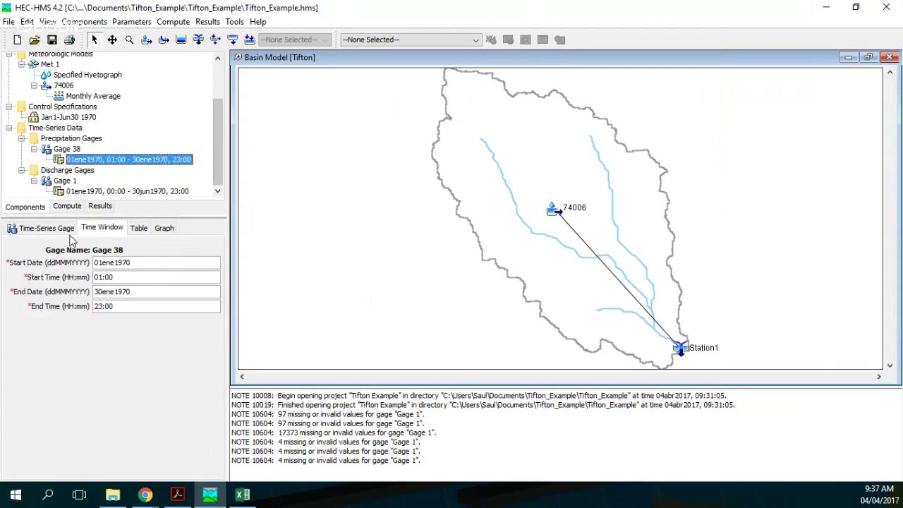
left_click_drag(134, 262, 67, 260)
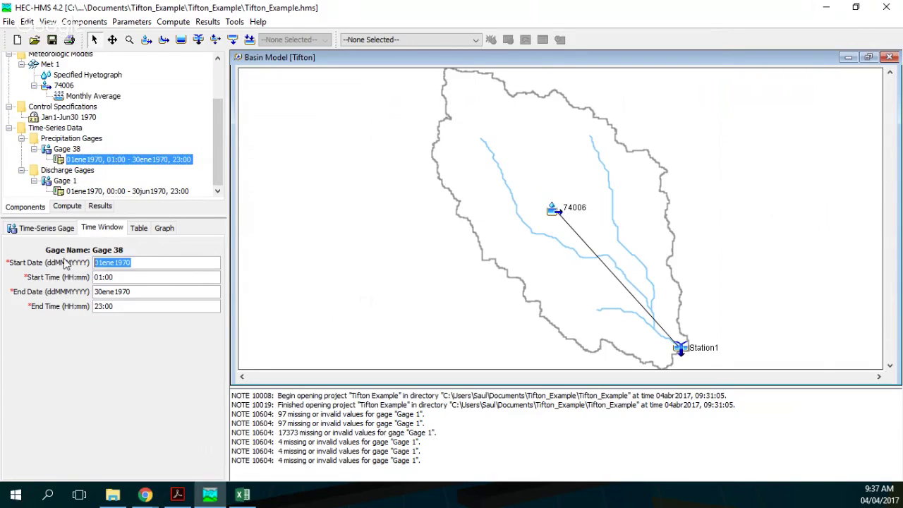
left_click(71, 117)
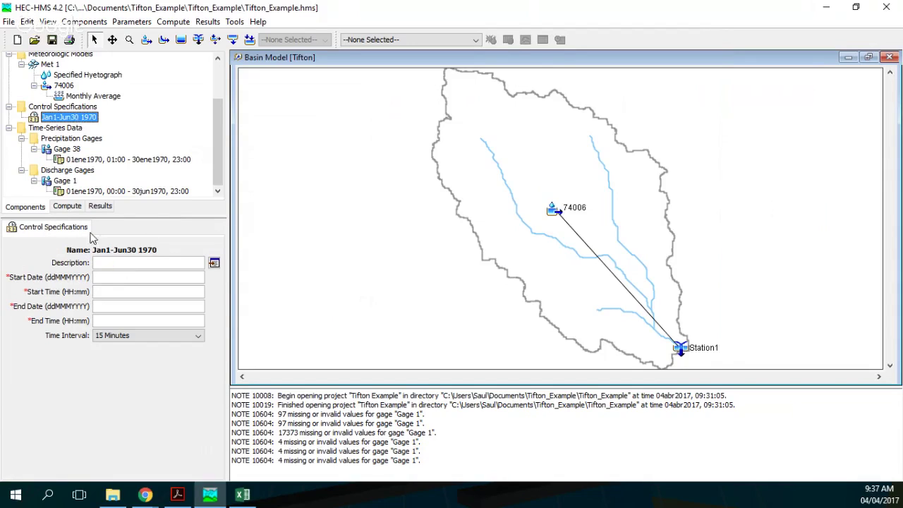
left_click(106, 277)
key("ctrl+v")
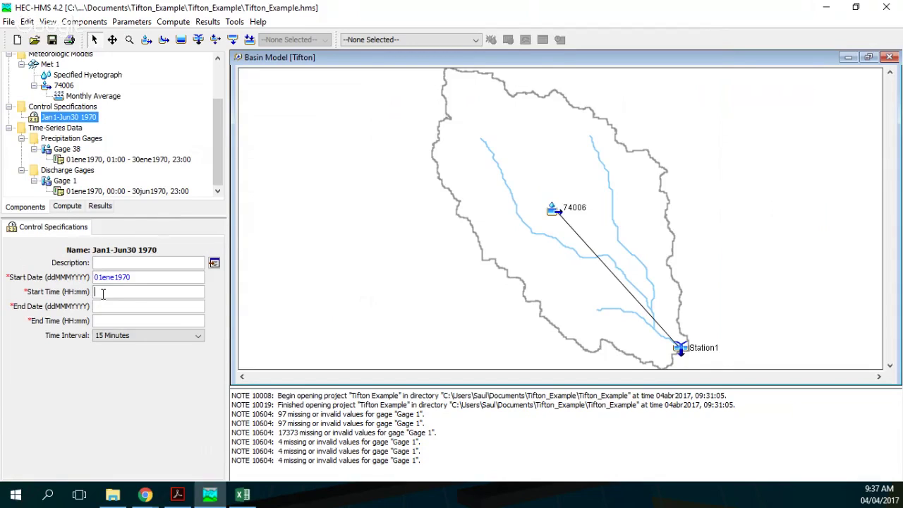
- Set the control specifications' start time to 01:00, end date to 30jun1970 and end time to 01:00
type("01:00")
left_click(115, 308)
type("30jun1970")
left_click(120, 323)
type("01:00")
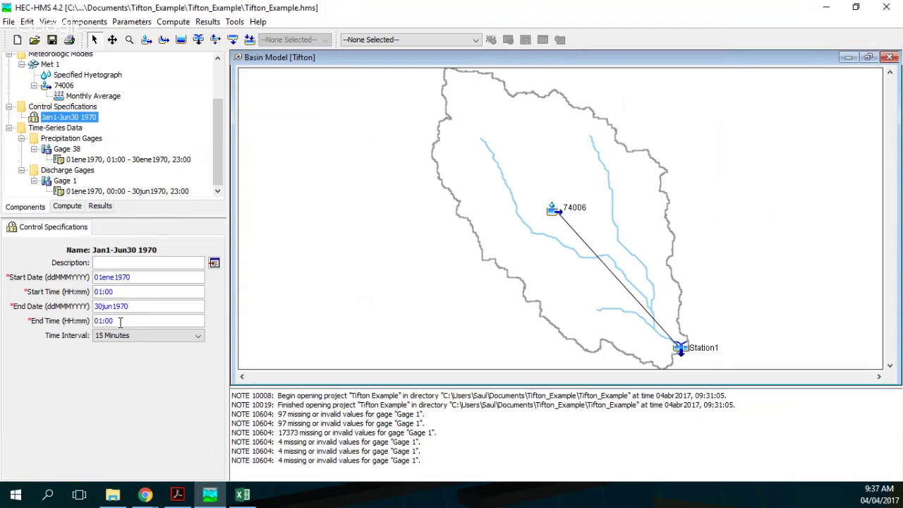
- Set the control specifications' time interval to 1 Hour and save the project
left_click(136, 335)
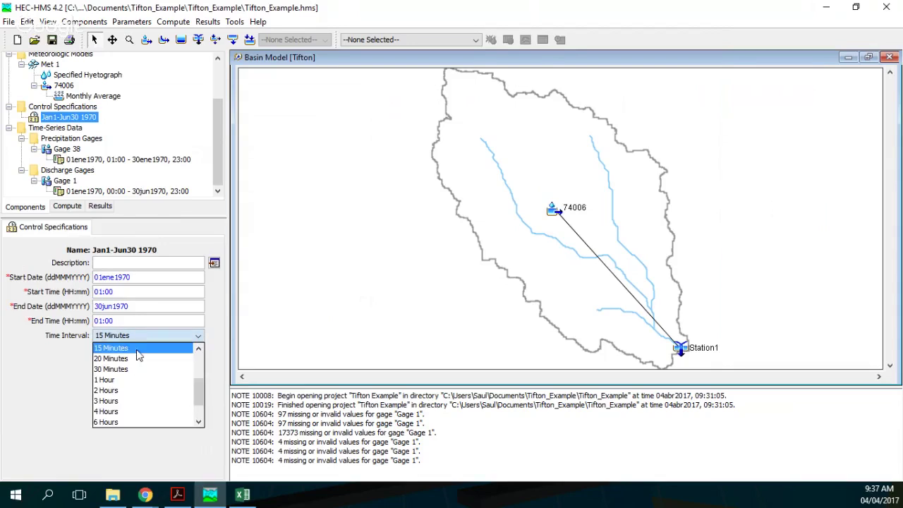
left_click(137, 379)
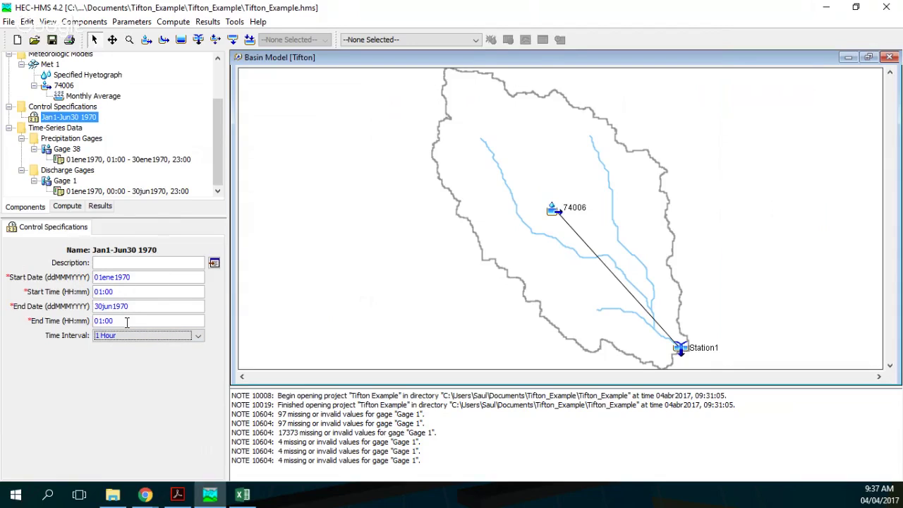
key("alt+Tab")
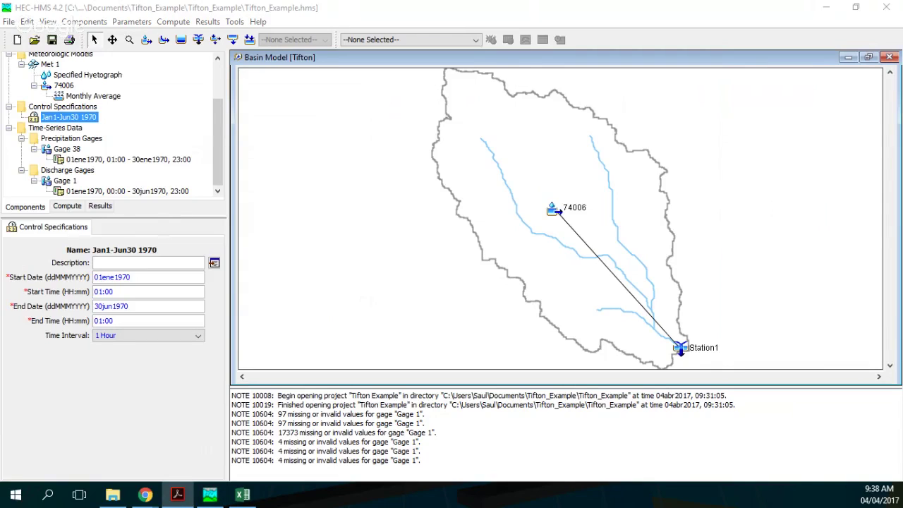
left_click(53, 40)
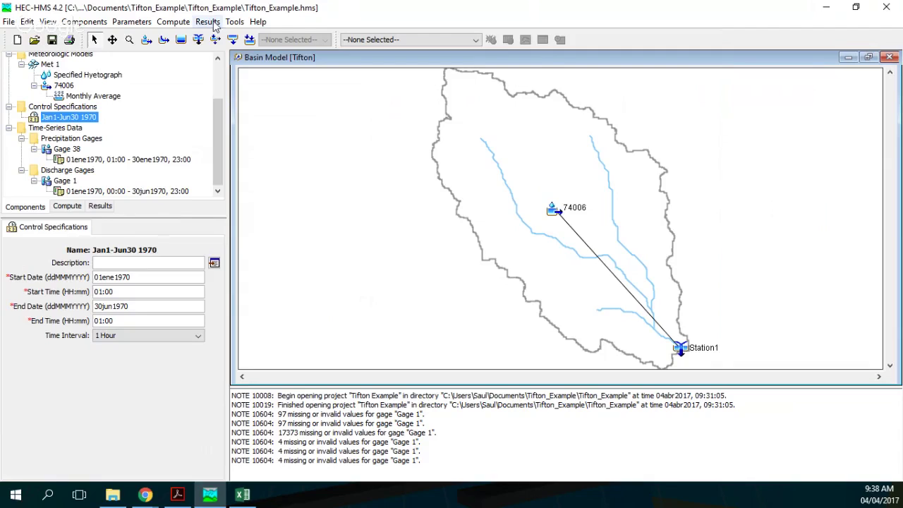
- Create simulation run Run 1 using basin model Tifton, meteorologic model Met 1 and control specifications Jan1-Jun30 1970
left_click(173, 21)
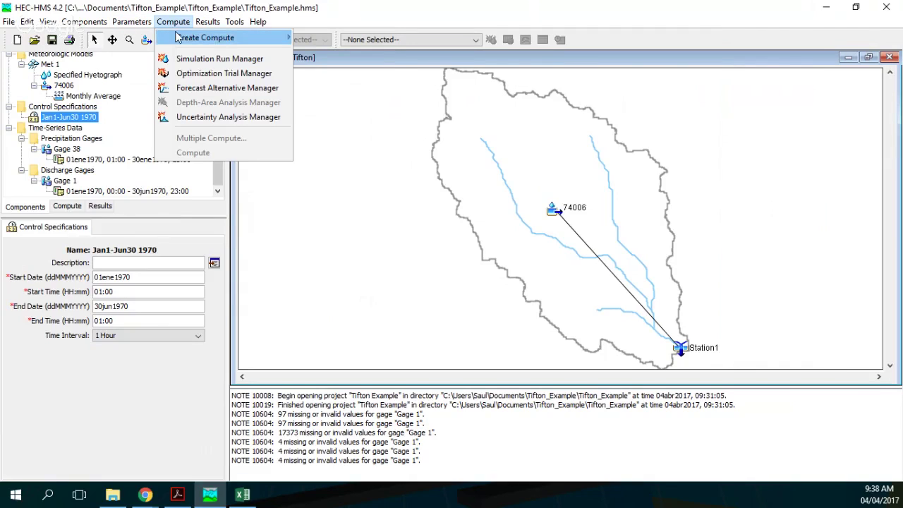
mouse_move(180, 37)
left_click(339, 38)
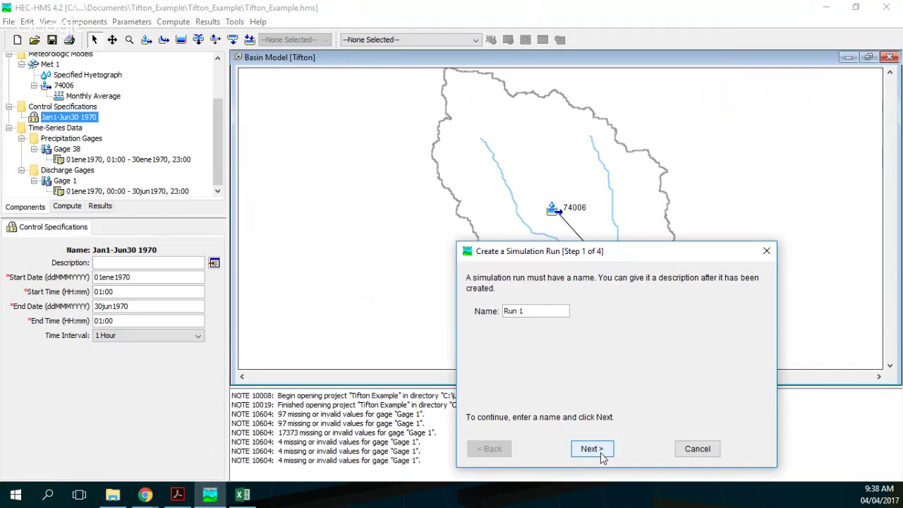
left_click(591, 449)
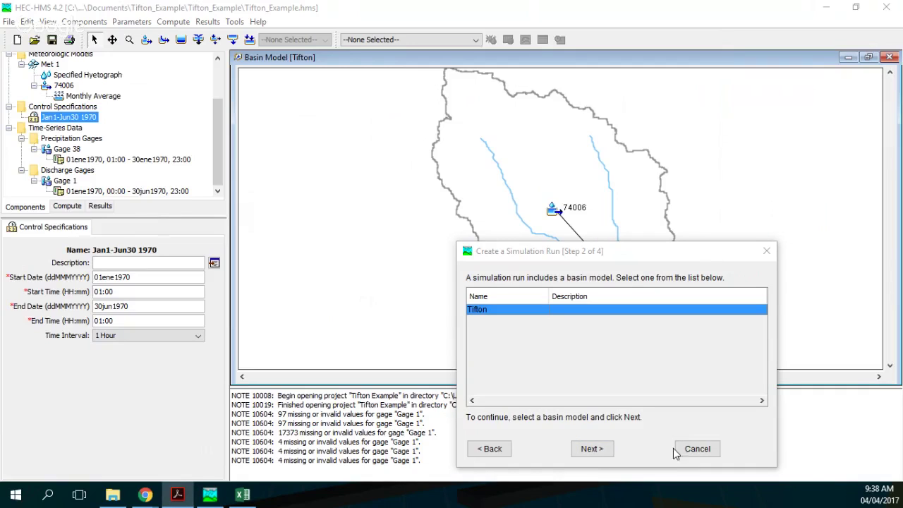
left_click(590, 453)
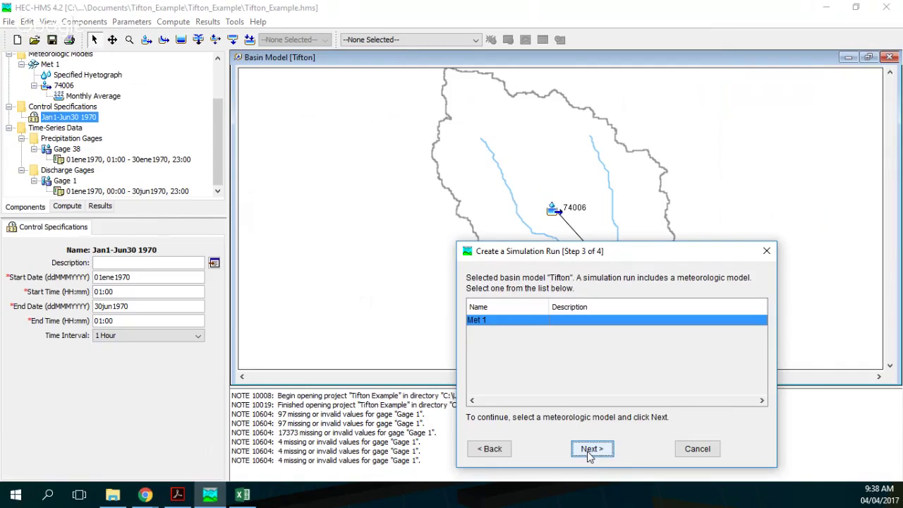
left_click(589, 452)
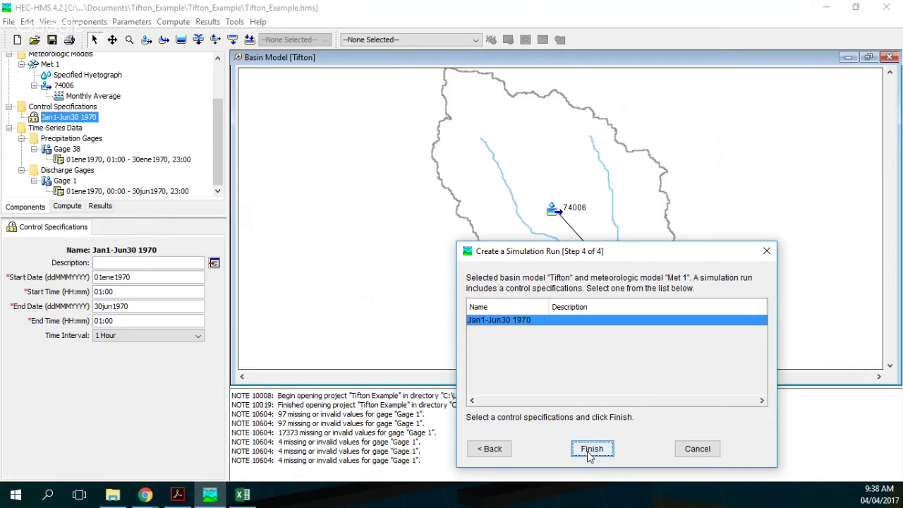
left_click(591, 449)
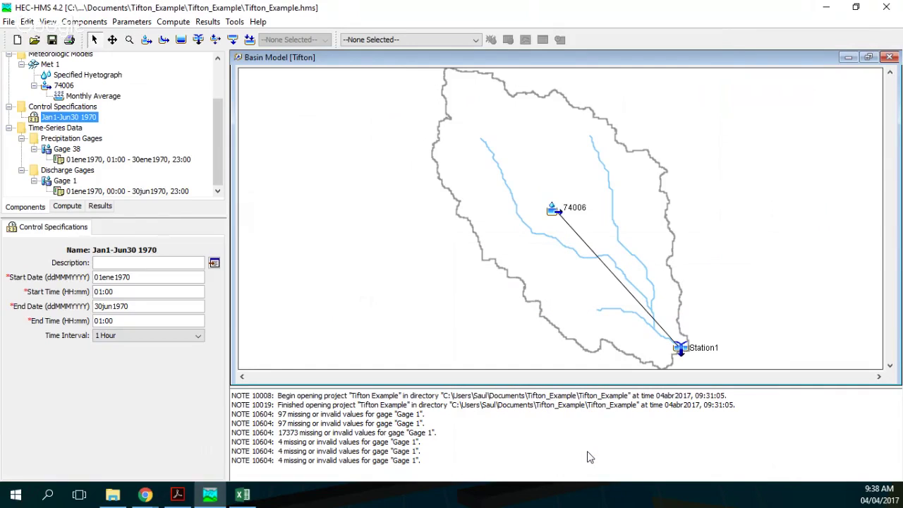
- Compute simulation run Run 1 and enlarge the message log to read all its entries
left_click(177, 493)
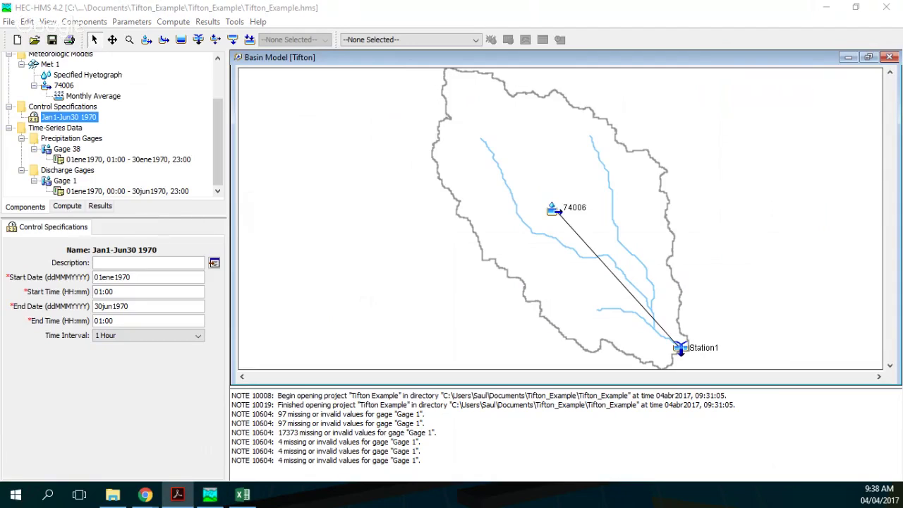
left_click(67, 207)
left_click(9, 69)
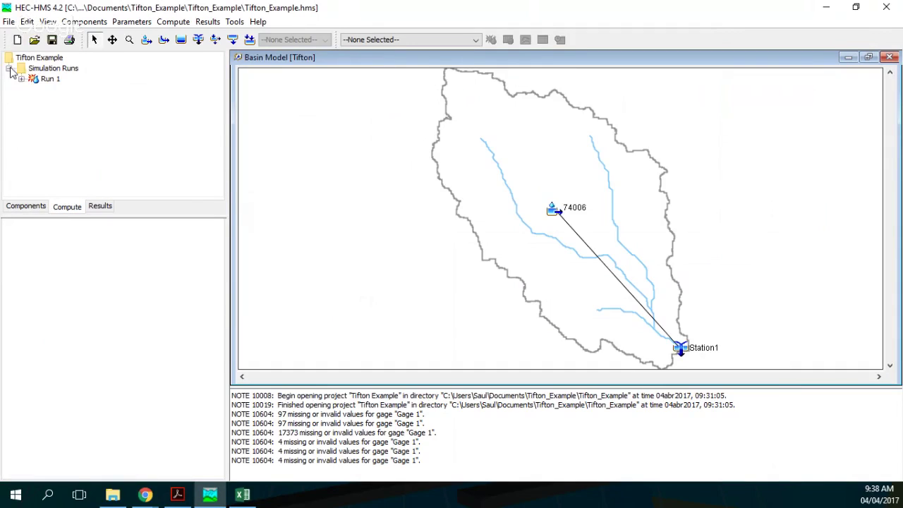
left_click(45, 81)
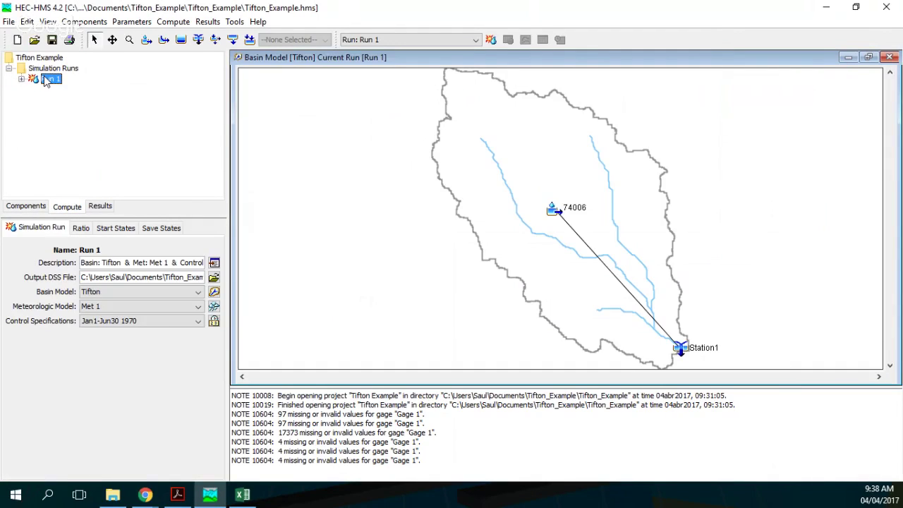
right_click(46, 82)
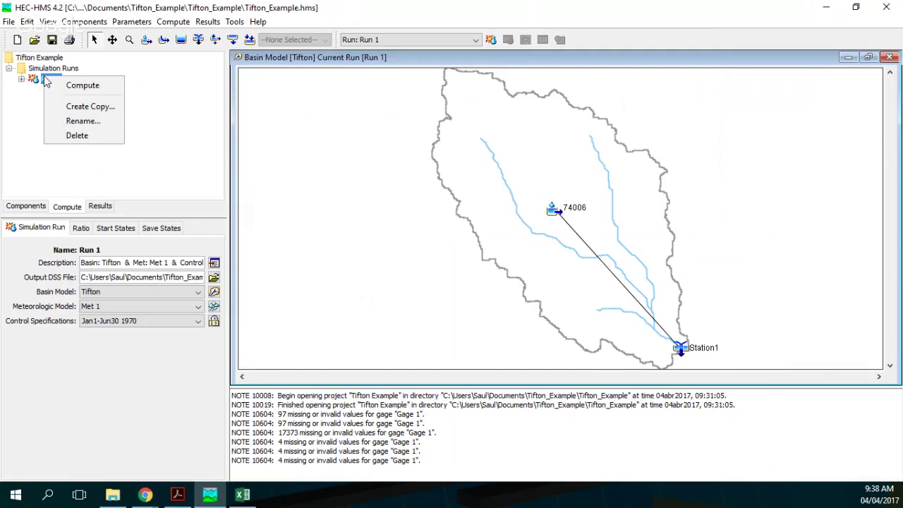
left_click(69, 89)
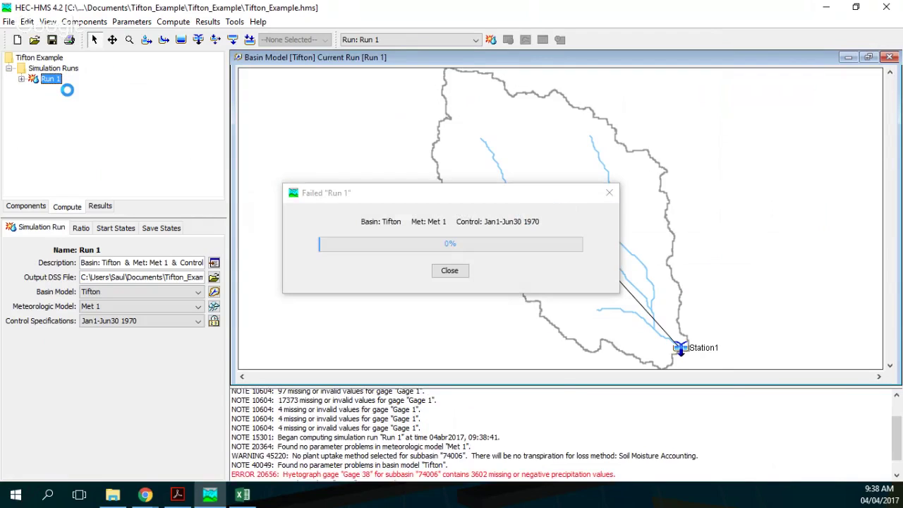
left_click(443, 271)
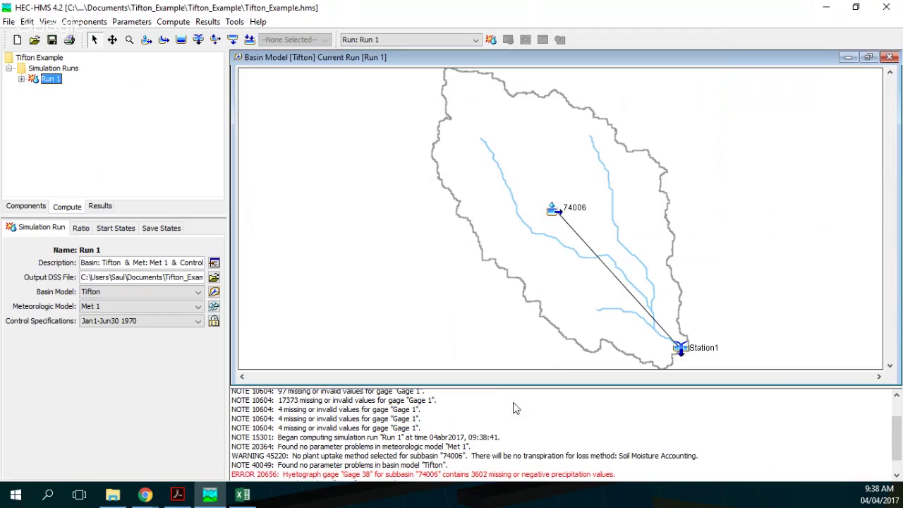
left_click_drag(554, 385, 554, 260)
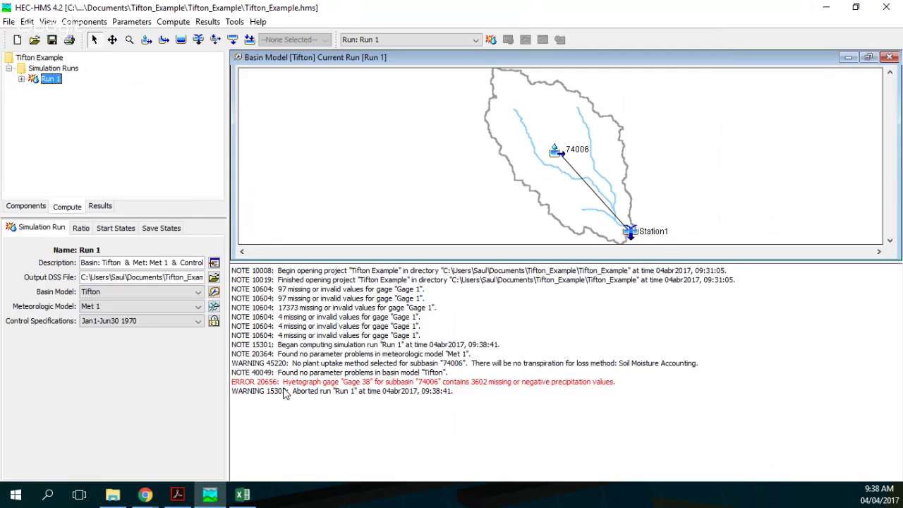
- Review precipitation Gage 38's time window, value table, graph and gage settings
left_click(30, 205)
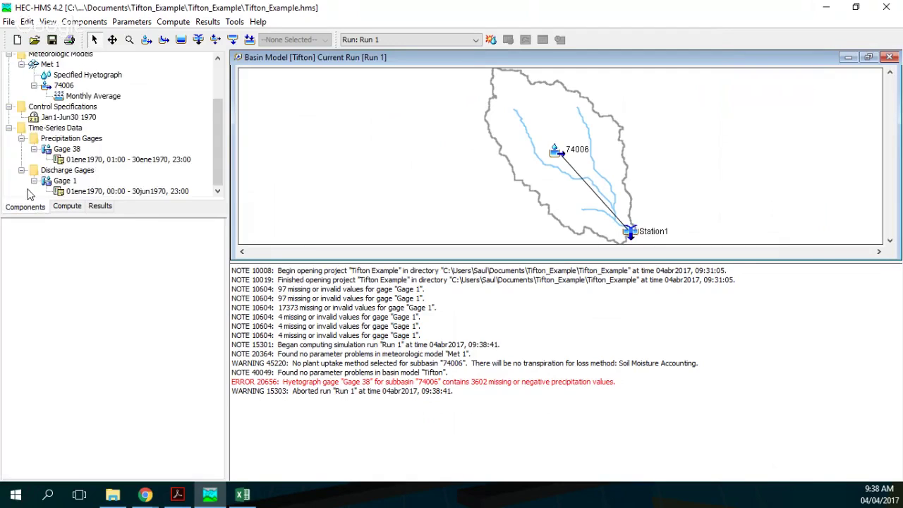
left_click(83, 161)
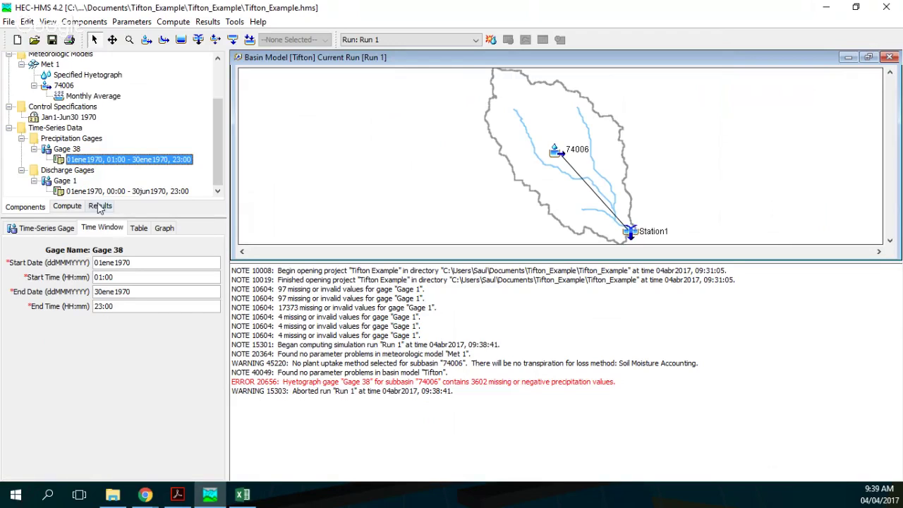
left_click(137, 233)
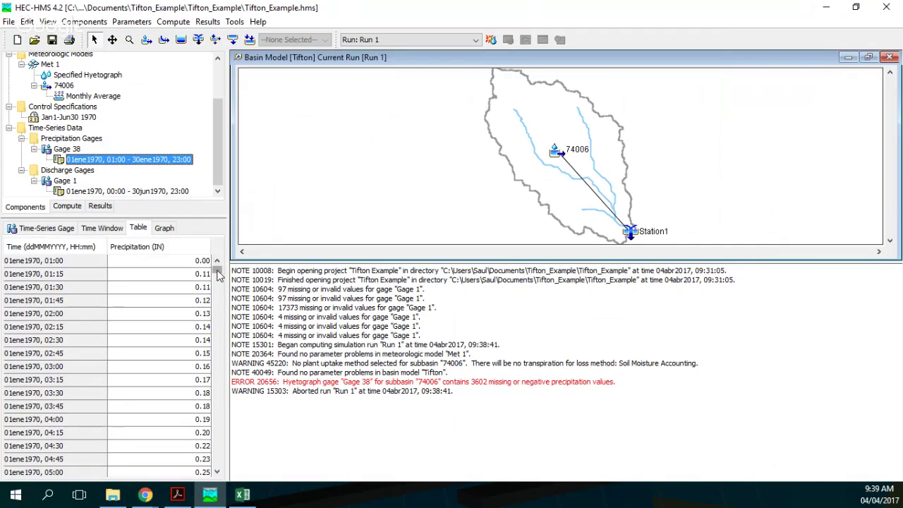
mouse_move(218, 274)
left_mouse_down()
mouse_move(212, 474)
mouse_move(215, 268)
left_mouse_up()
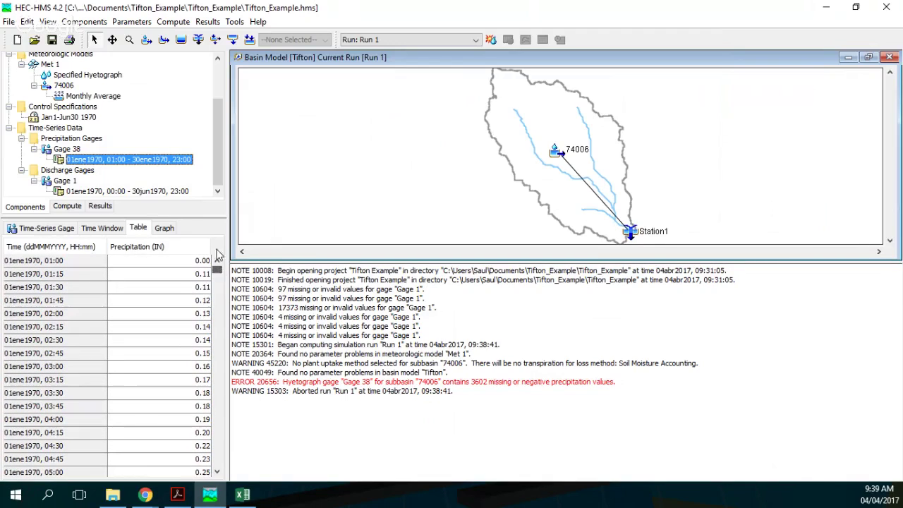
left_click(163, 229)
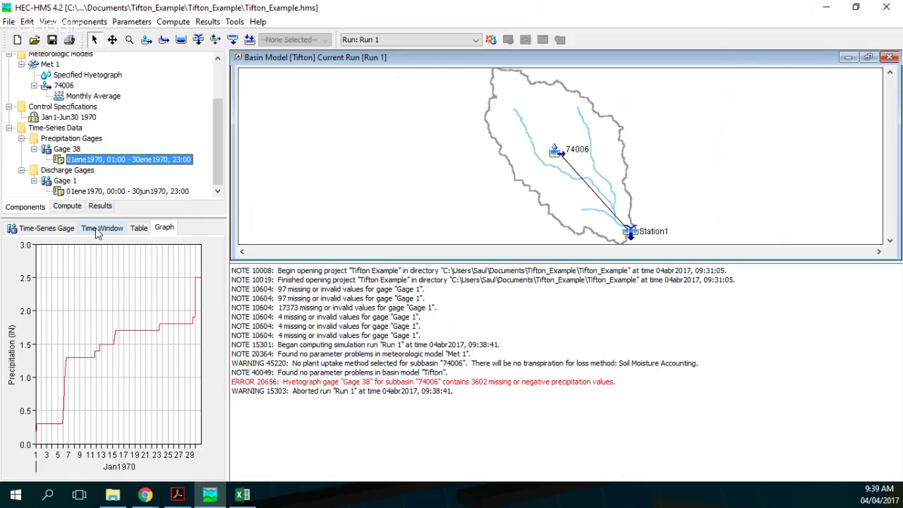
left_click(51, 229)
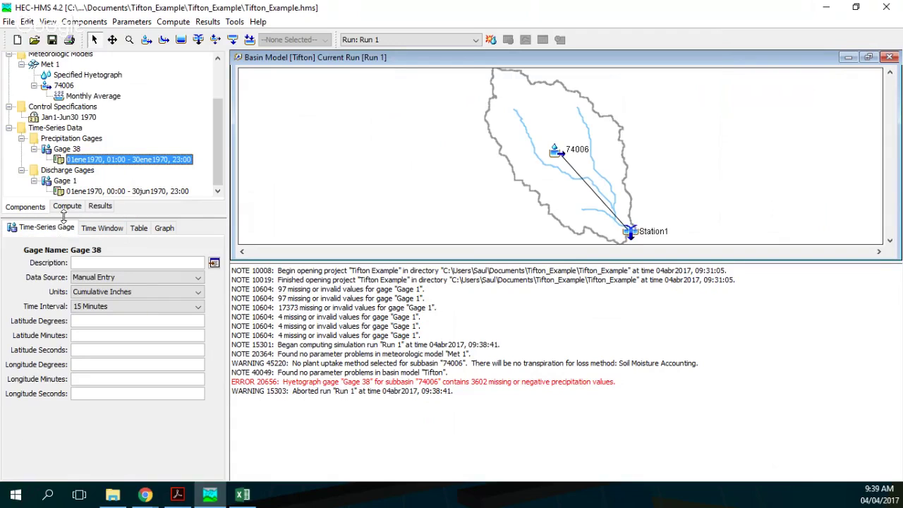
left_click(67, 150)
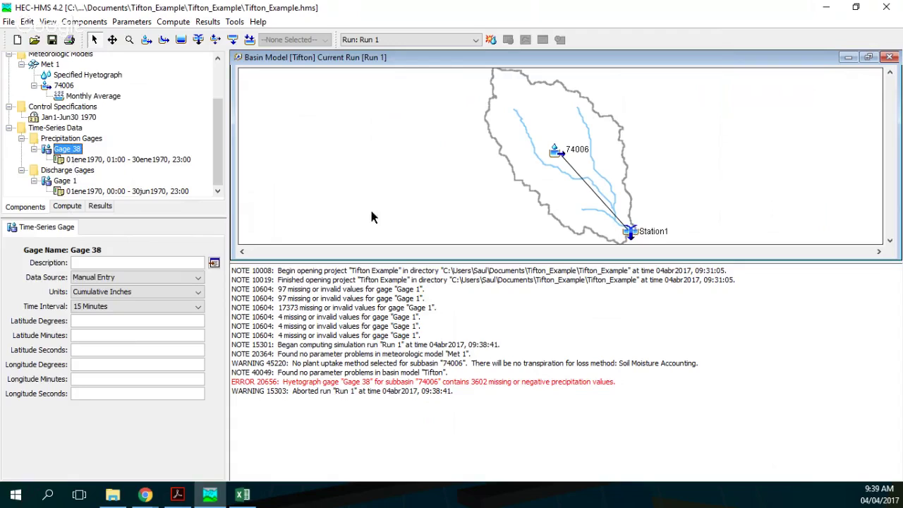
- Check the last rows of sheet gage 74006 in the Excel workbook, and the end of Gage 38's precipitation table in HEC-HMS
left_click(241, 496)
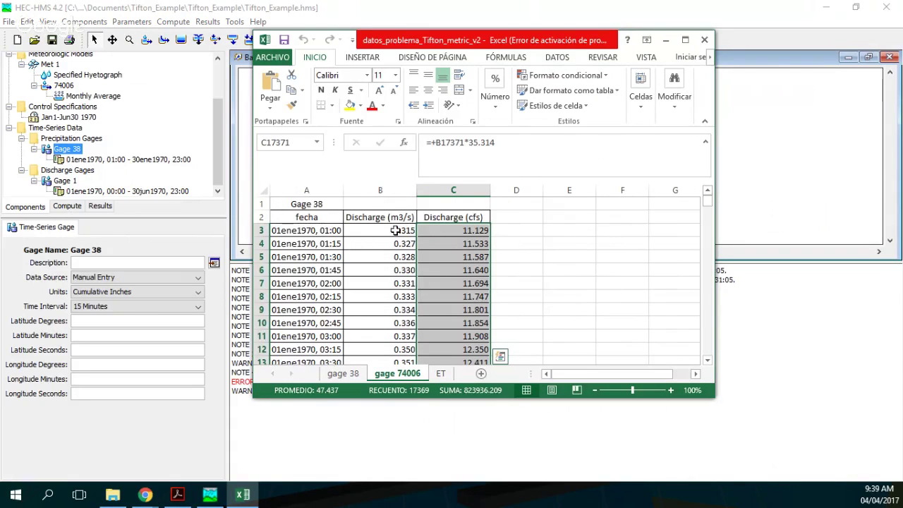
left_click(397, 230)
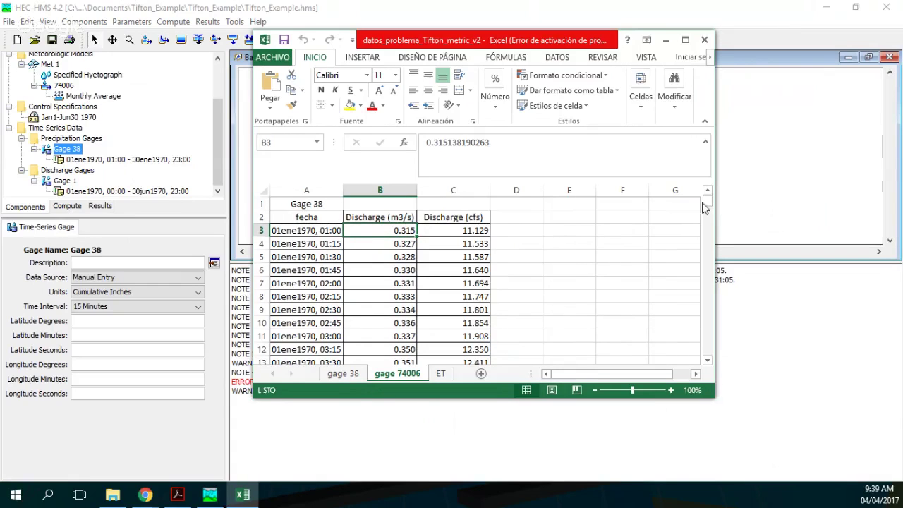
left_click_drag(707, 204, 705, 368)
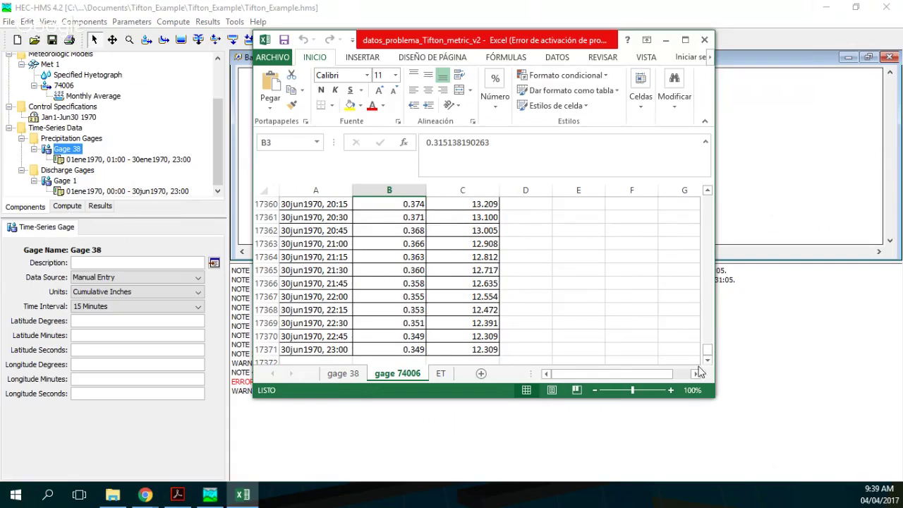
left_click(137, 428)
left_click(98, 159)
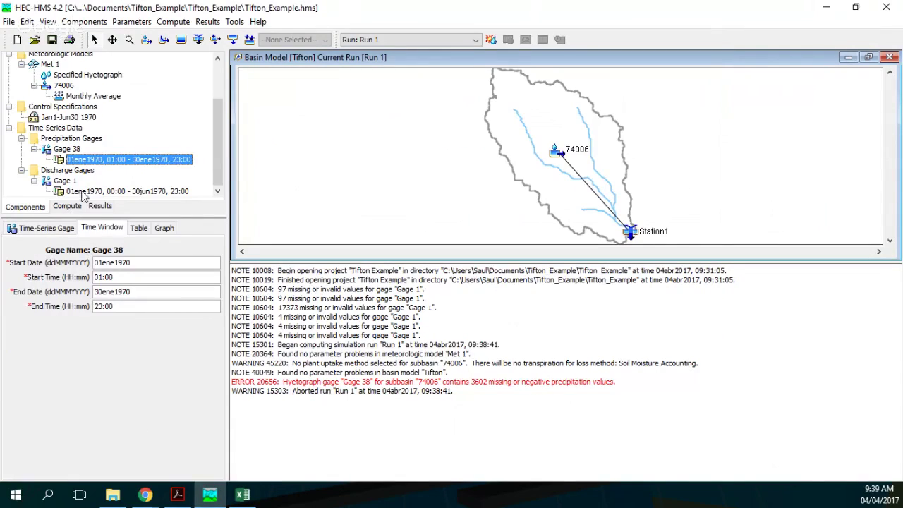
left_click(136, 228)
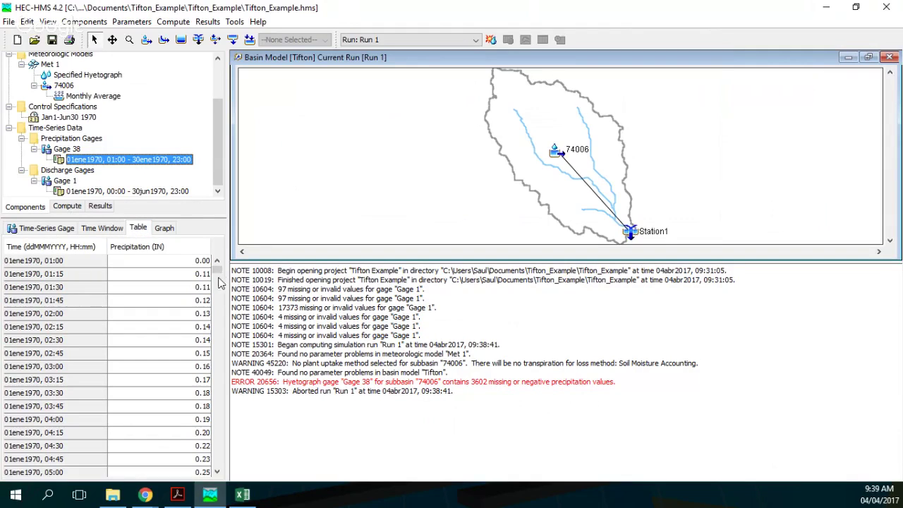
left_click_drag(218, 271, 221, 485)
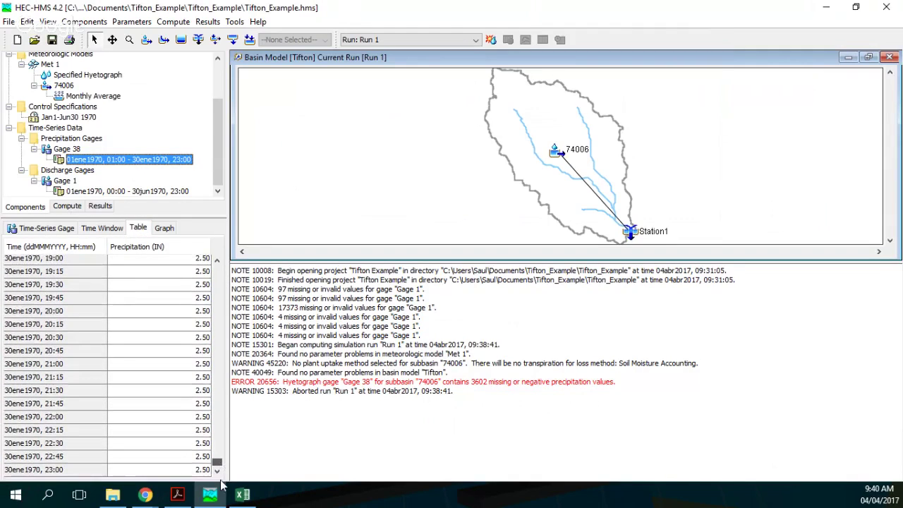
- Set the end date of Gage 38's time window to 30jun1970 and switch to the Excel workbook datos_problema_Tifton_metric_v2
left_click(100, 227)
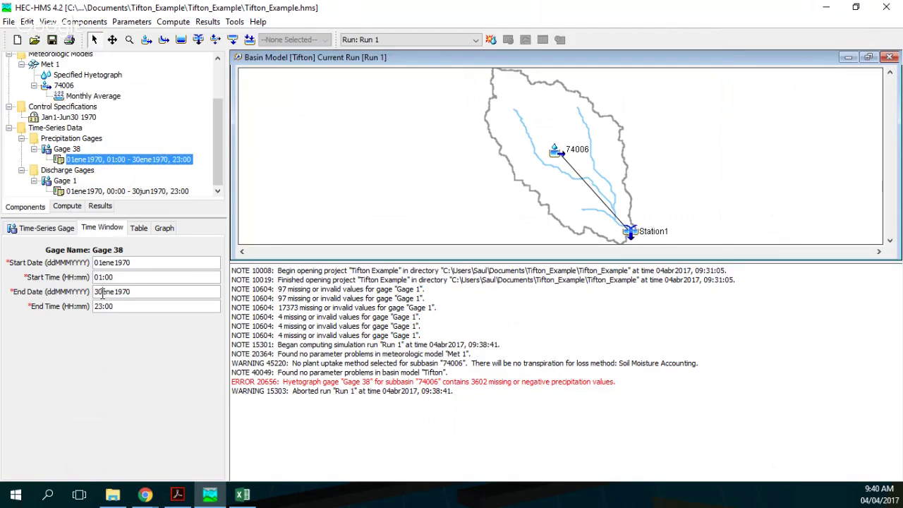
left_click_drag(102, 293, 115, 292)
type("jun")
left_click(139, 228)
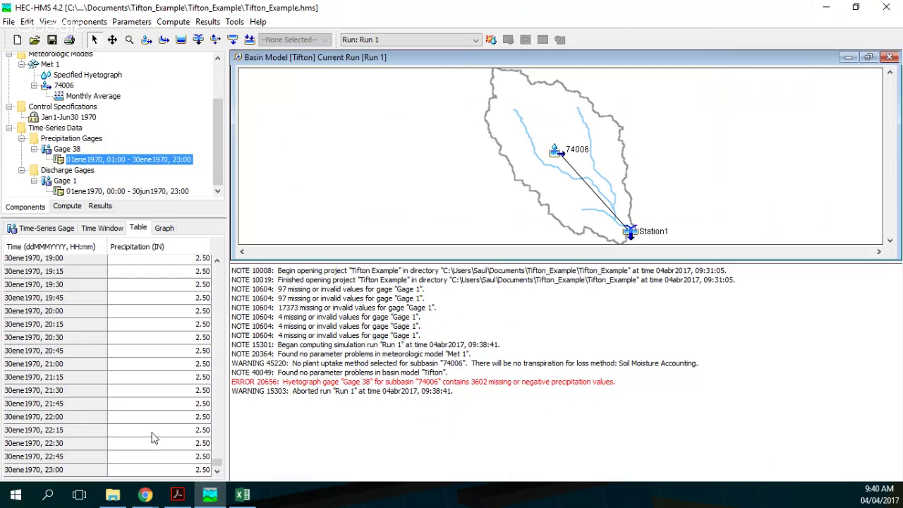
left_click(242, 495)
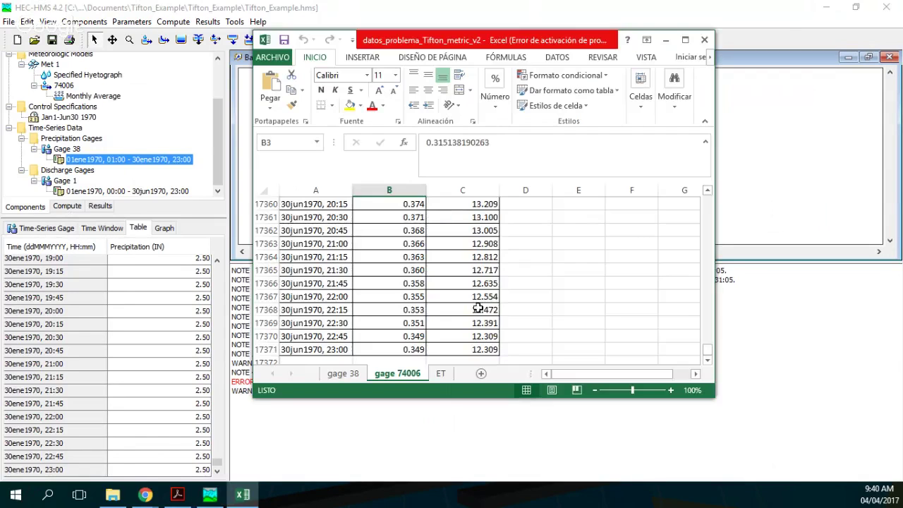
left_click(460, 336)
left_click(476, 349)
left_click_drag(480, 353, 462, 283)
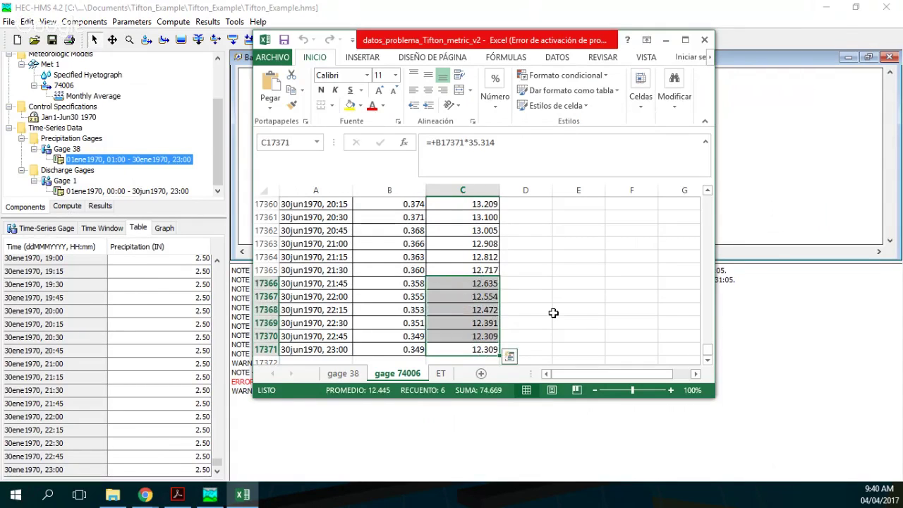
left_click_drag(707, 351, 702, 195)
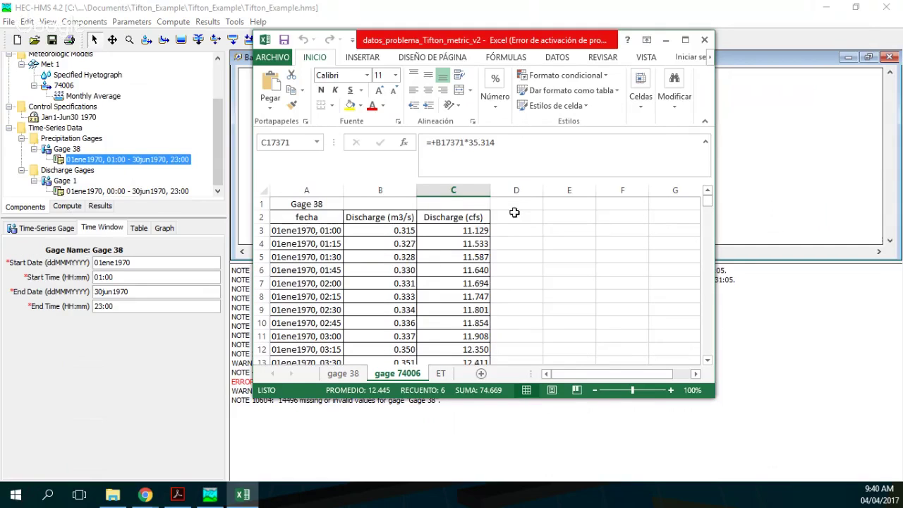
- Copy the pp (in) values from C3 to C17371 of the gage 38 sheet
left_click(355, 376)
left_click_drag(440, 349, 432, 244)
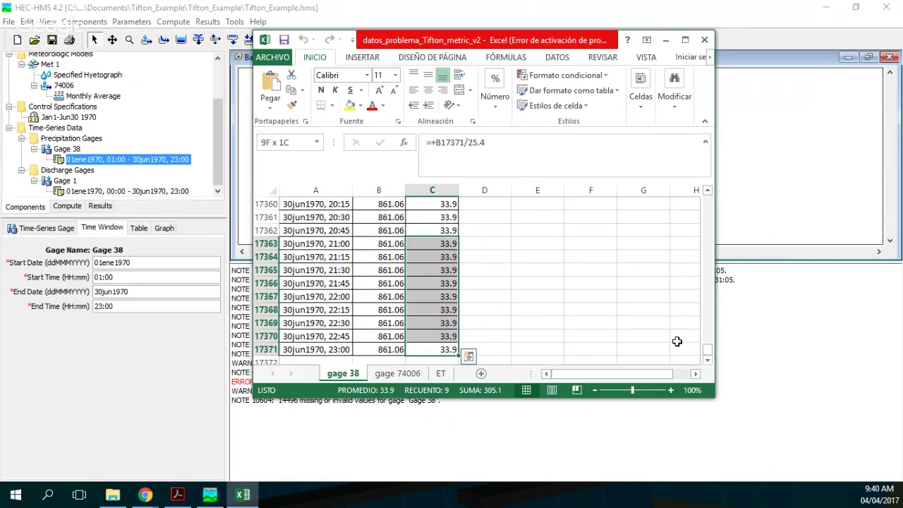
left_click_drag(706, 351, 706, 201)
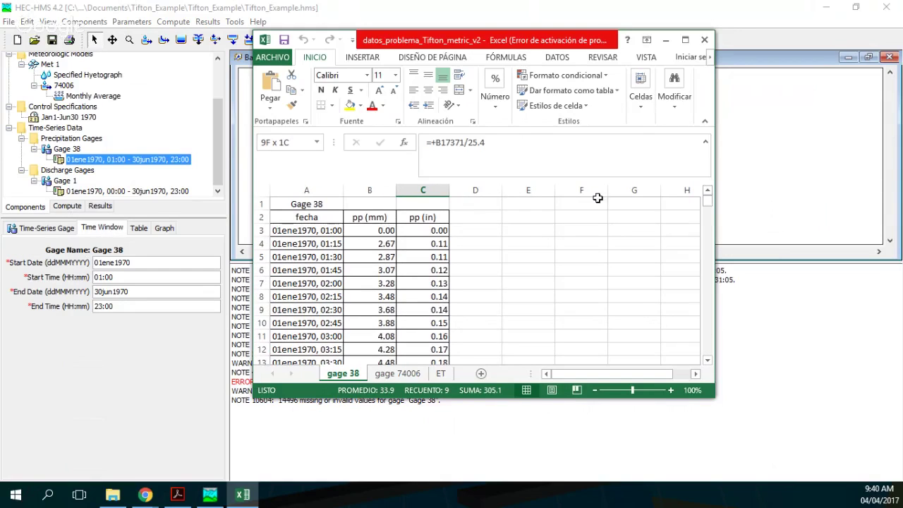
left_click(429, 231, "shift")
key("ctrl+c")
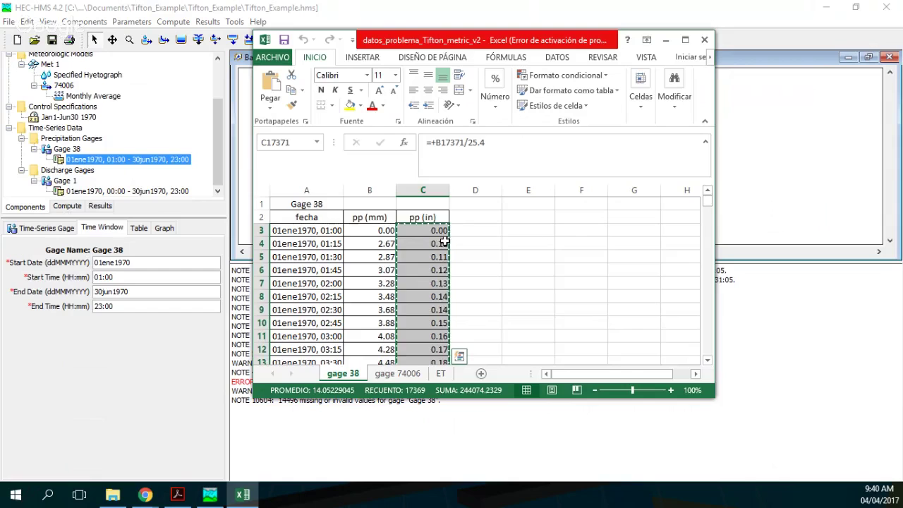
- Replace Gage 38's precipitation table values in HEC-HMS with the copied series and display its graph
left_click(88, 373)
left_click(138, 227)
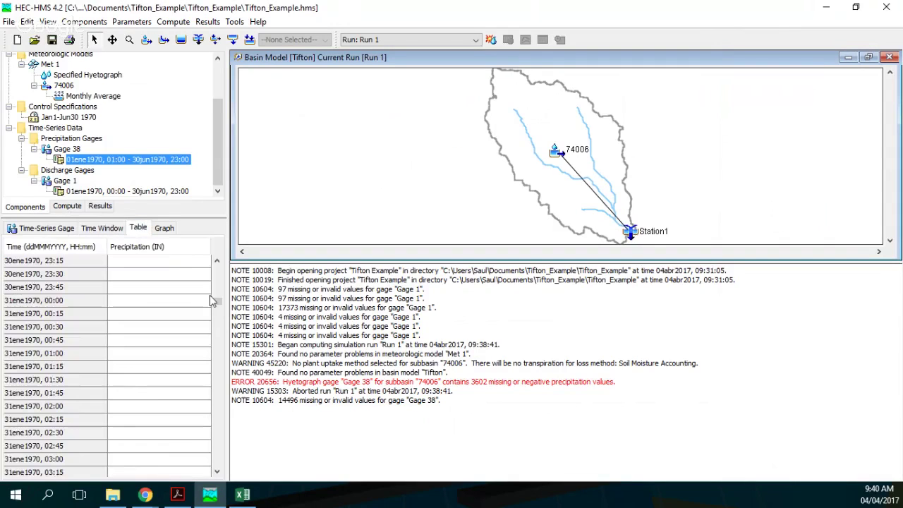
left_click_drag(217, 303, 216, 261)
left_click(159, 261)
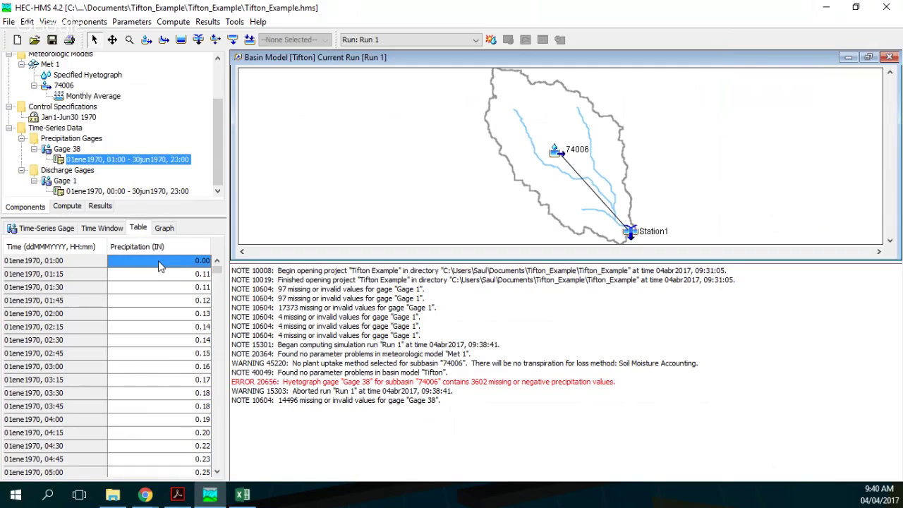
key("ctrl+a")
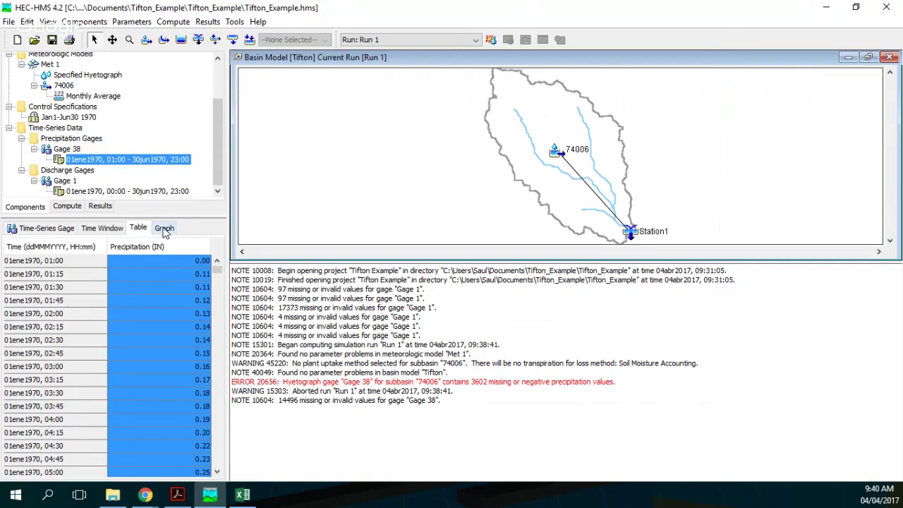
left_click(164, 231)
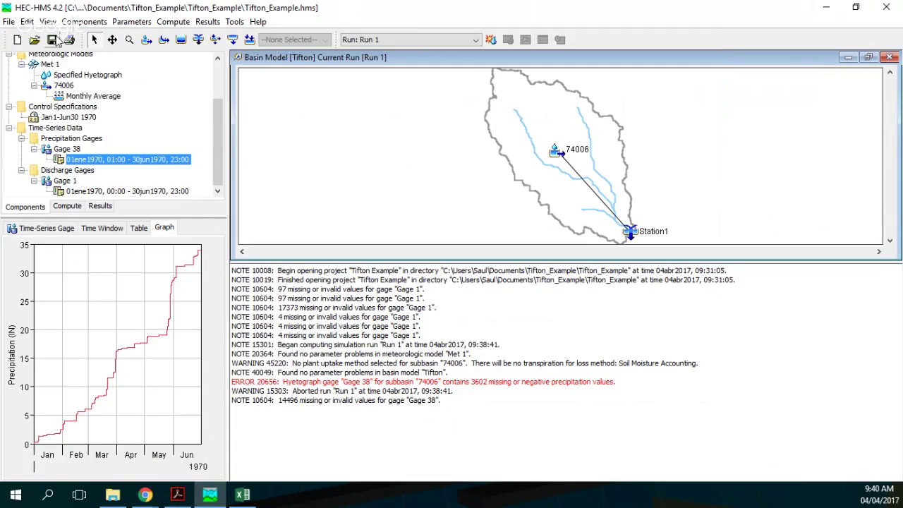
- Save the project and compute simulation run Run 1 again
left_click(52, 39)
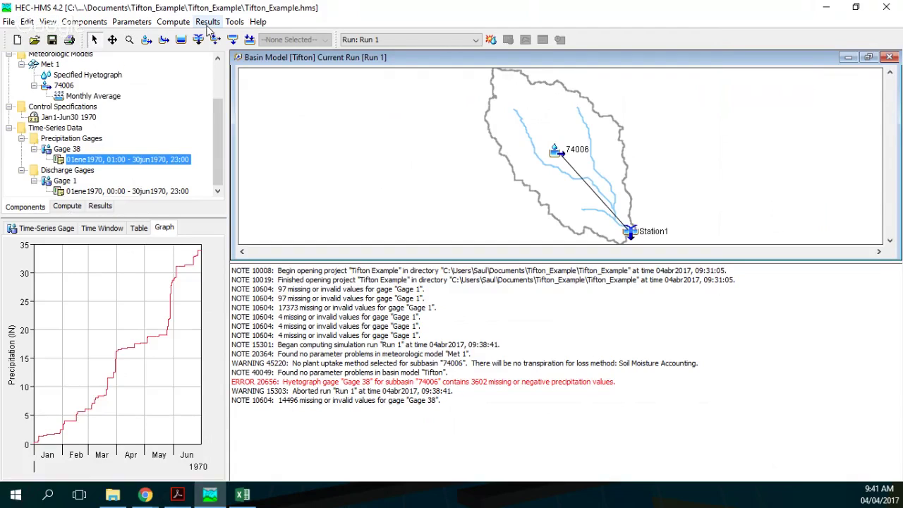
left_click(10, 22)
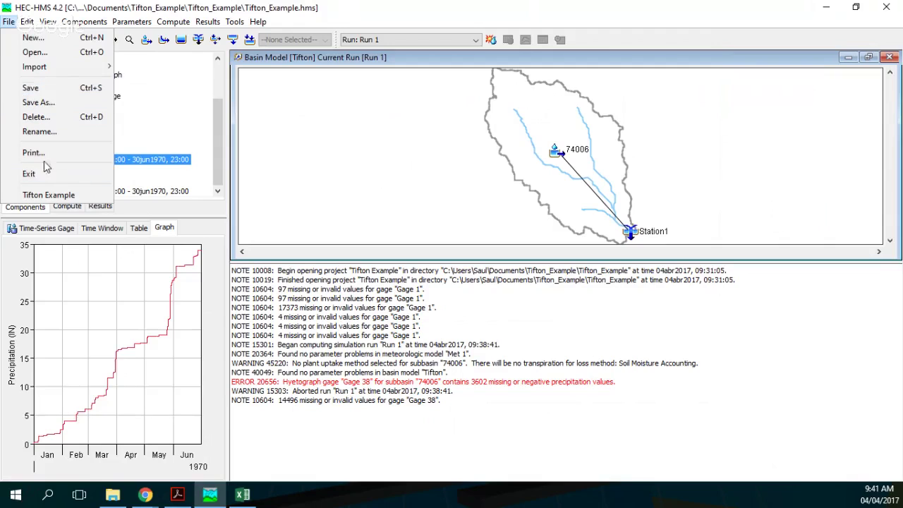
mouse_move(149, 21)
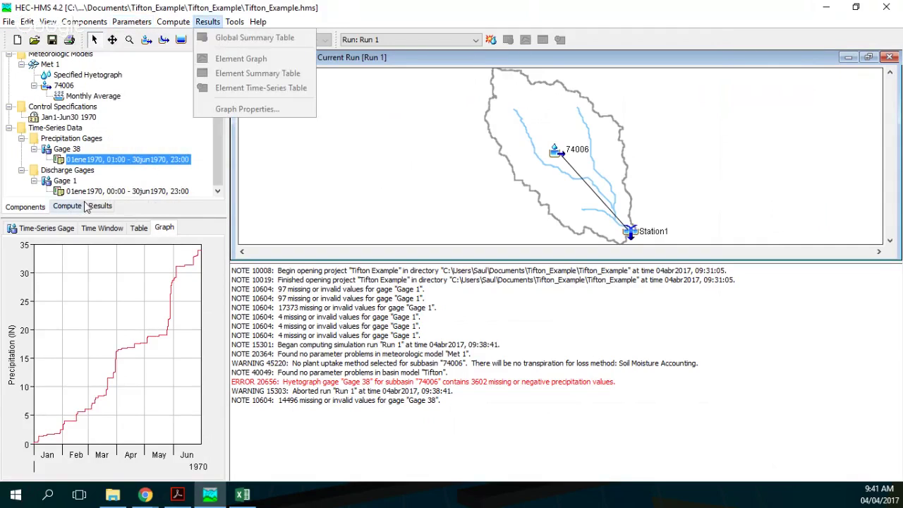
left_click(80, 208)
right_click(48, 81)
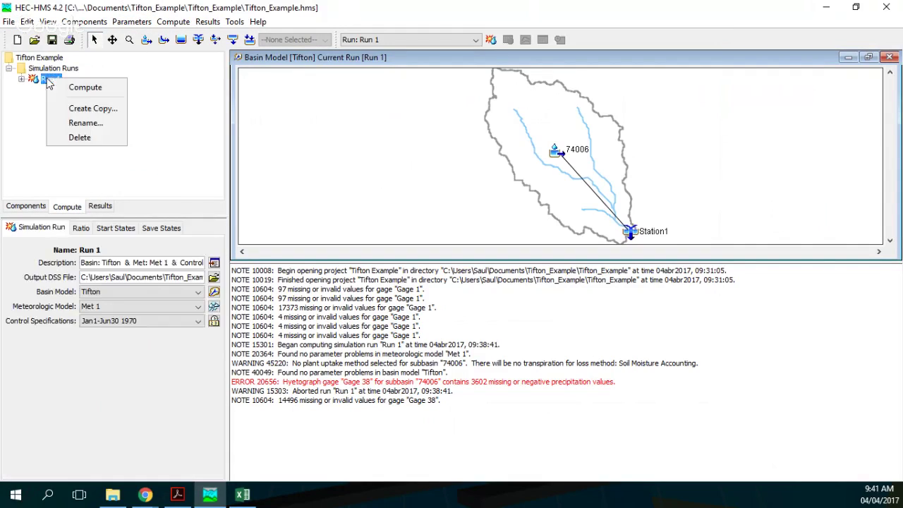
left_click(85, 88)
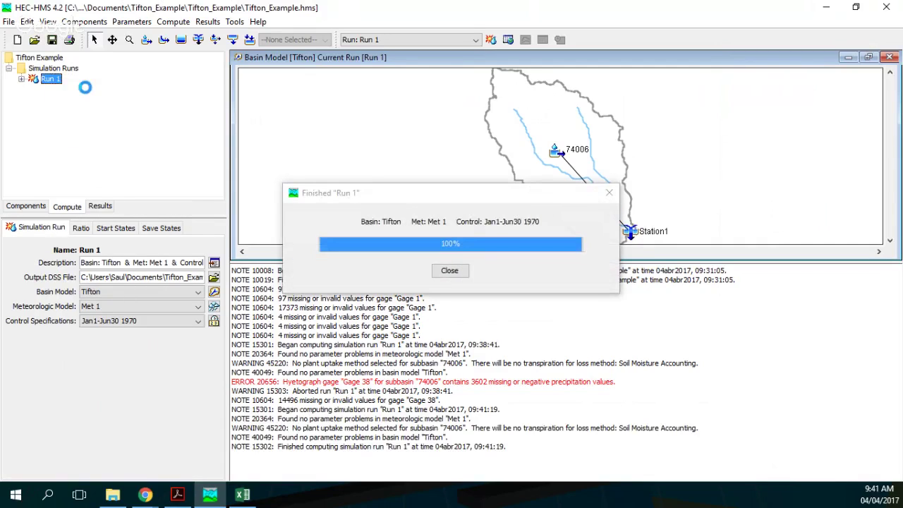
left_click(451, 271)
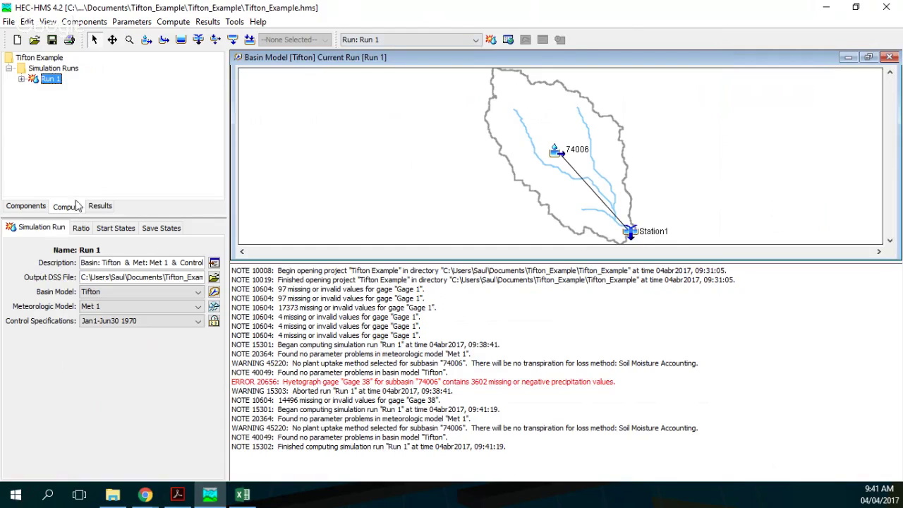
- Review Run 1's global summary results and the result graph of subbasin 74006
left_click(99, 206)
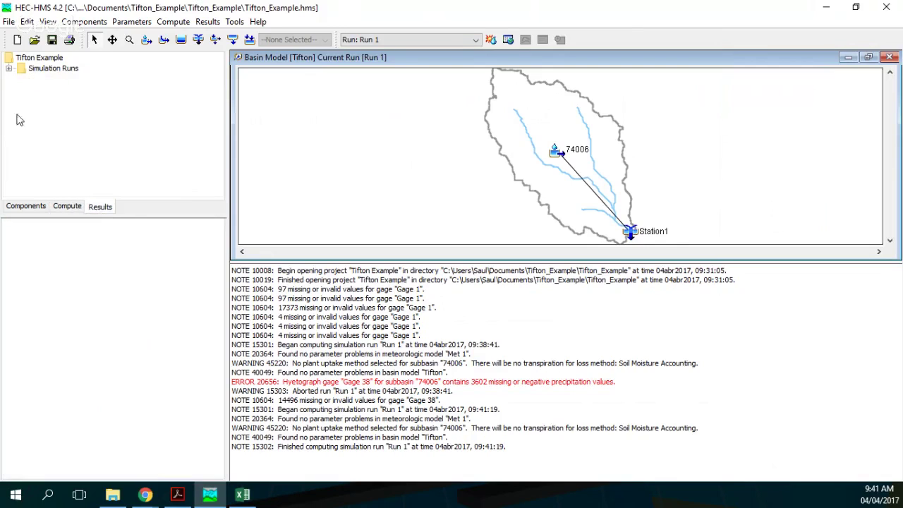
left_click(9, 69)
double_click(47, 80)
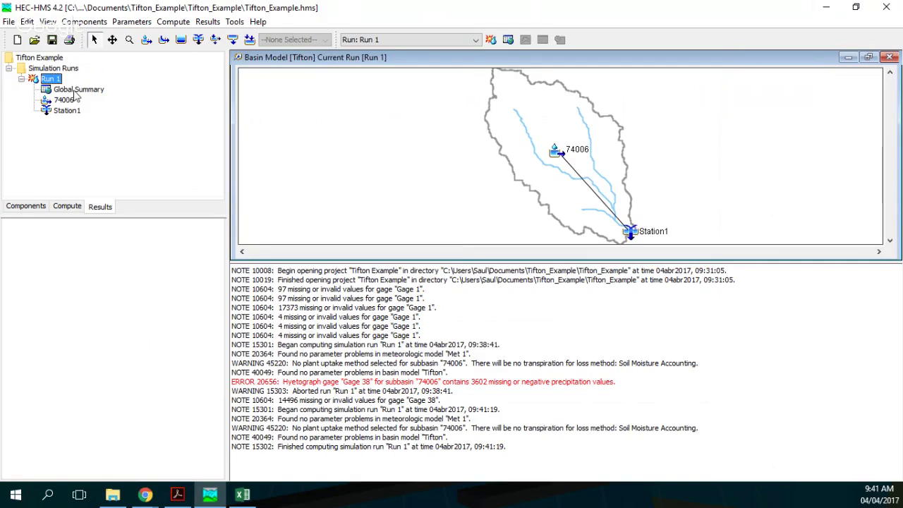
left_click(76, 91)
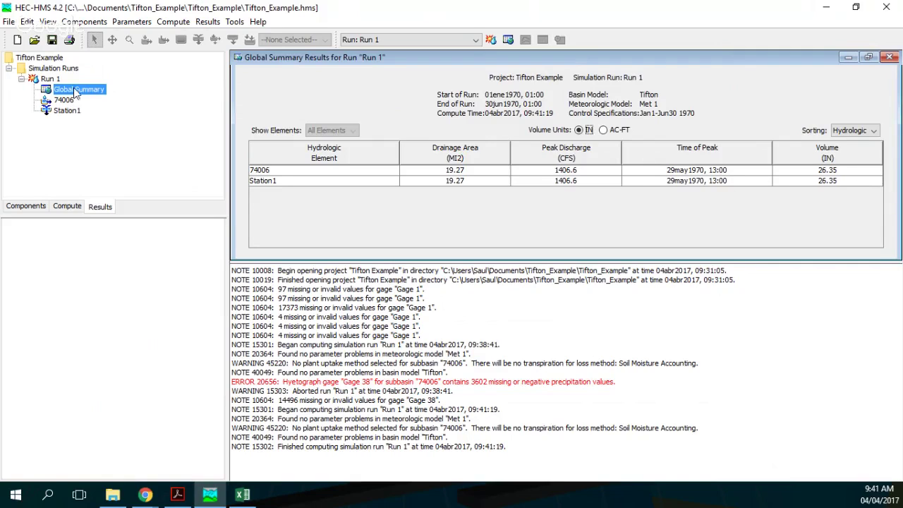
double_click(65, 101)
left_click(72, 112)
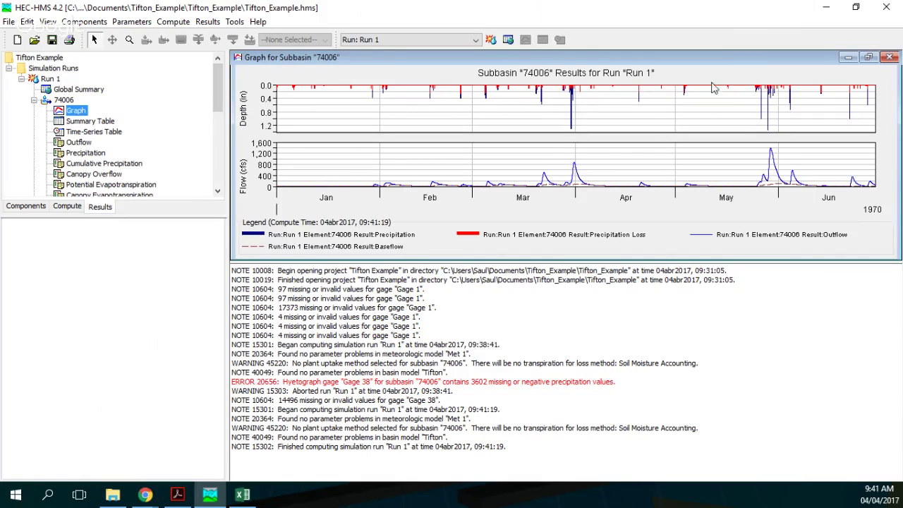
- Preview subbasin 74006's outflow, potential evapotranspiration, canopy evapotranspiration and cumulative precipitation results
left_click(77, 144)
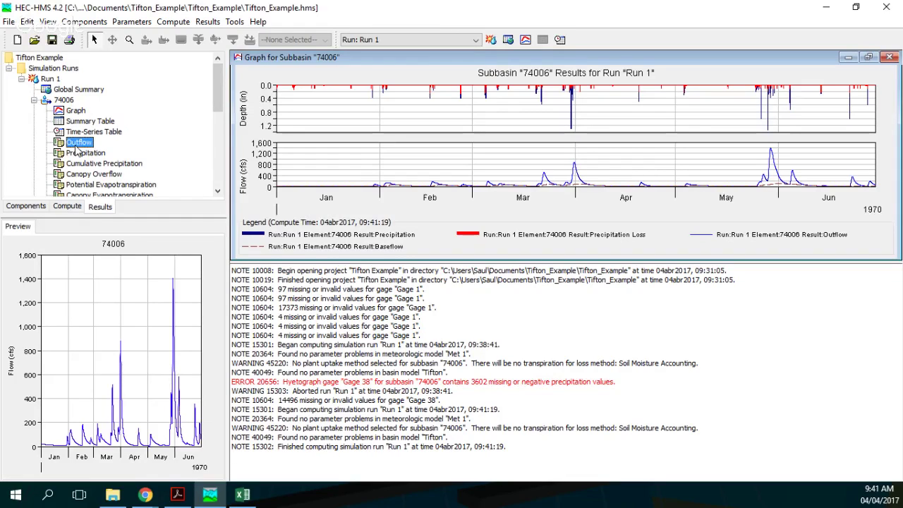
scroll(134, 131, "down", 4)
scroll(134, 131, "up", 2)
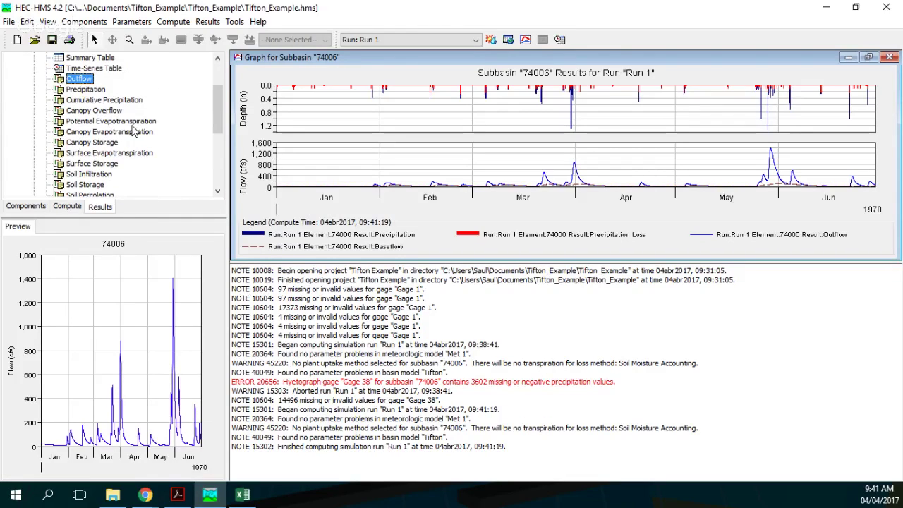
left_click(131, 123)
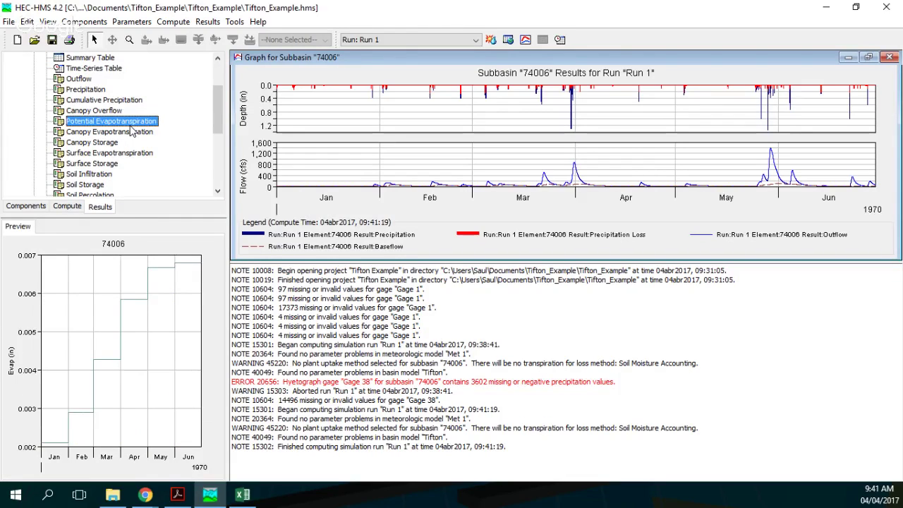
left_click(110, 134)
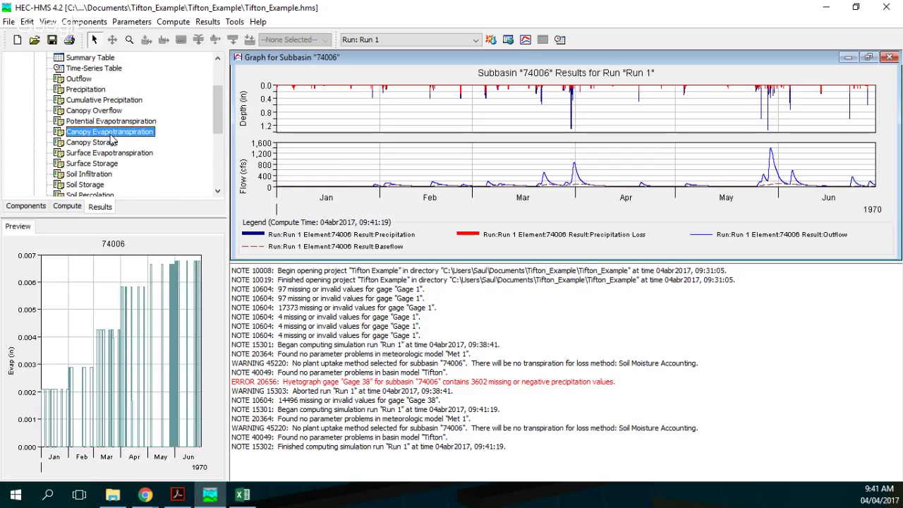
left_click(85, 104)
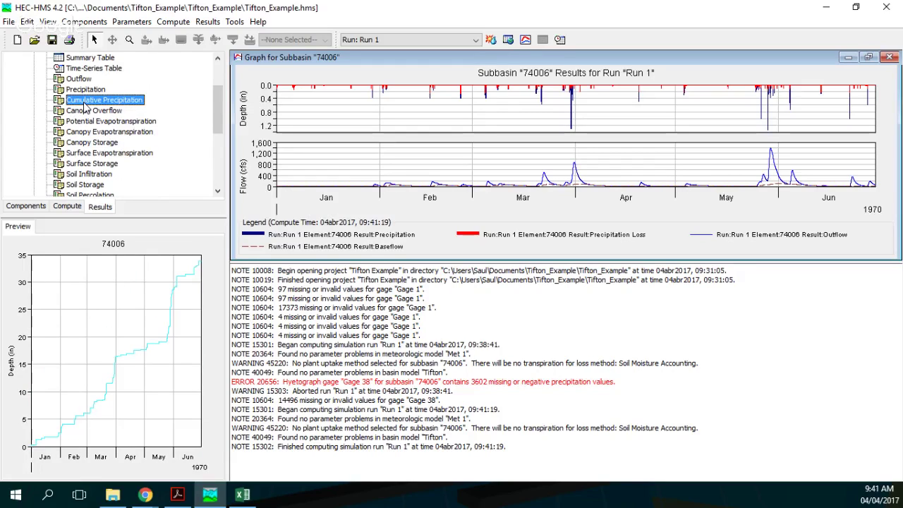
- Preview subbasin 74006's saturation fraction, Groundwater 1 storage, Groundwater 2 storage and excess precipitation results
scroll(85, 106, "down", 2)
left_click(71, 143)
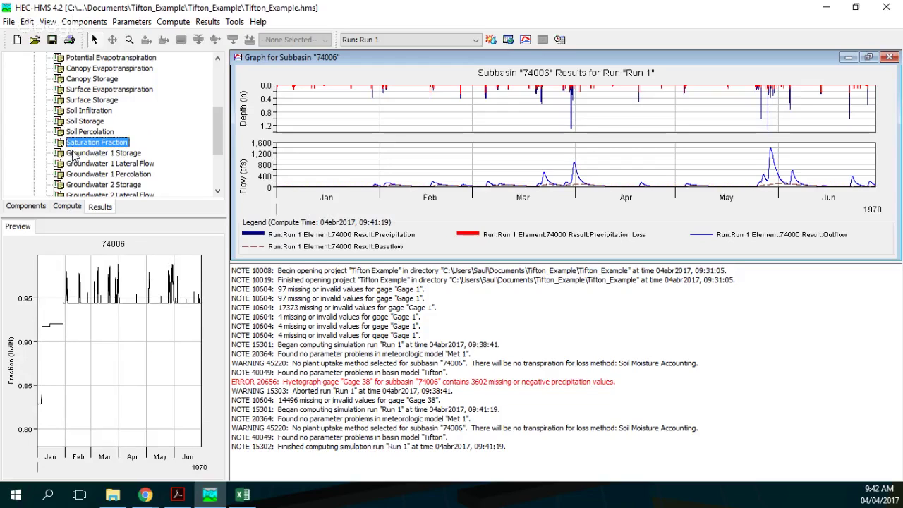
left_click(73, 155)
scroll(73, 158, "down", 1)
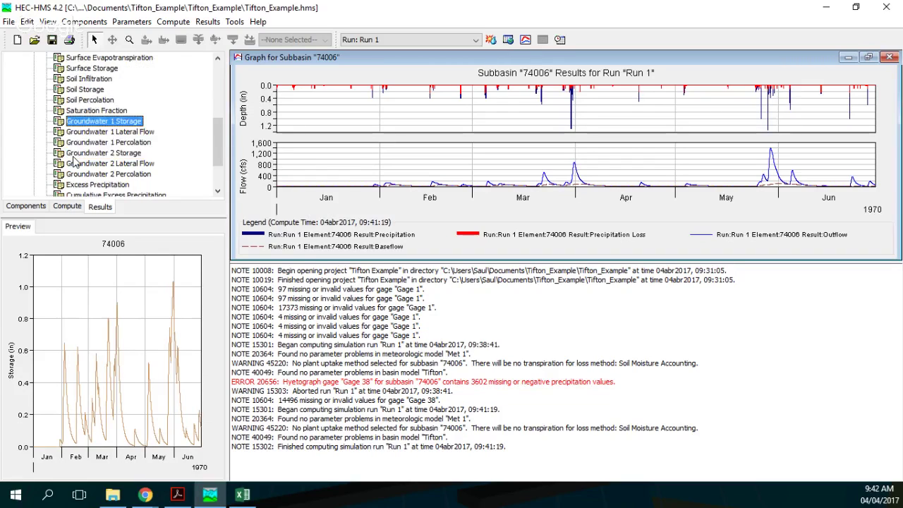
left_click(73, 155)
scroll(74, 158, "down", 1)
left_click(74, 153)
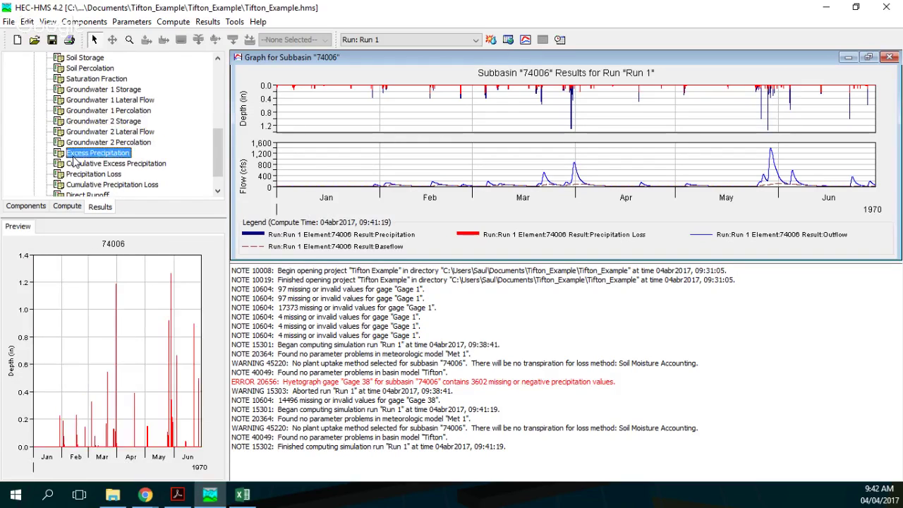
- Display the Run 1 result graph for junction Station1
scroll(73, 158, "down", 1)
left_click(66, 192)
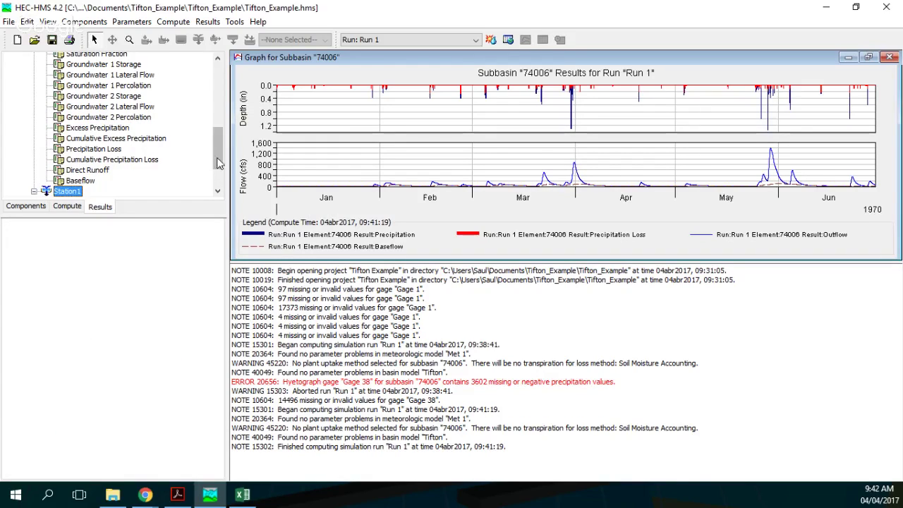
key("Right")
left_click(76, 150)
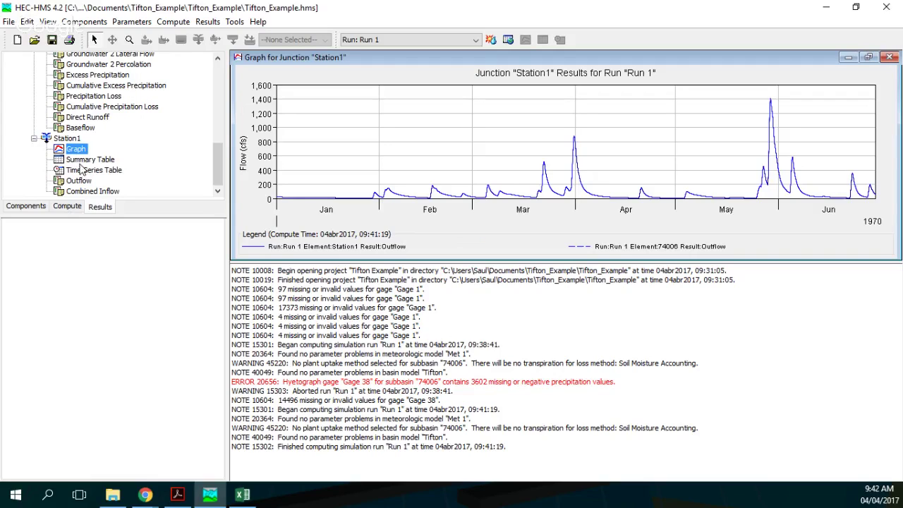
left_click(67, 210)
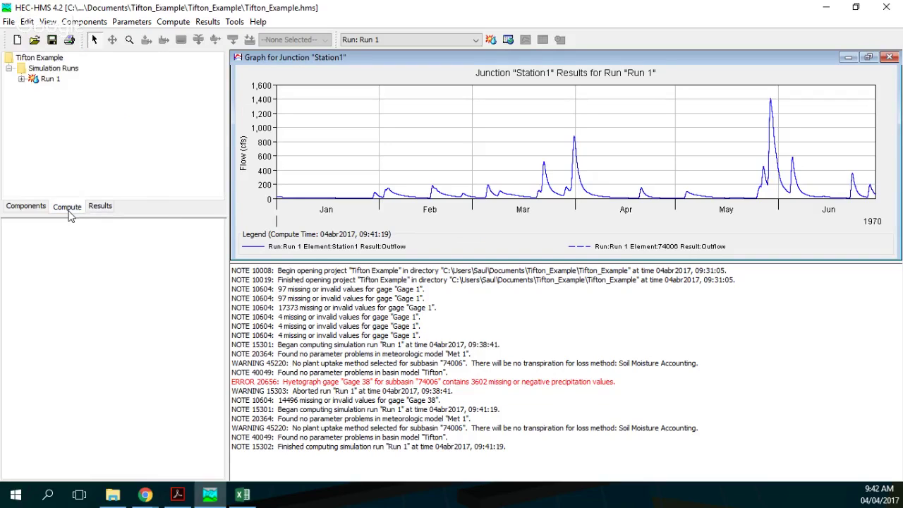
left_click(95, 209)
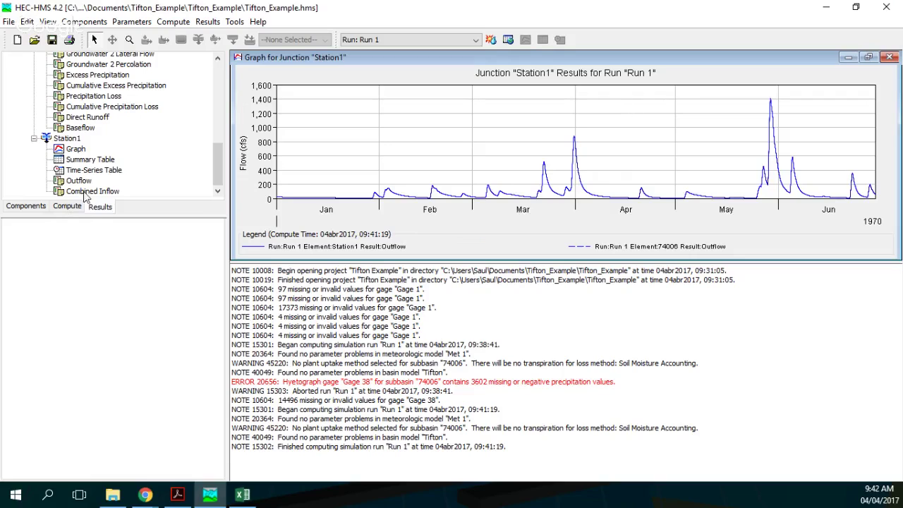
- Assign Gage 1 as the observed flow of junction Station1 in the Tifton basin model
left_click(67, 209)
left_click(20, 208)
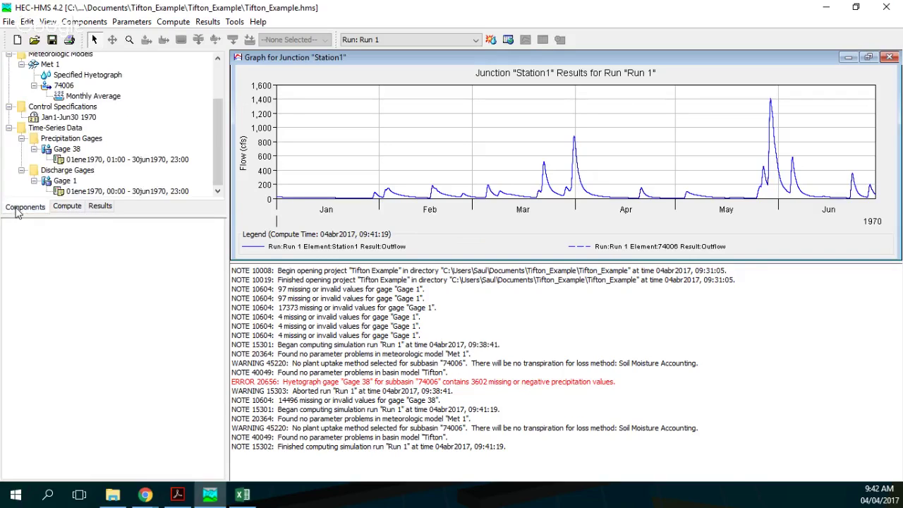
scroll(99, 138, "up", 3)
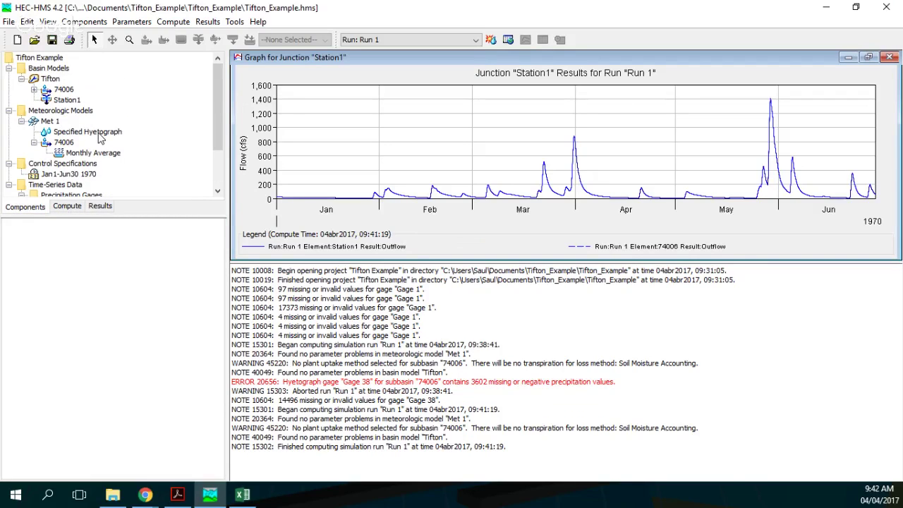
left_click(59, 100)
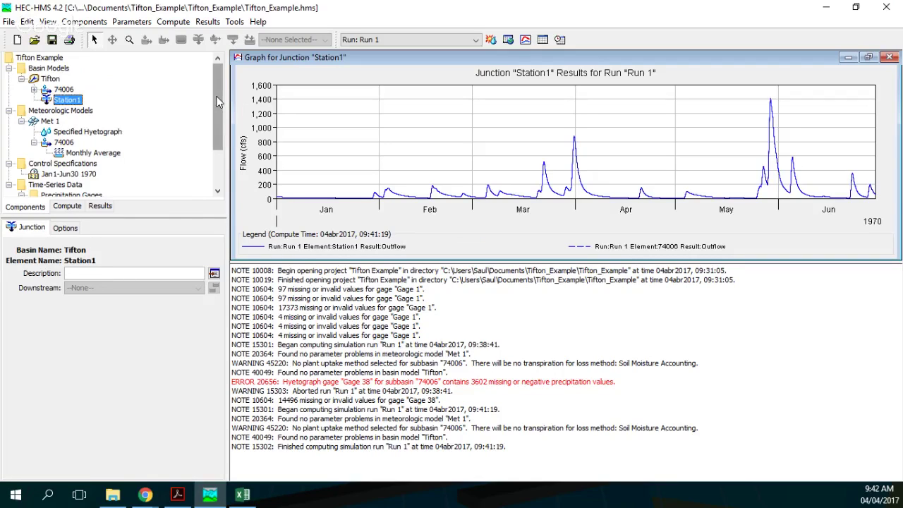
mouse_move(218, 102)
left_mouse_down()
mouse_move(220, 139)
mouse_move(220, 102)
mouse_move(222, 116)
left_mouse_up()
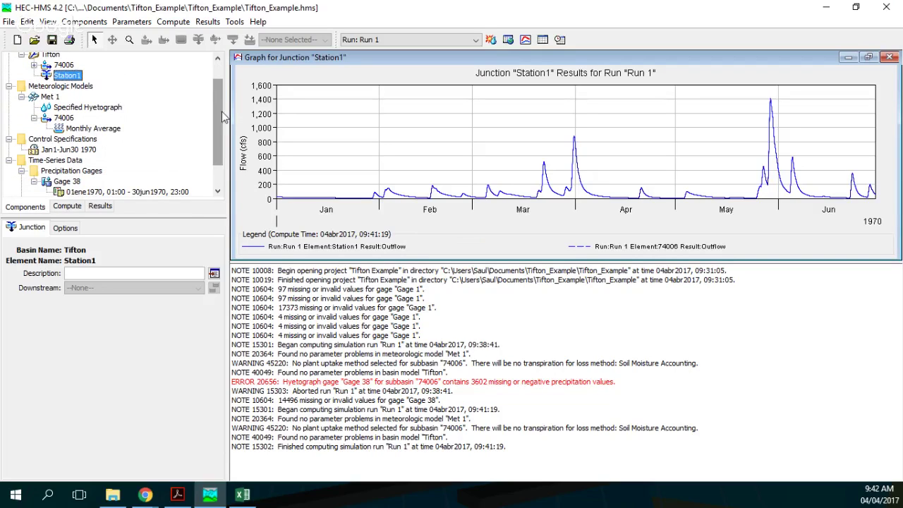
left_click(64, 228)
left_click(99, 273)
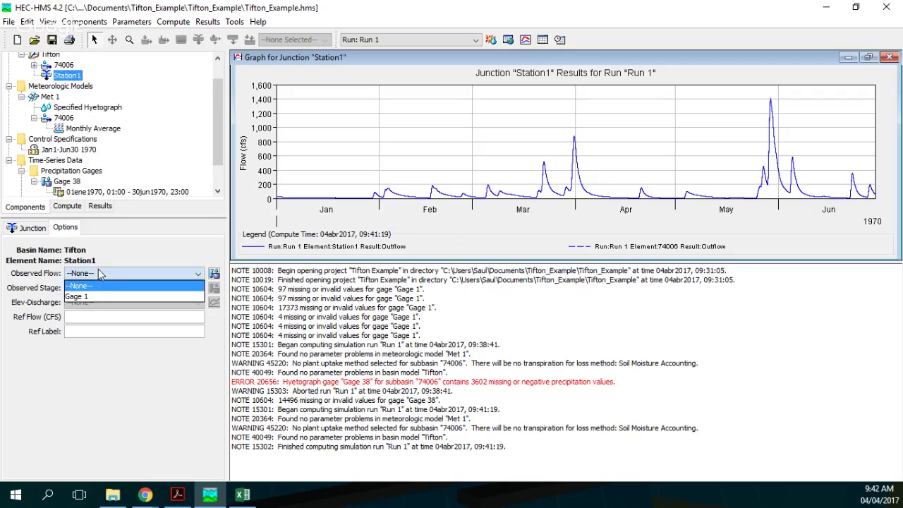
left_click(97, 297)
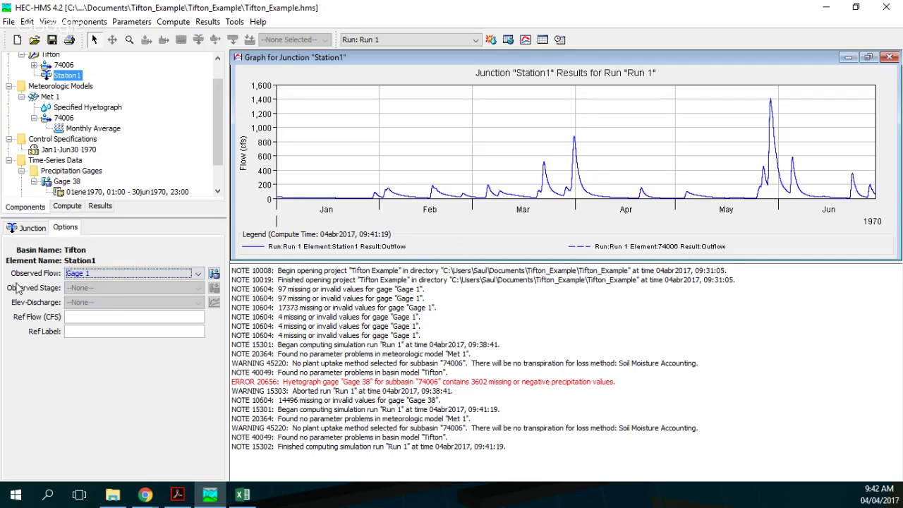
- Save the Tifton Example project and recompute simulation Run 1 with the observed flow assigned to Station1
left_click(51, 41)
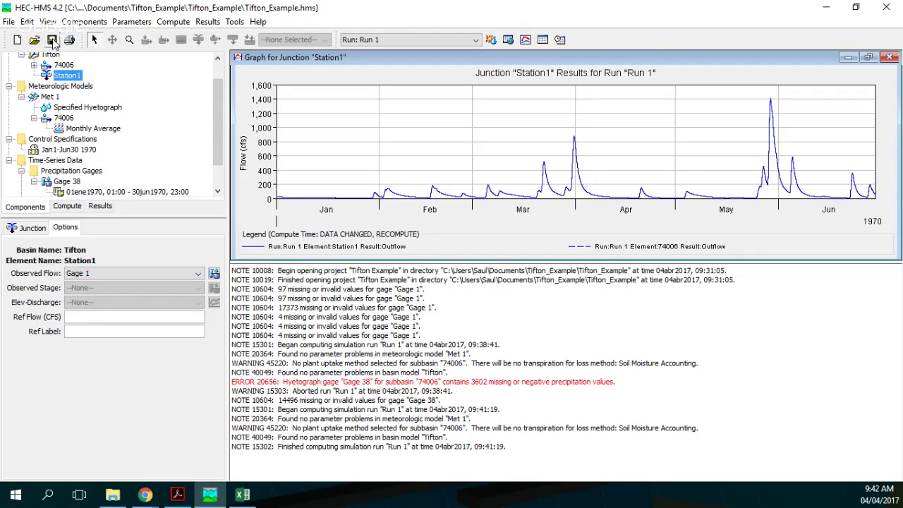
left_click(205, 21)
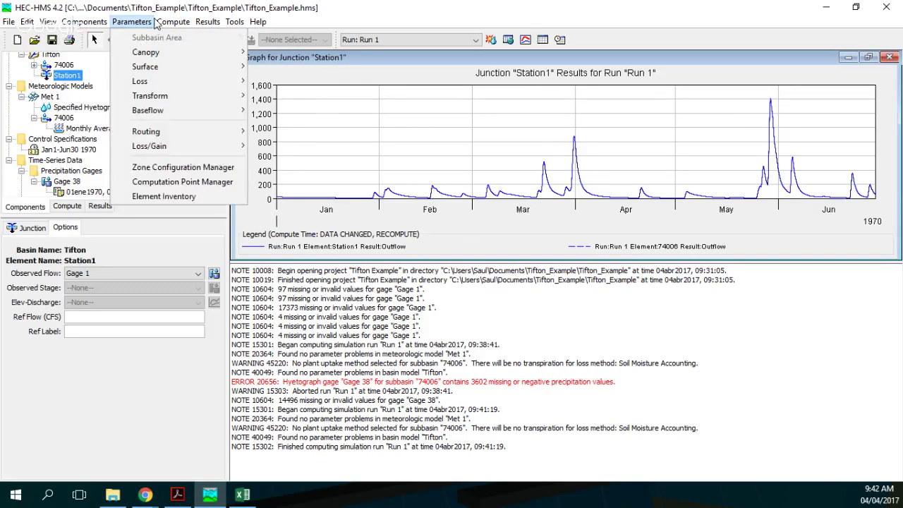
mouse_move(215, 23)
mouse_move(173, 22)
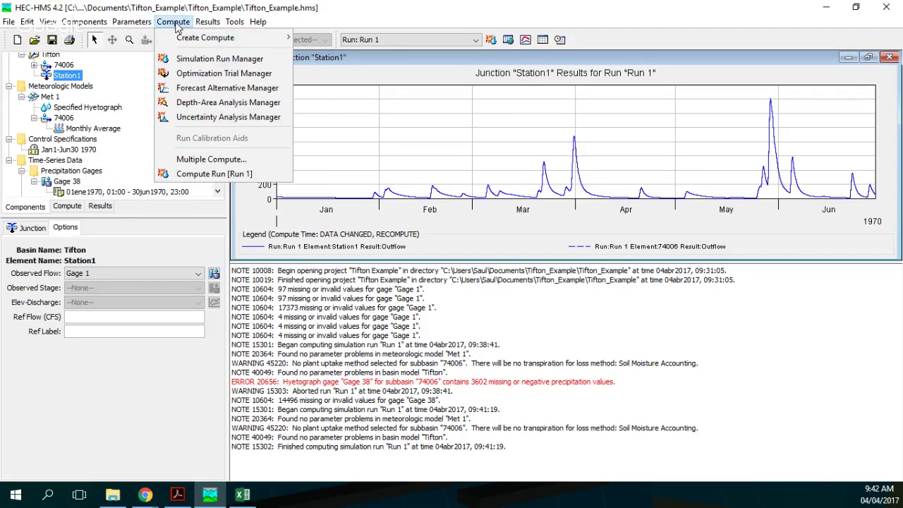
left_click(69, 206)
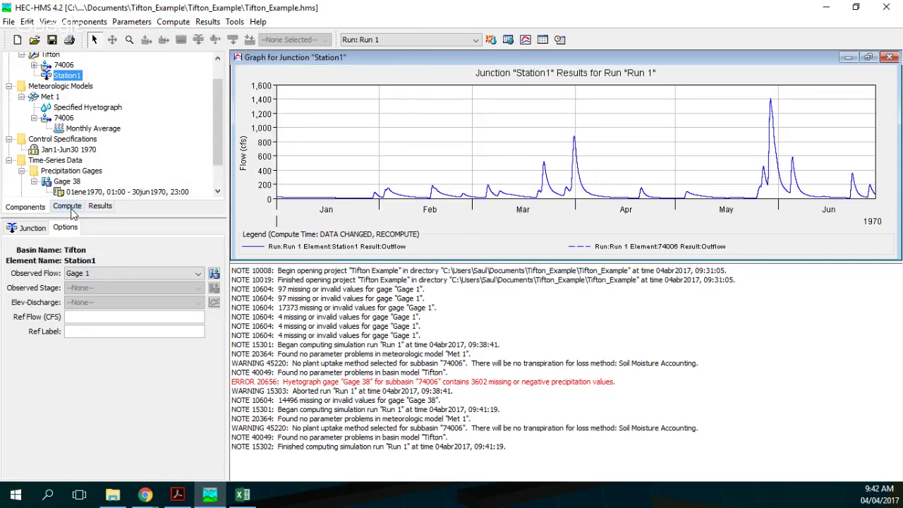
left_click(69, 206)
left_click(49, 79)
right_click(49, 79)
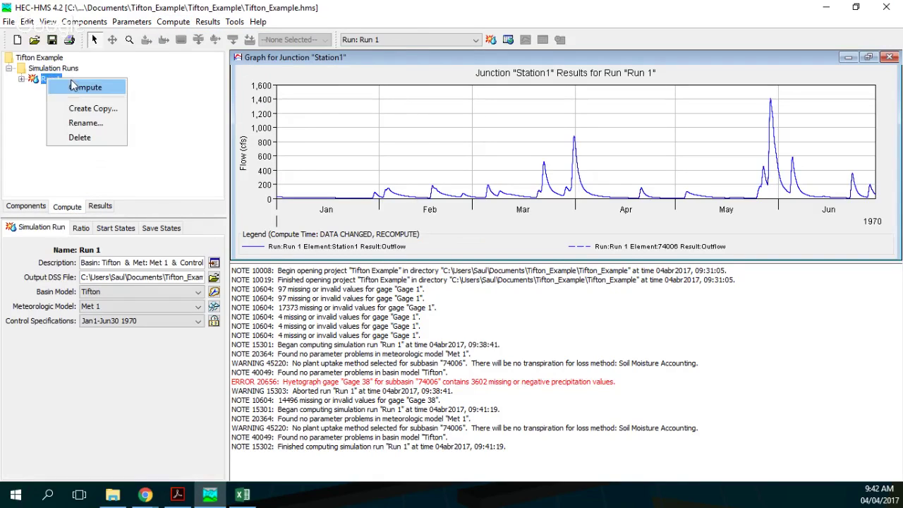
left_click(86, 84)
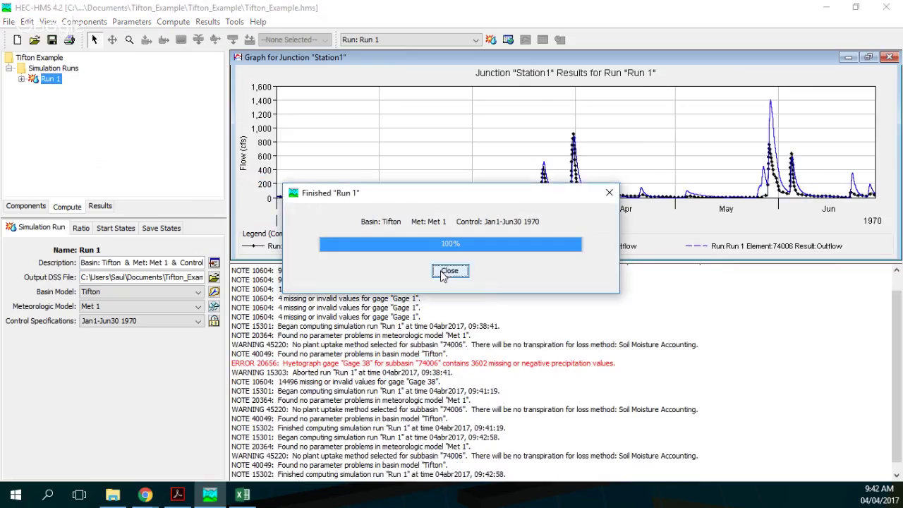
left_click(450, 270)
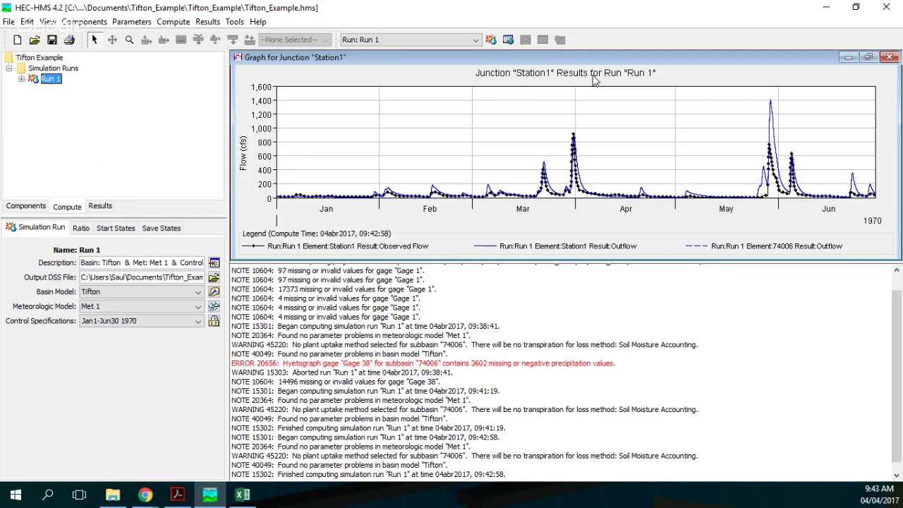
left_click(100, 206)
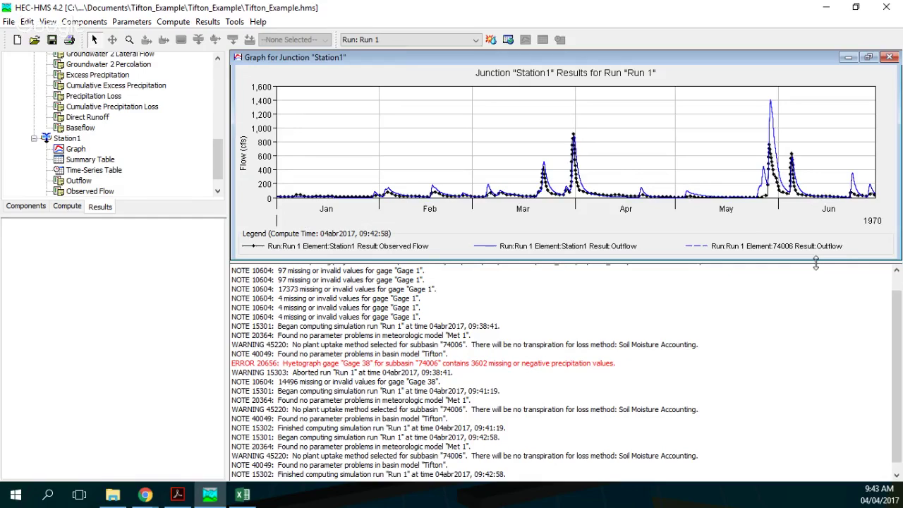
left_click(145, 496)
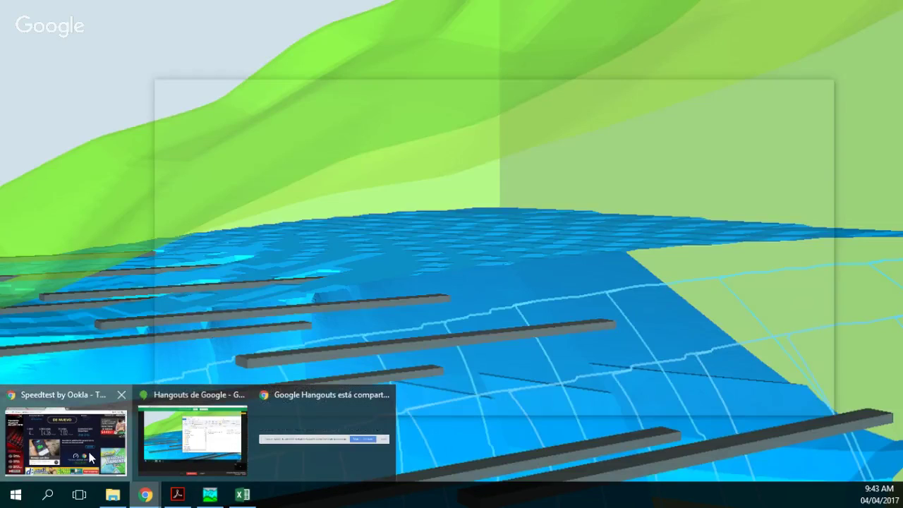
left_click(89, 457)
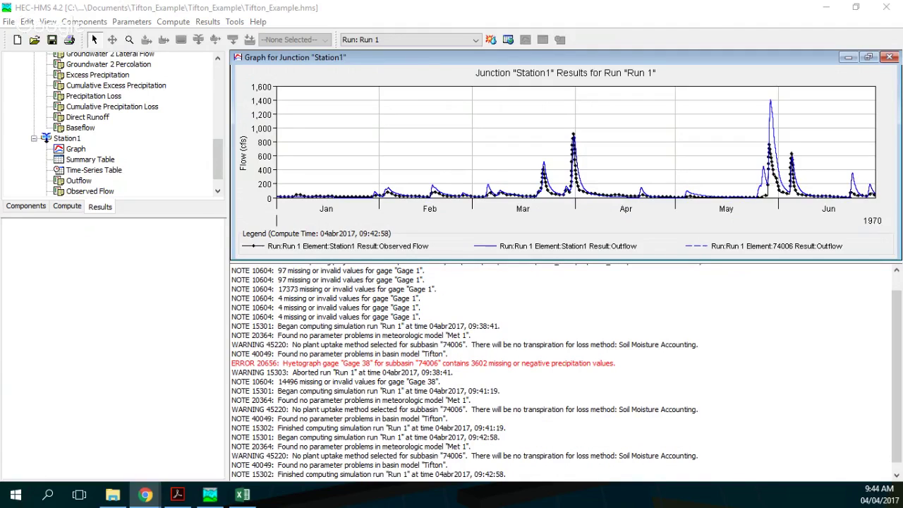
left_click(144, 494)
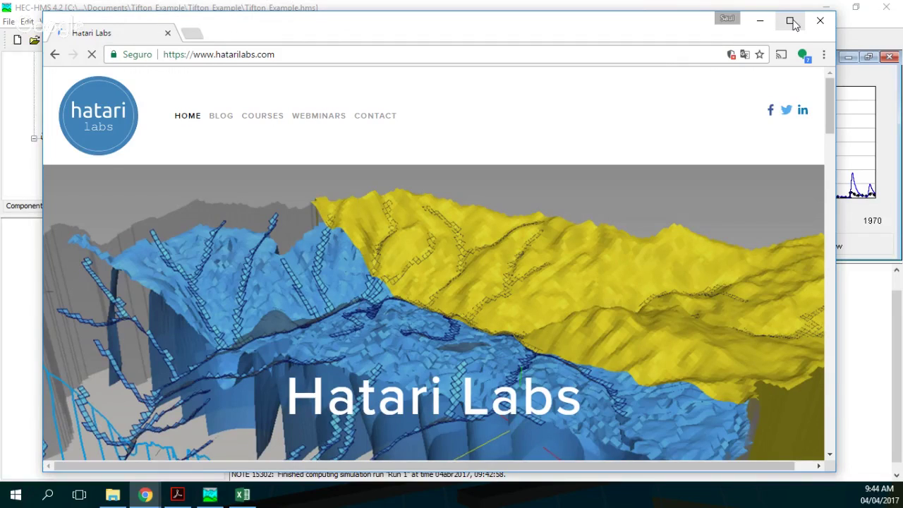
left_click(791, 22)
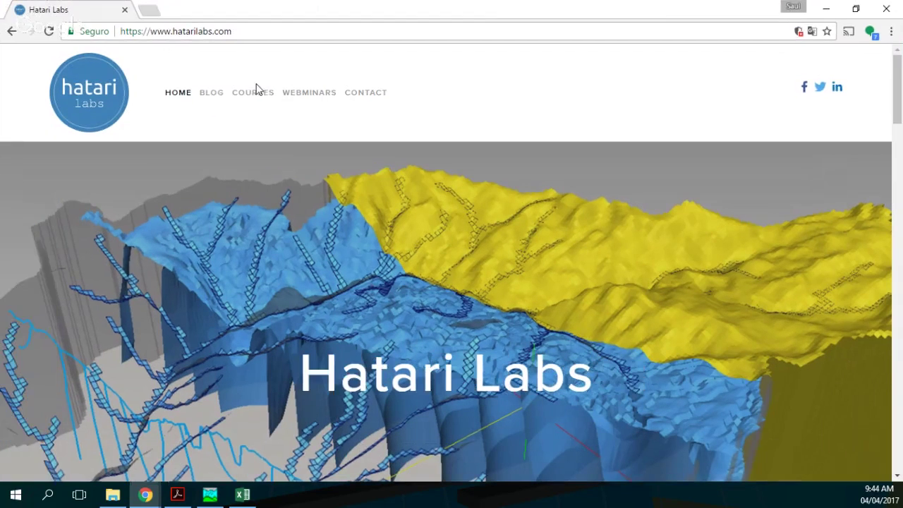
left_click(214, 95)
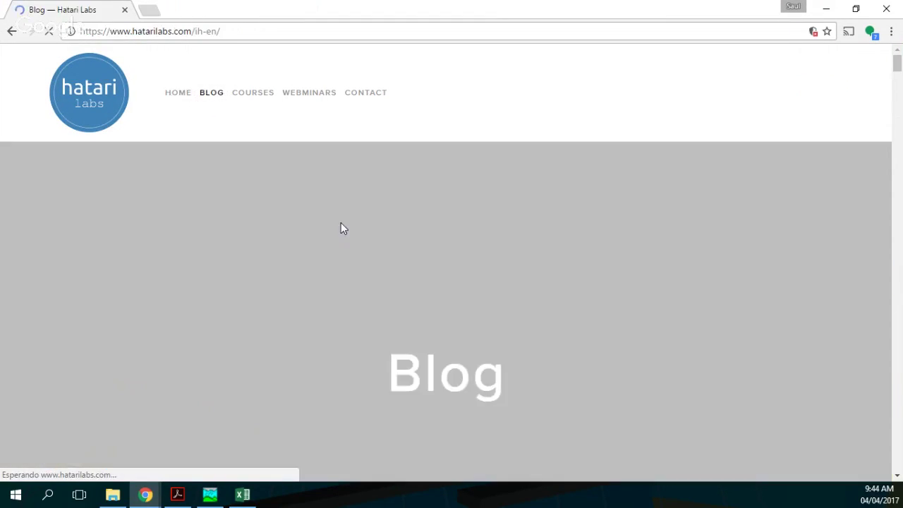
- Look through the Hatari Labs blog's recent water modeling tutorials and its list of coming webminars
scroll(392, 244, "down", 3)
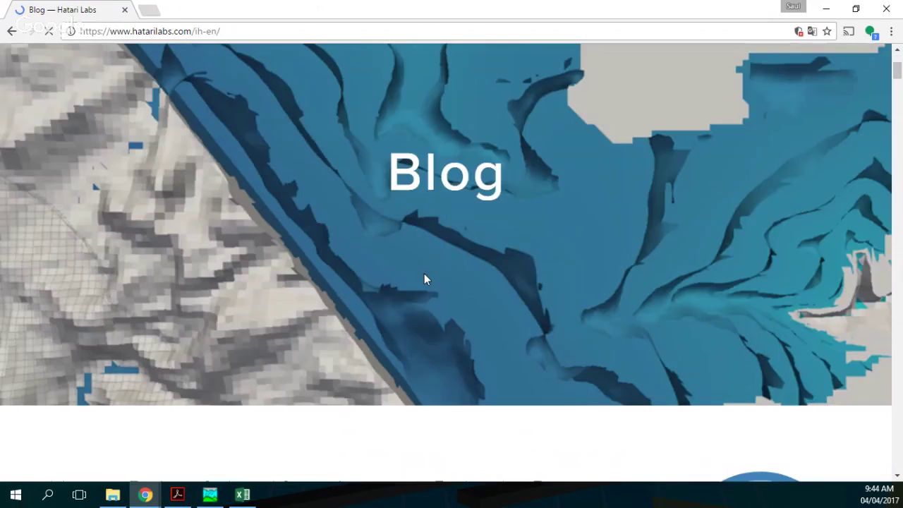
scroll(424, 280, "down", 4)
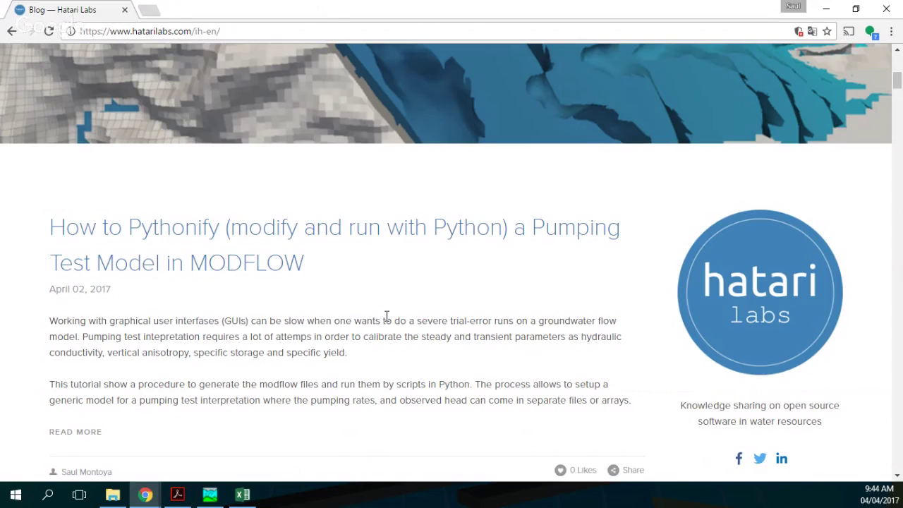
scroll(387, 315, "down", 1)
scroll(386, 316, "down", 2)
scroll(385, 315, "up", 1)
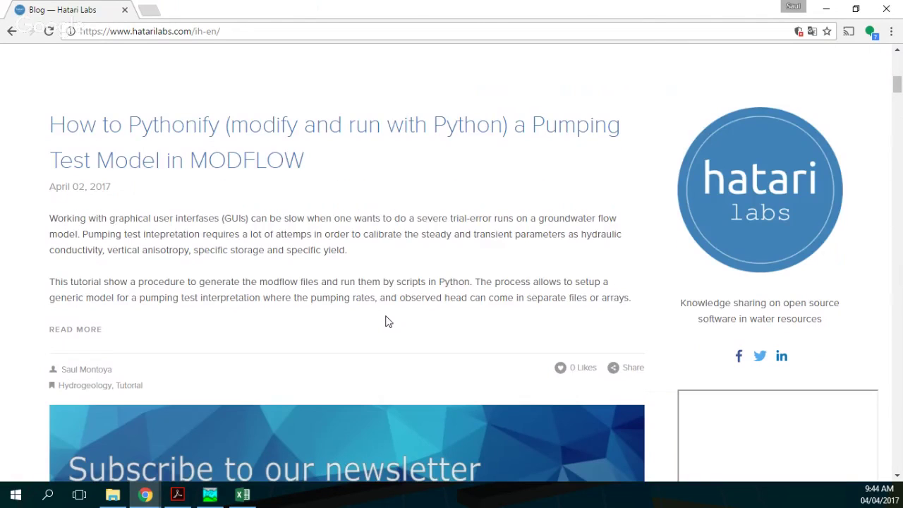
scroll(386, 322, "up", 2)
scroll(413, 344, "down", 4)
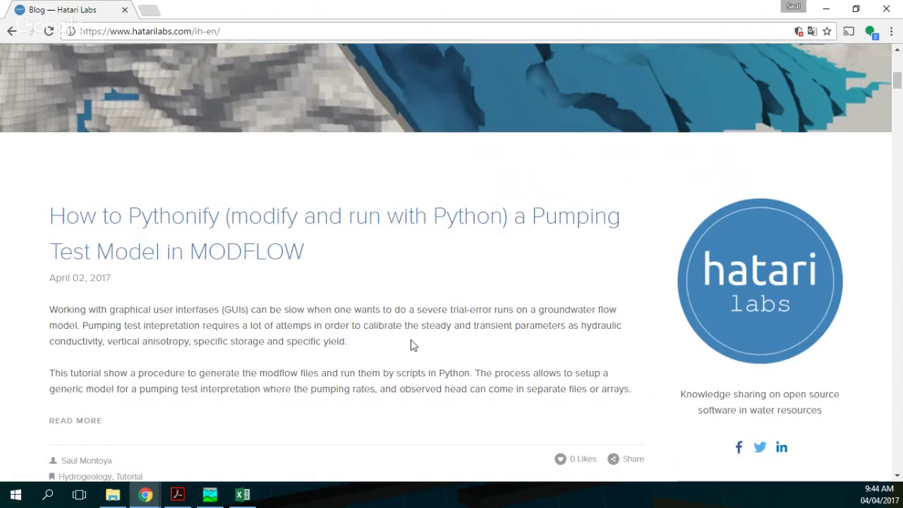
scroll(410, 339, "down", 6)
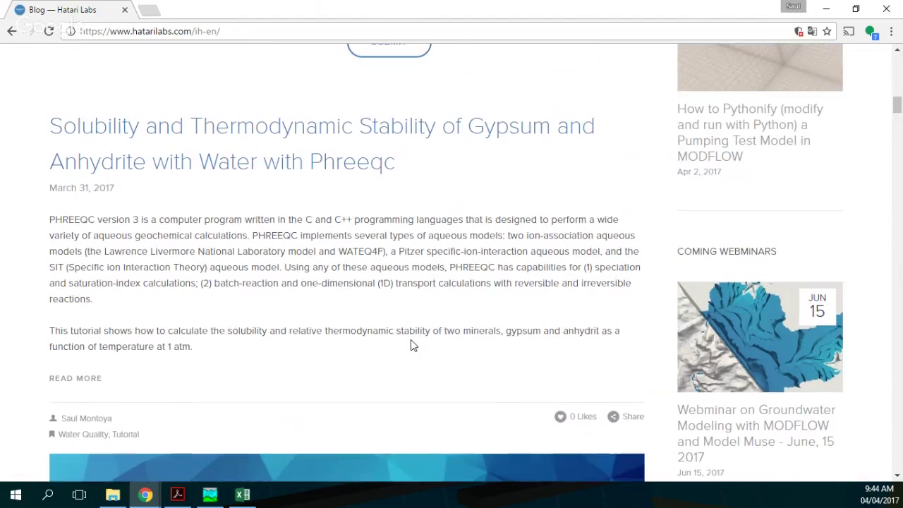
scroll(411, 340, "down", 14)
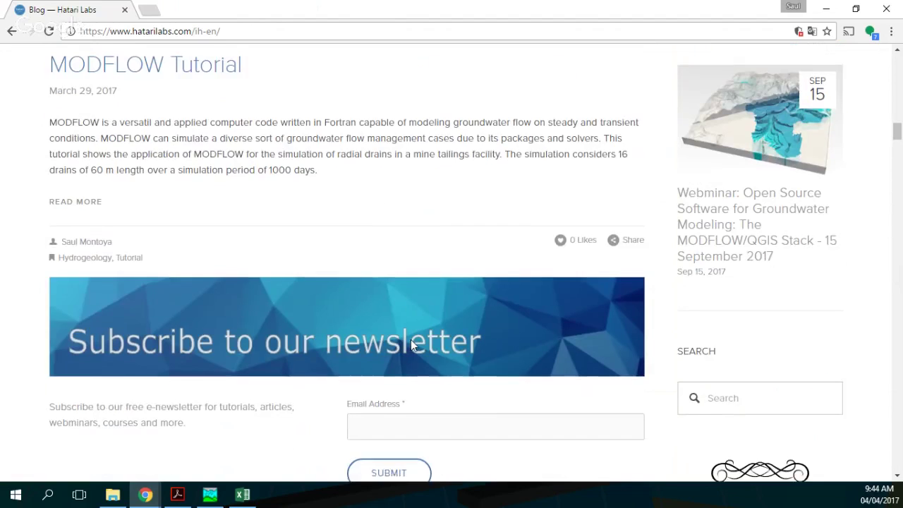
scroll(411, 339, "down", 9)
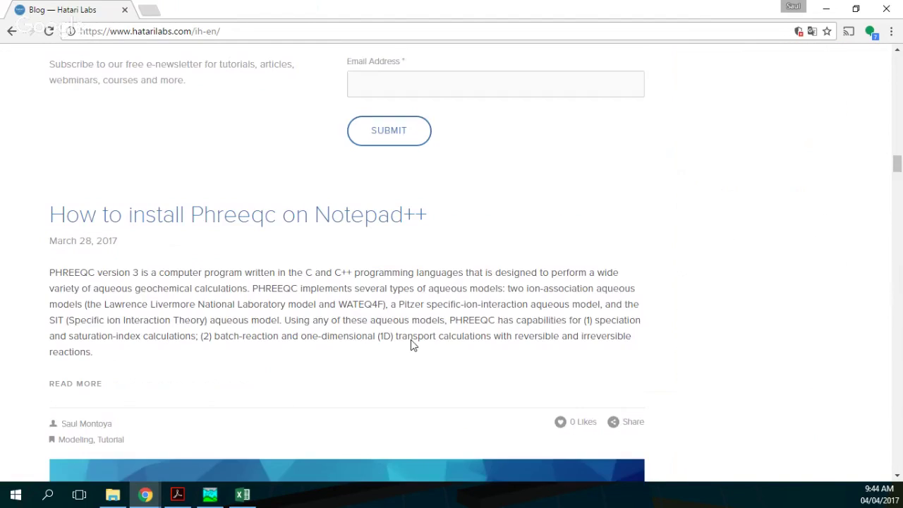
scroll(413, 345, "down", 10)
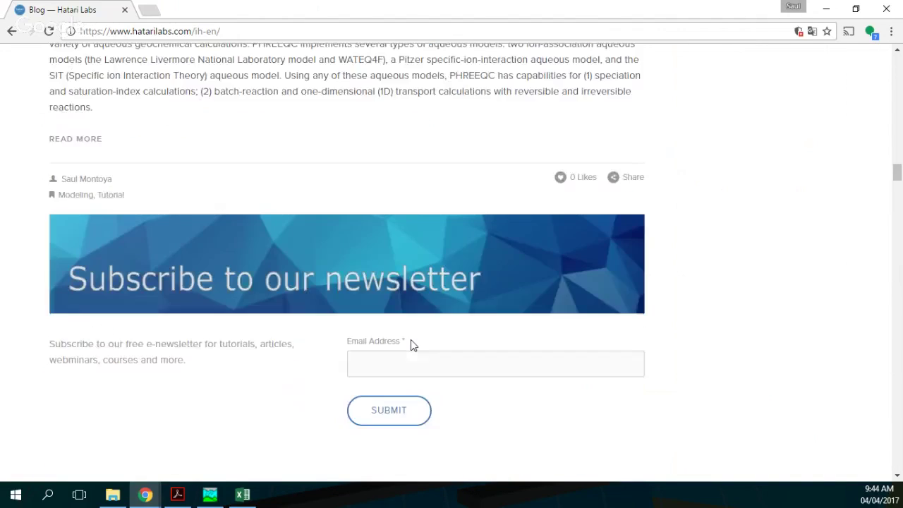
scroll(412, 344, "down", 10)
scroll(412, 345, "up", 14)
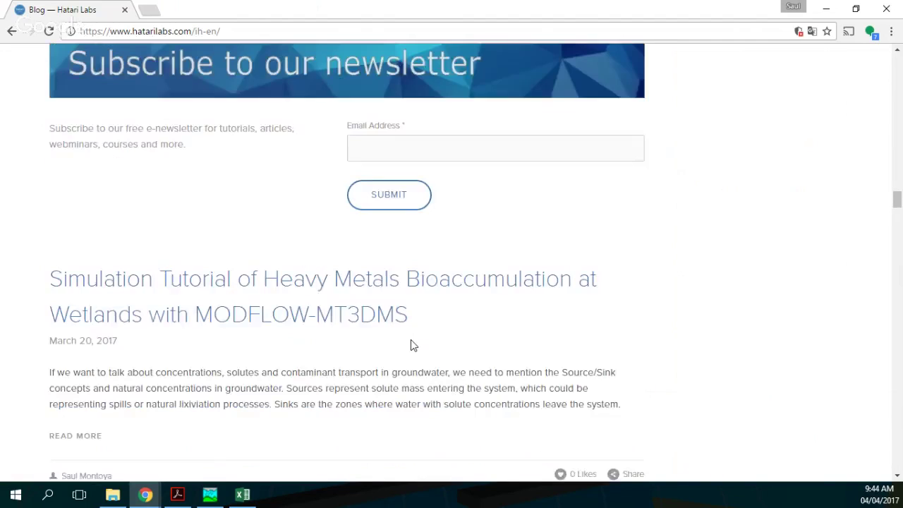
scroll(410, 344, "up", 15)
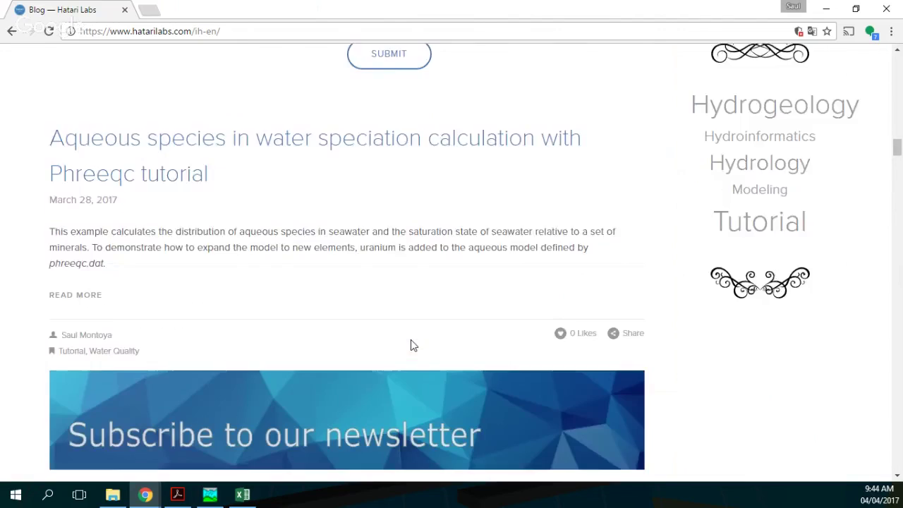
scroll(410, 339, "up", 15)
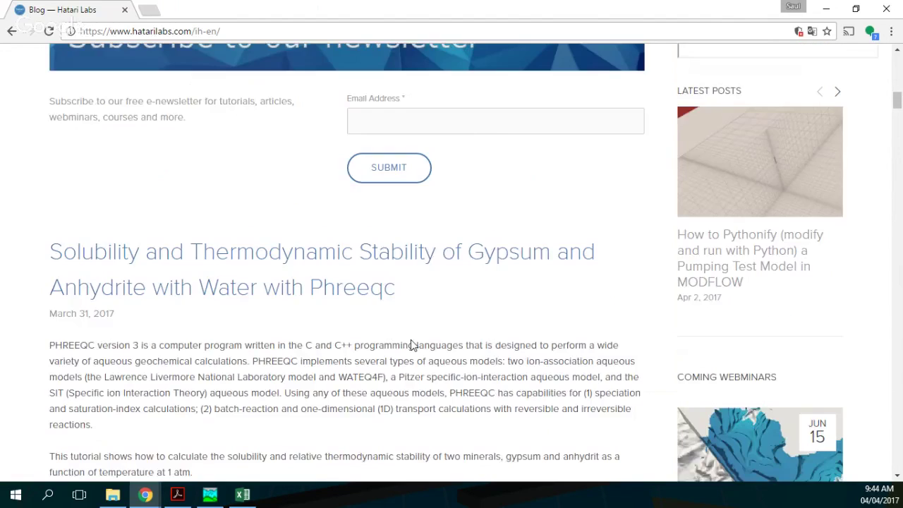
scroll(649, 375, "down", 3)
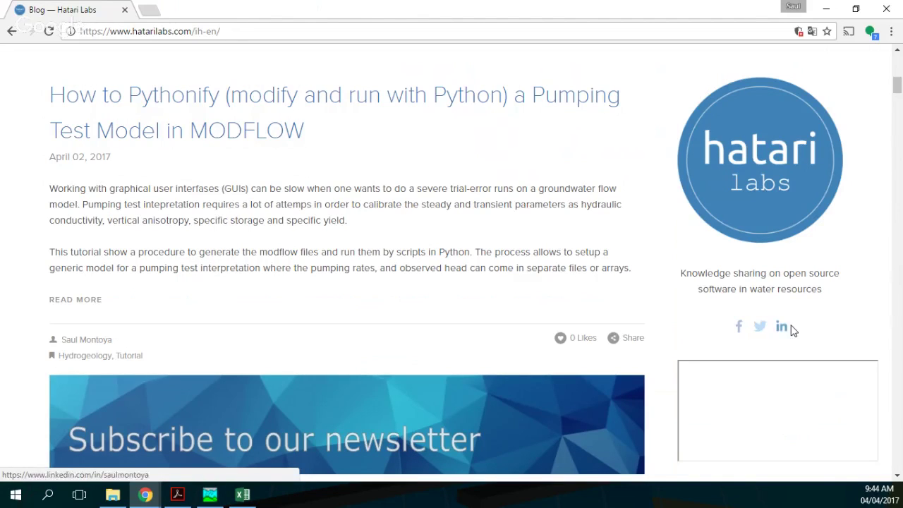
scroll(549, 237, "up", 10)
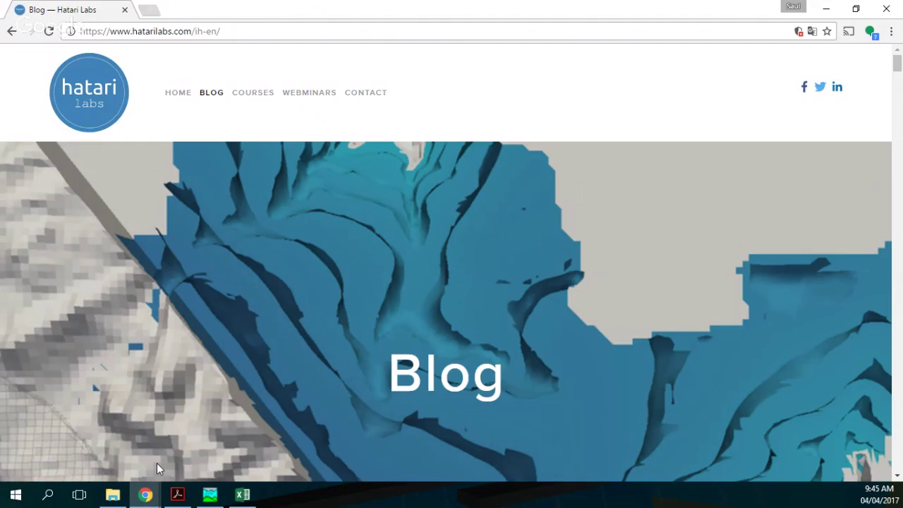
- Switch back to HEC-HMS and exit the program, leaving File Explorer open
left_click(112, 495)
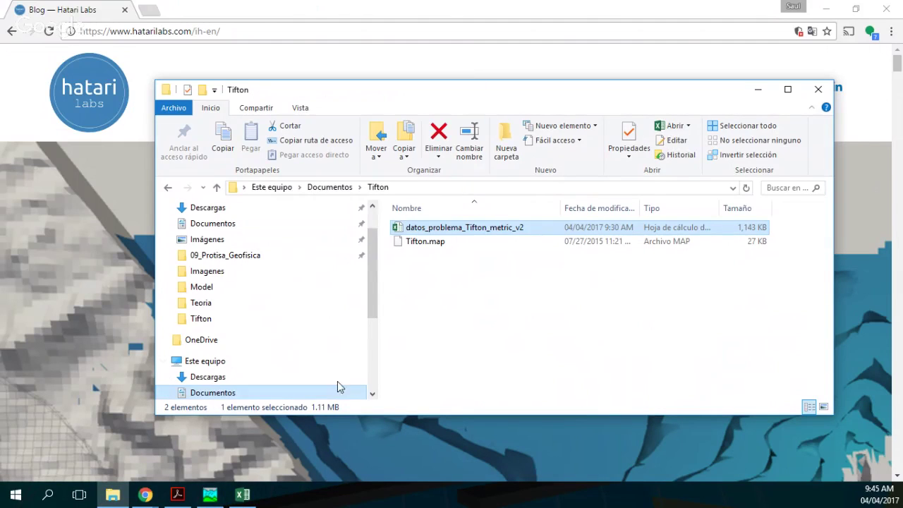
left_click(211, 496)
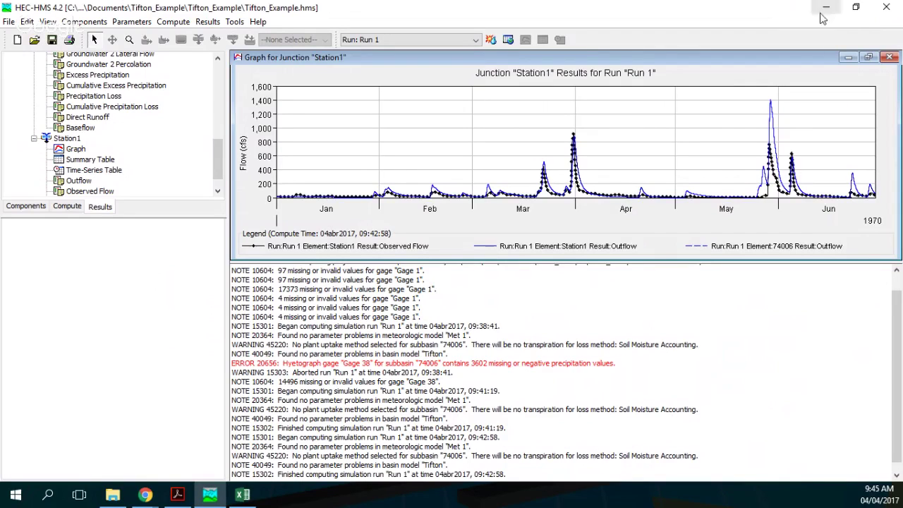
left_click(886, 8)
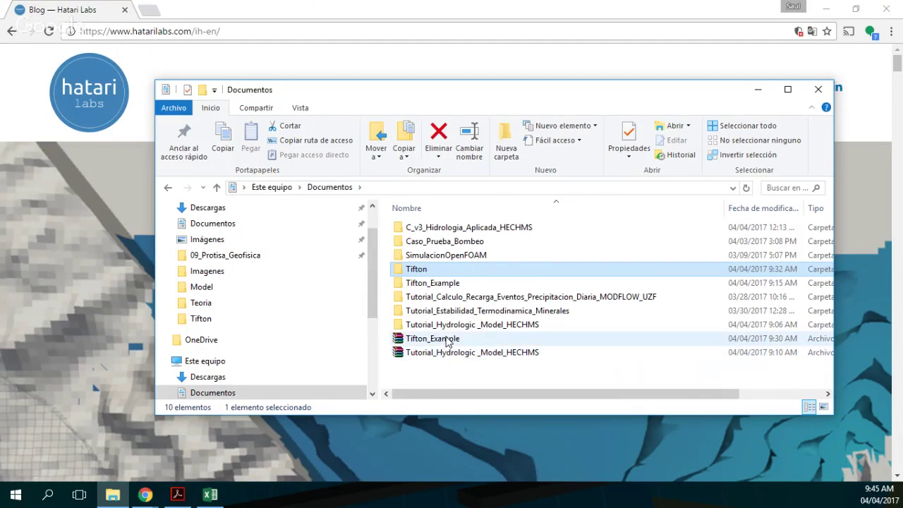
- Rename the existing Tifton_Example archive in the Documents folder as Tifton_Example_v1
left_click(452, 340)
left_click(458, 342)
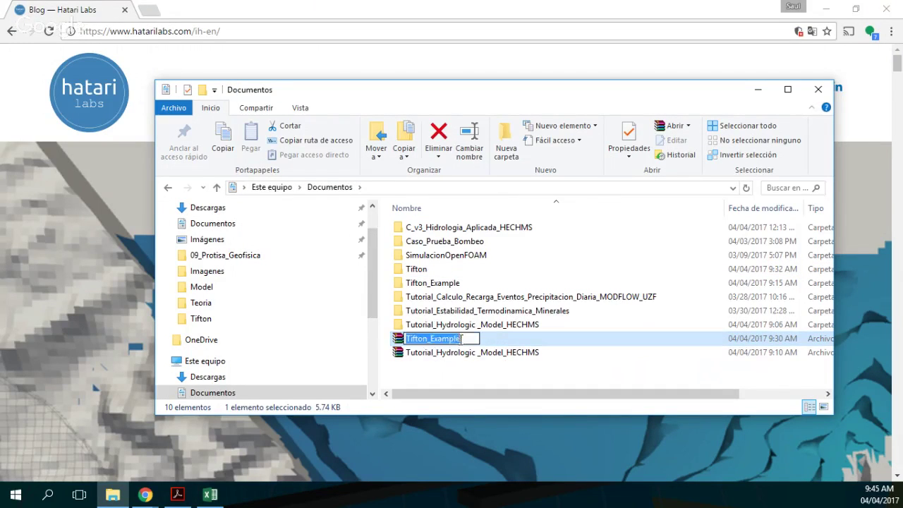
left_click(459, 339)
type("_v1")
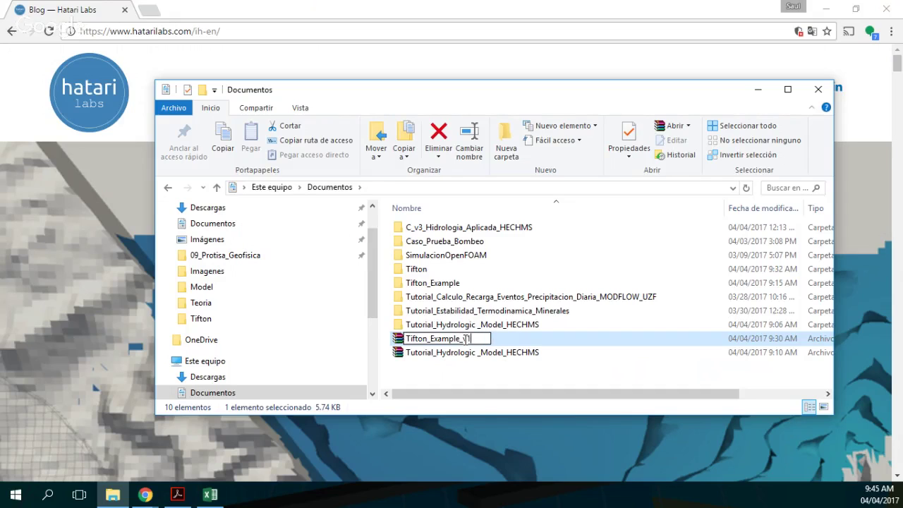
key("Return")
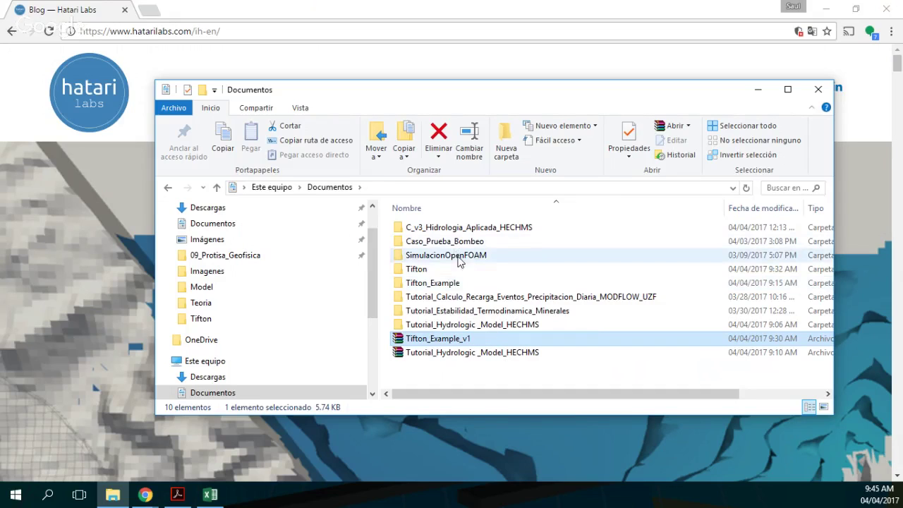
- Compress the Tifton_Example folder into a new archive named Tifton_Example.rar
left_click(430, 285)
right_click(431, 285)
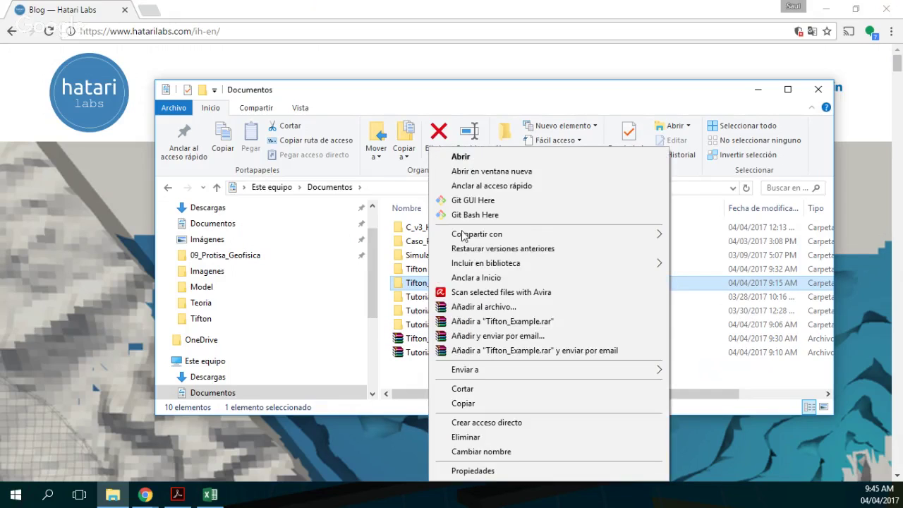
left_click(486, 322)
- Rename the newly created Tifton_Example archive as Tifton_Example_v2
left_click(459, 339)
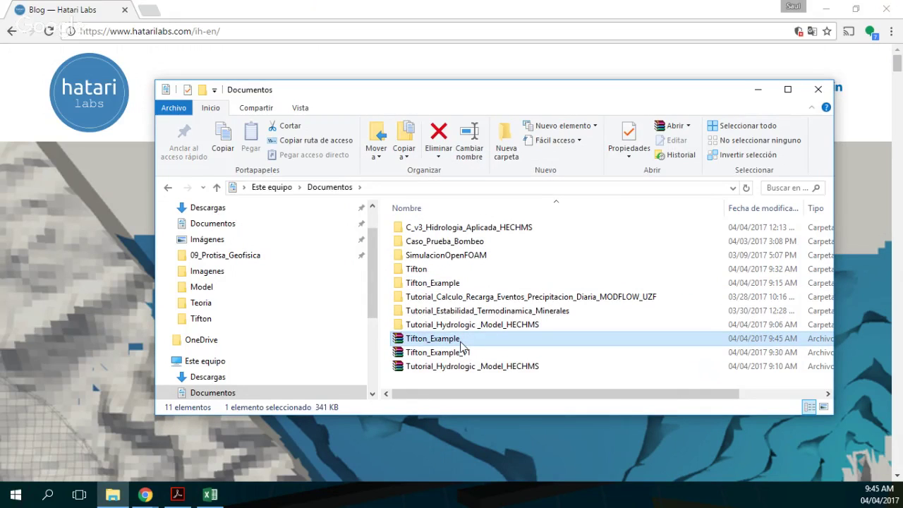
left_click(460, 339)
key("End")
type("_")
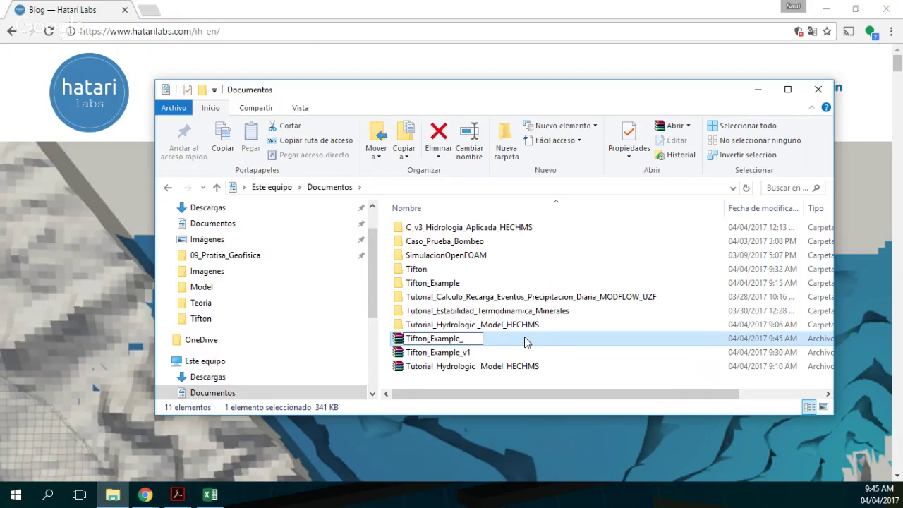
type("v2")
key("Return")
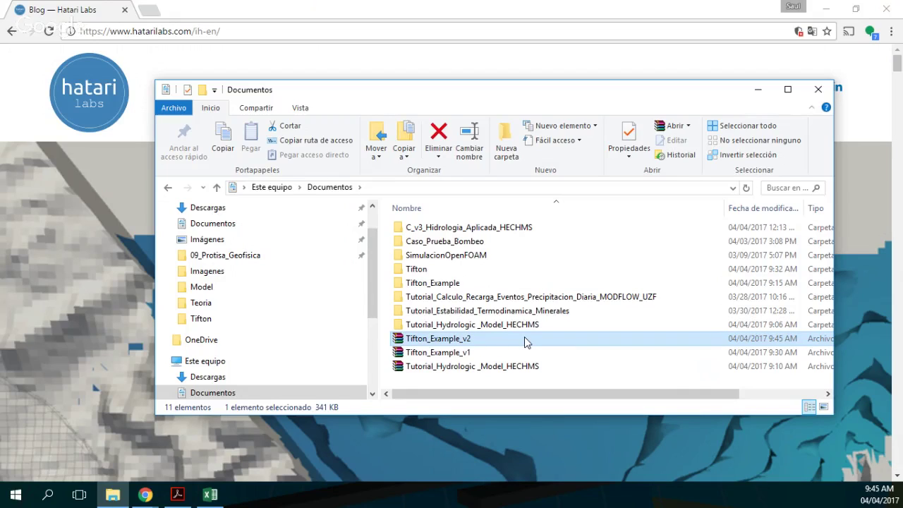